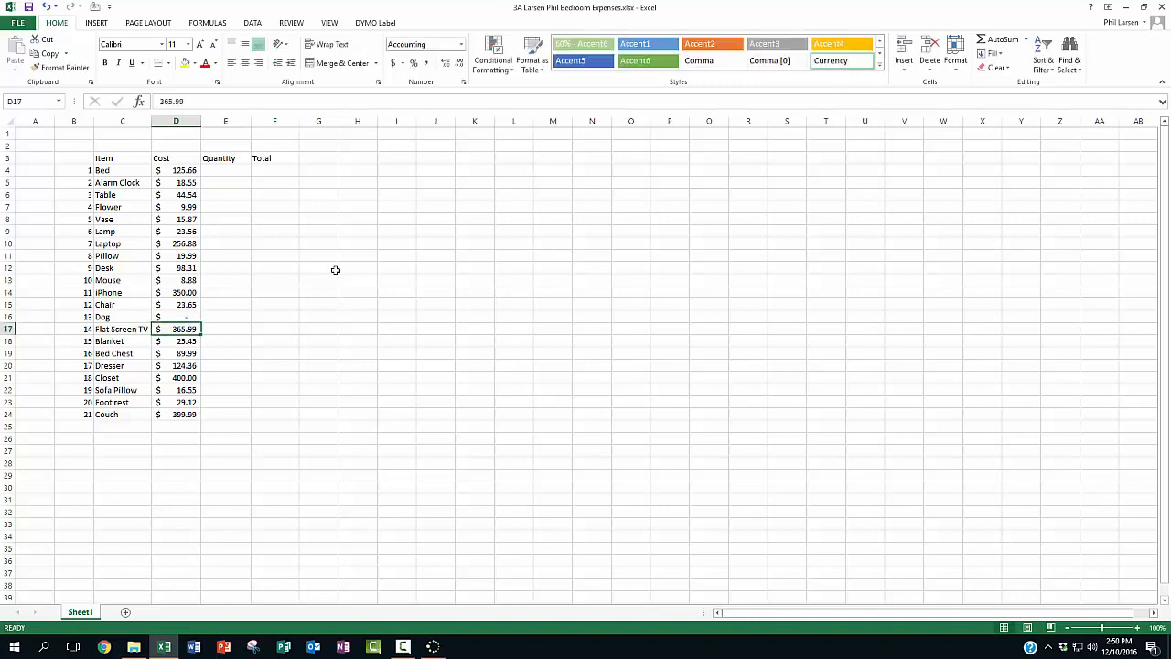
Step: Try the text Free as the Dog's cost in D16 and restore the cost to 0
click(185, 318)
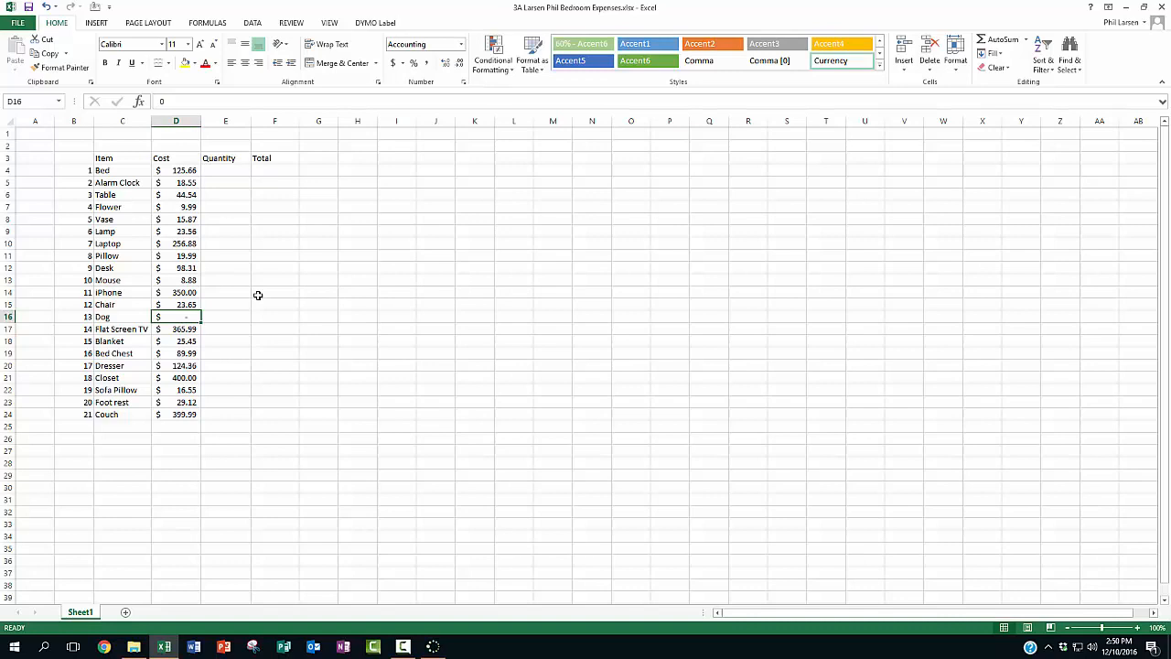
text(Free)
key(Return)
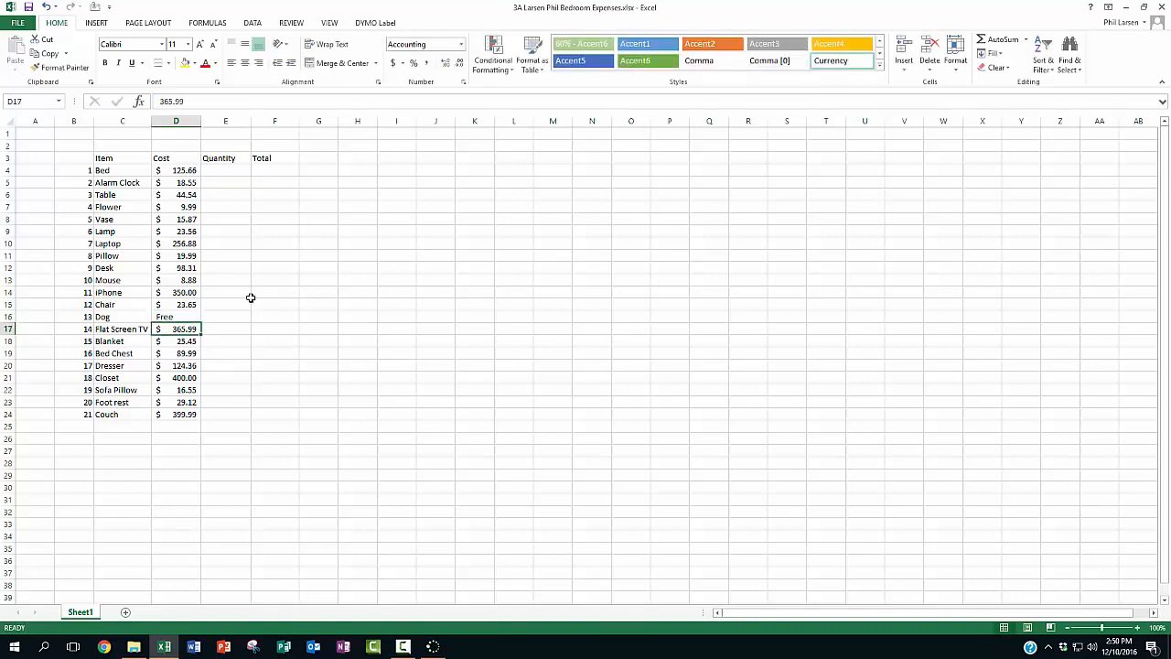
click(217, 316)
click(175, 317)
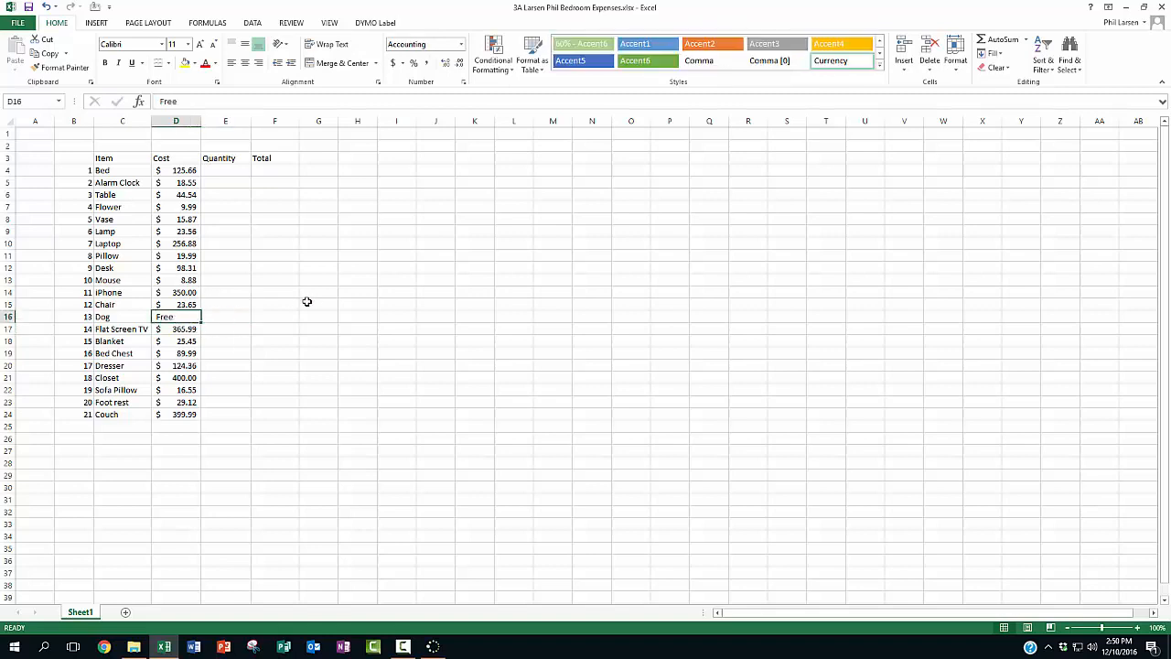
text(0)
key(Return)
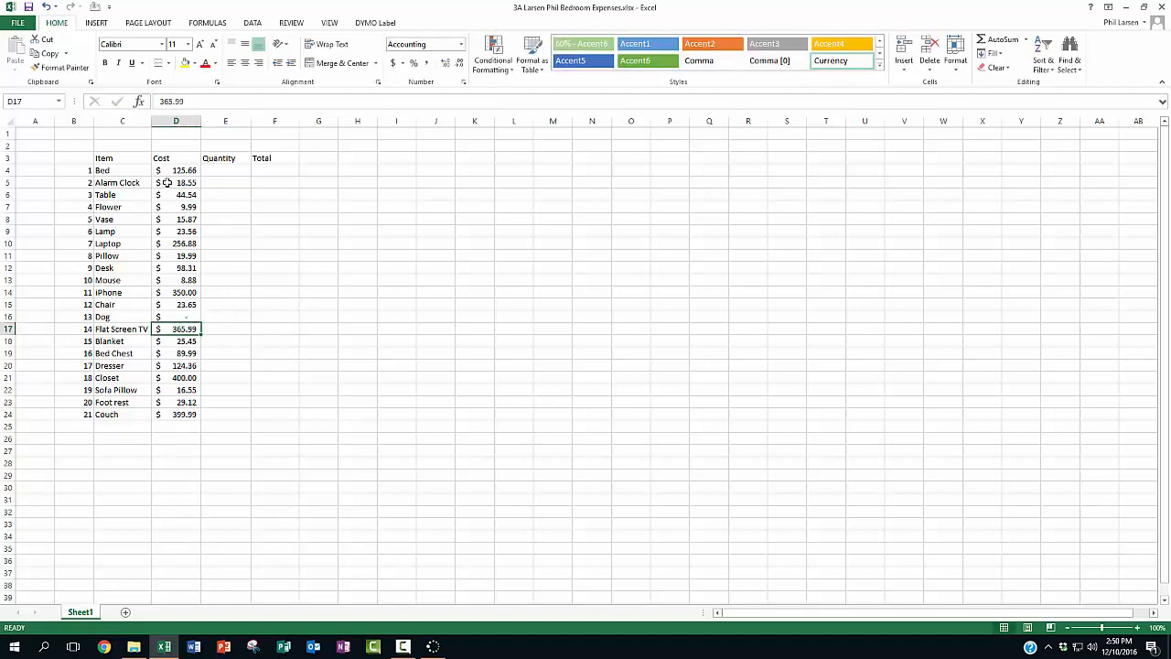
Step: Review the item names and costs in C4:D24
key(Up)
key(Up)
key(Up)
key(Up)
key(Up)
key(Up)
key(Up)
key(Up)
key(Up)
key(Up)
key(Up)
key(Up)
key(Up)
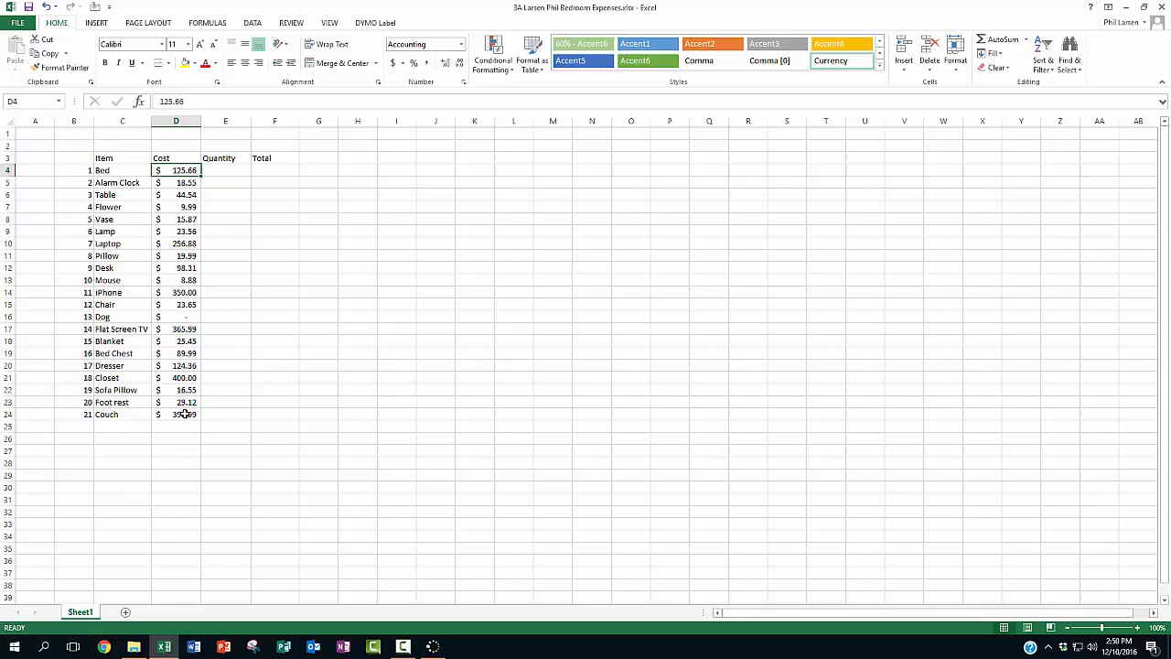
drag(185, 413, 124, 171)
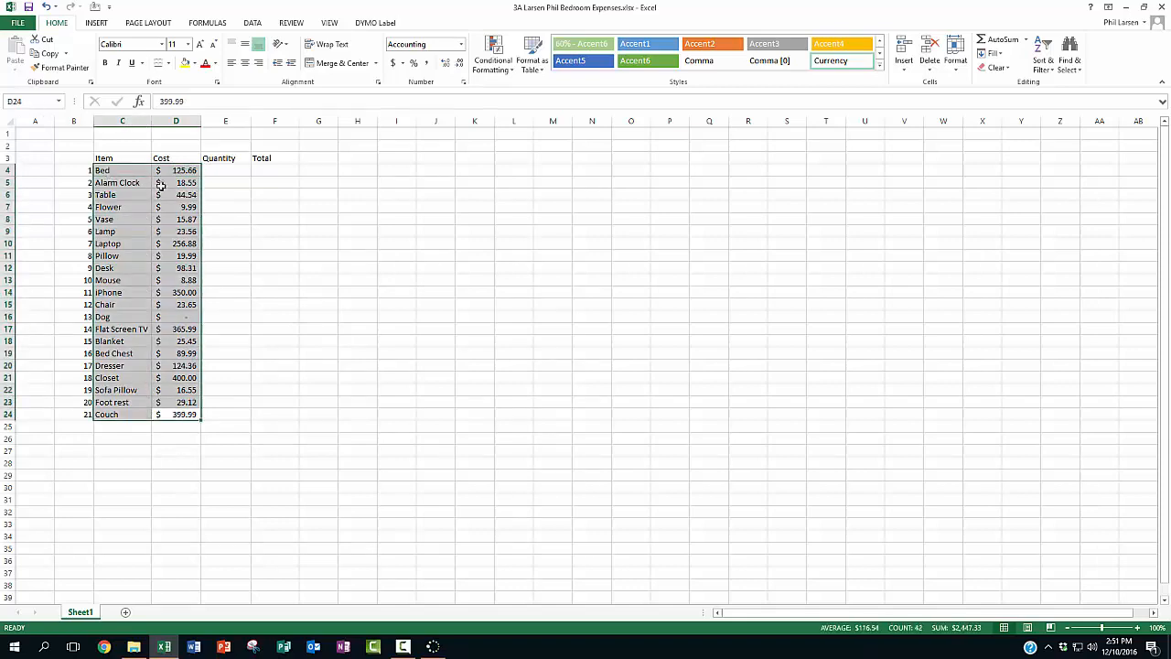
Step: Enter a quantity of 1 for each item from Bed to Vase in E4:E8
click(230, 171)
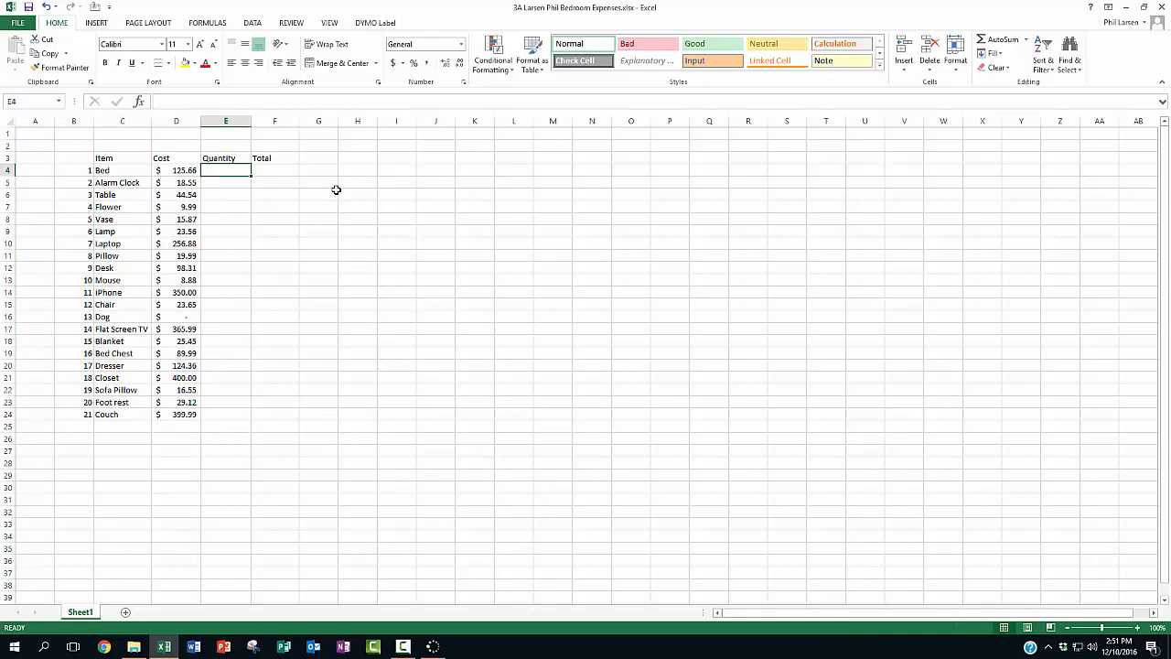
text(1)
key(Return)
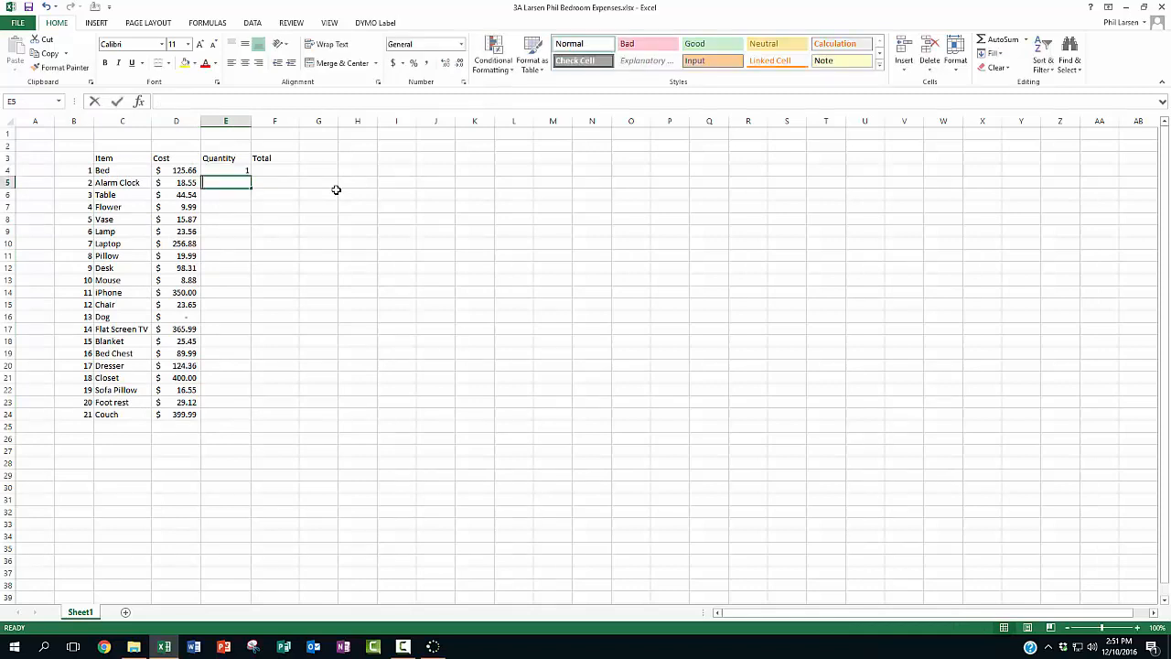
text(1)
key(Return)
text(1)
key(Return)
text(1)
key(Return)
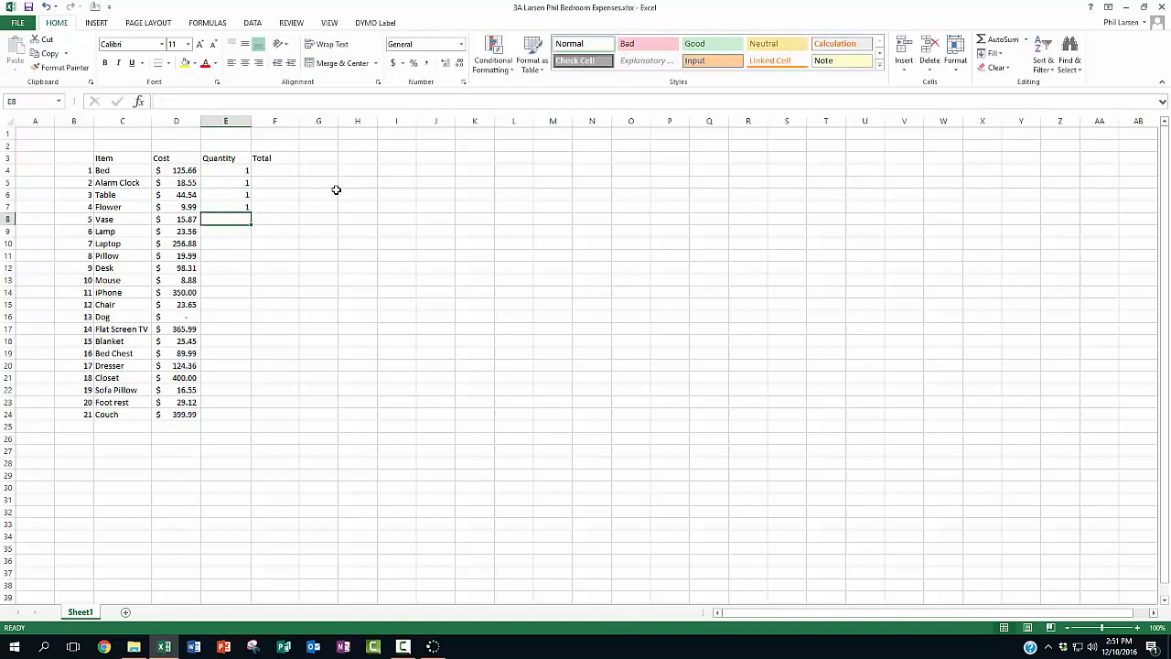
text(1)
key(Return)
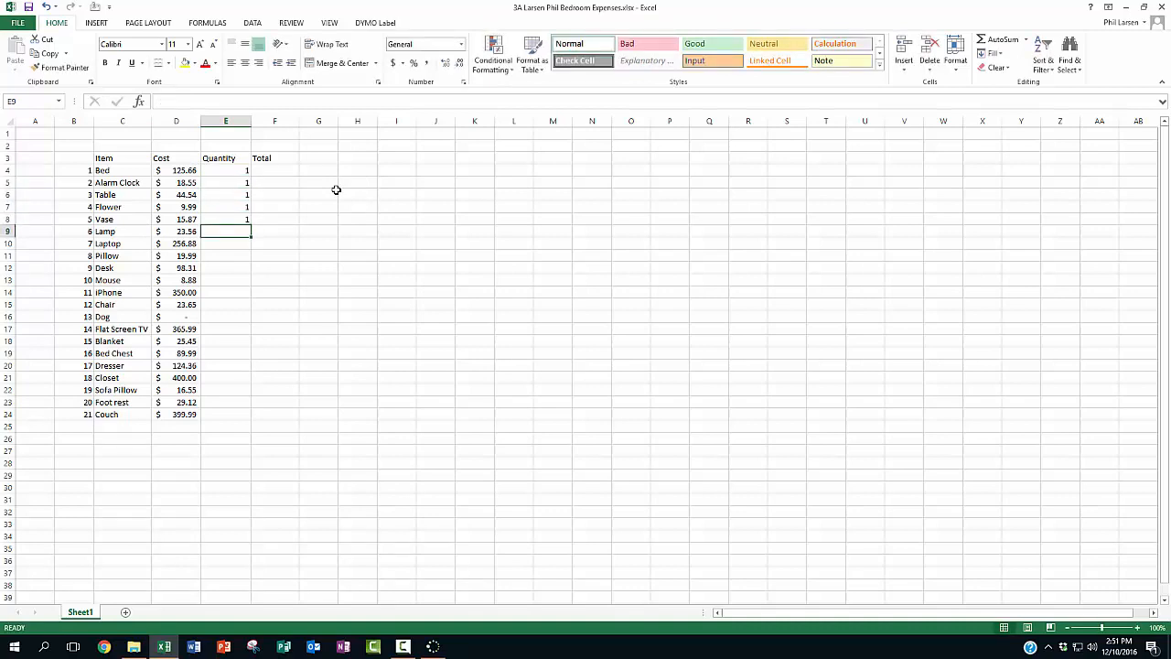
Step: Enter a quantity of 1 for Lamp and Laptop and 2 for Pillow in E9:E11
text(1)
key(Return)
text(1)
key(Return)
text(2)
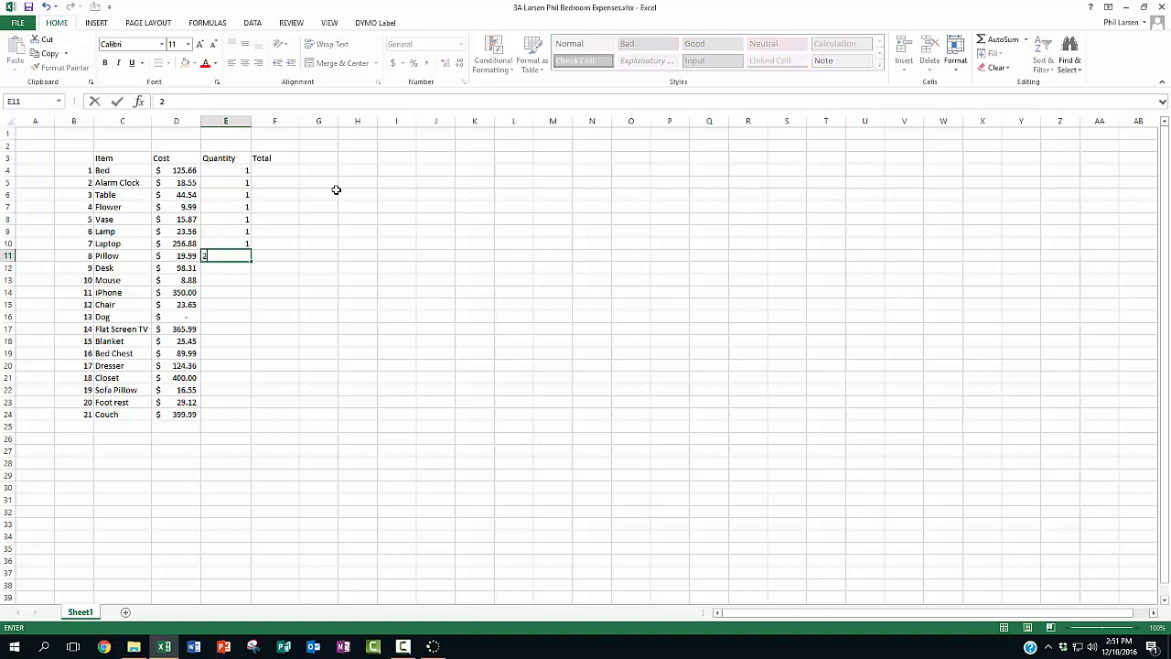
key(Return)
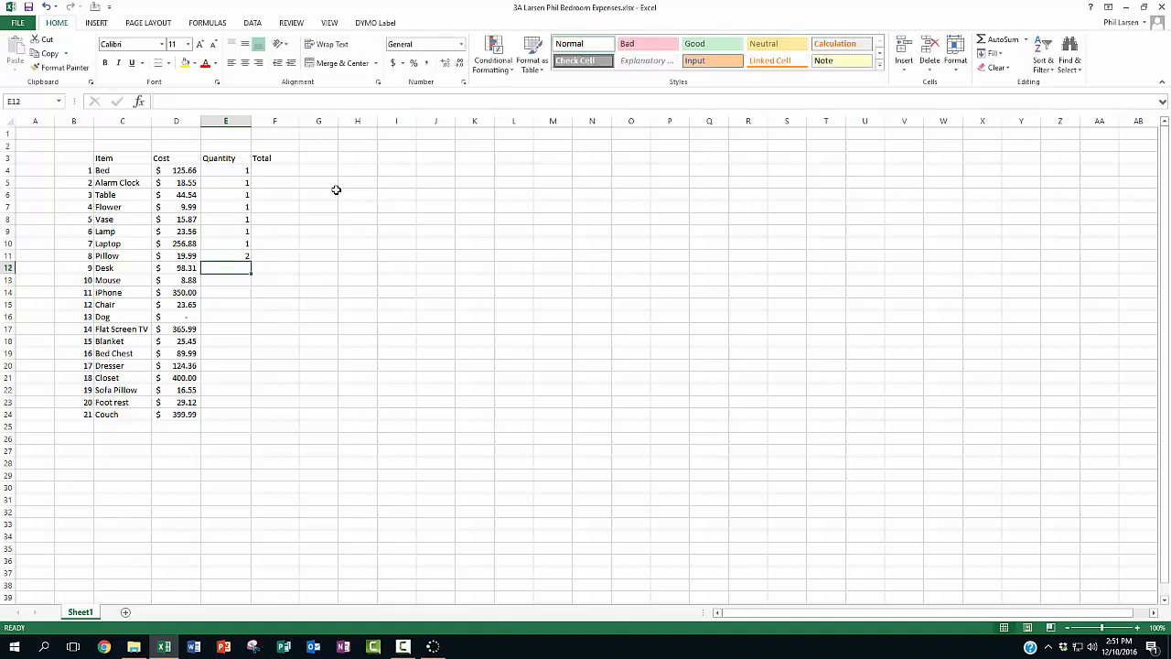
Step: Enter a quantity of 1 for each item from Desk to Flat Screen TV in E12:E17
text(1)
key(Return)
text(1)
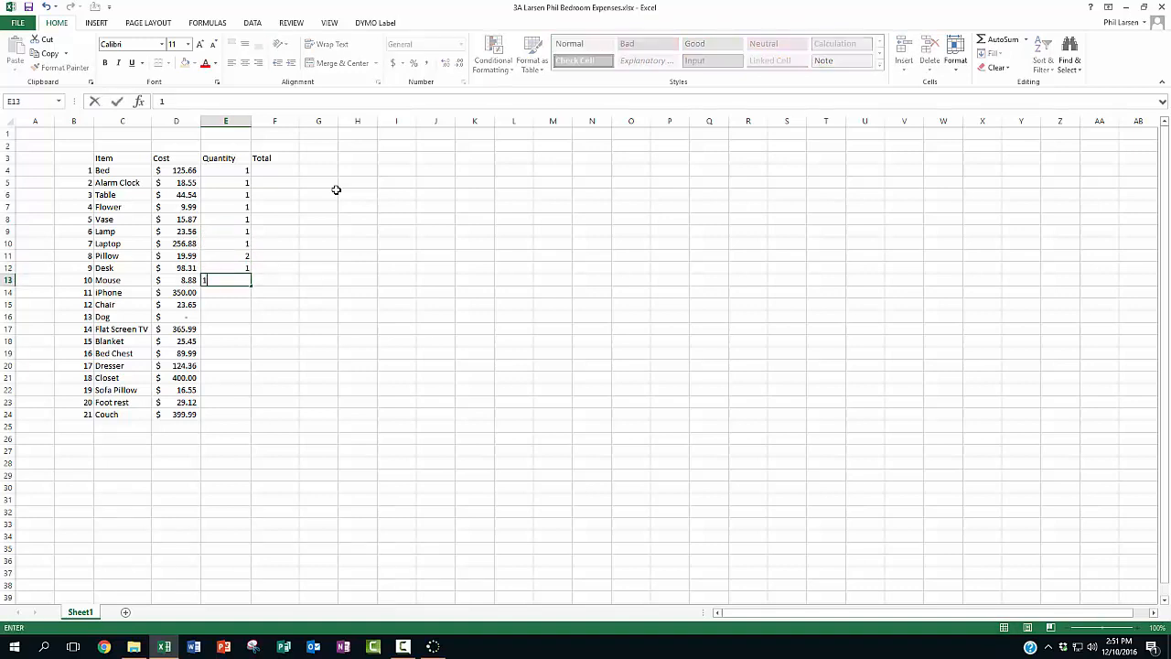
key(Return)
text(1)
key(Return)
text(1)
key(Return)
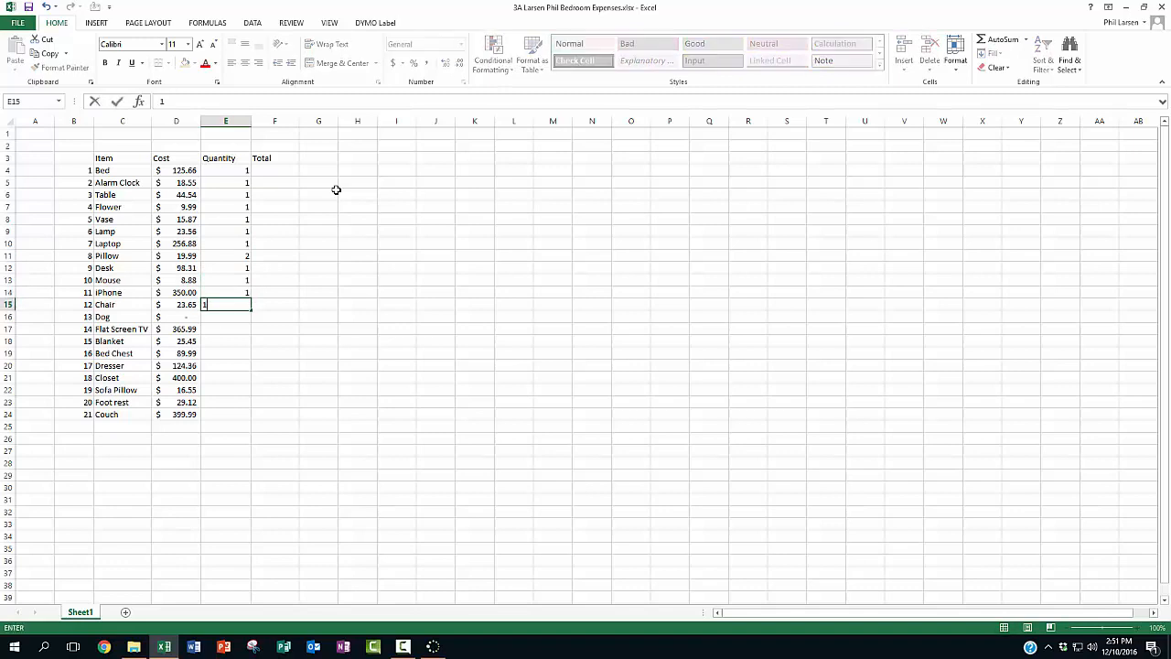
text(1)
key(Return)
text(1)
key(Return)
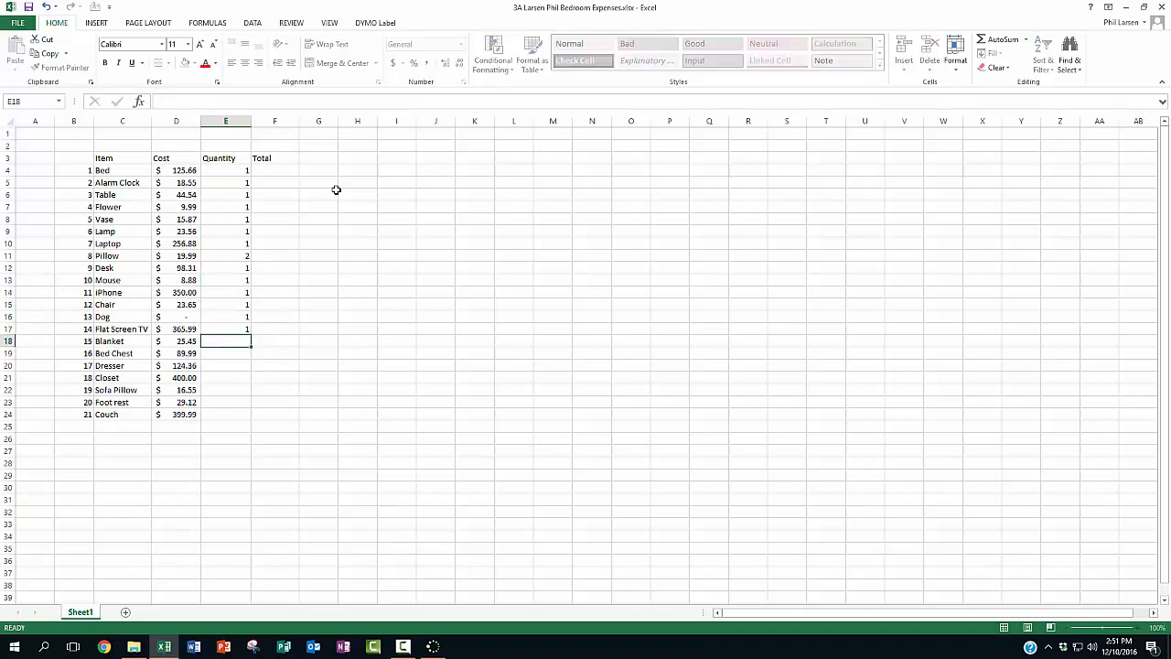
Step: Enter a quantity of 1 for Blanket, Bed Chest, Dresser and Closet in E18:E21
text(1)
key(Return)
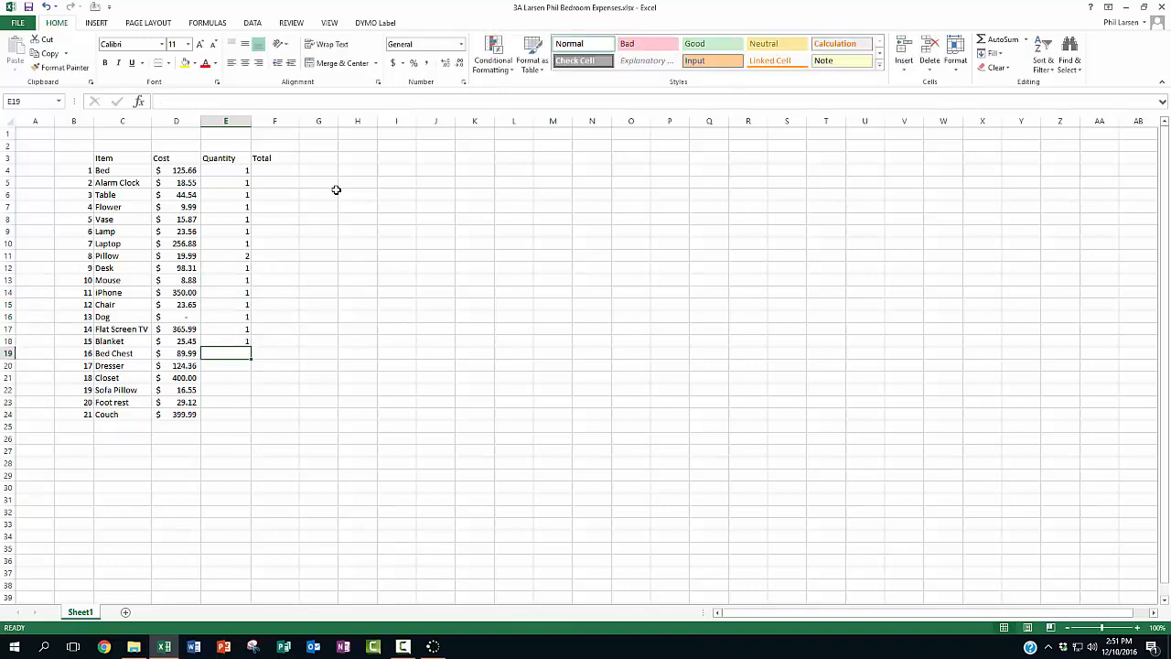
text(1)
key(Return)
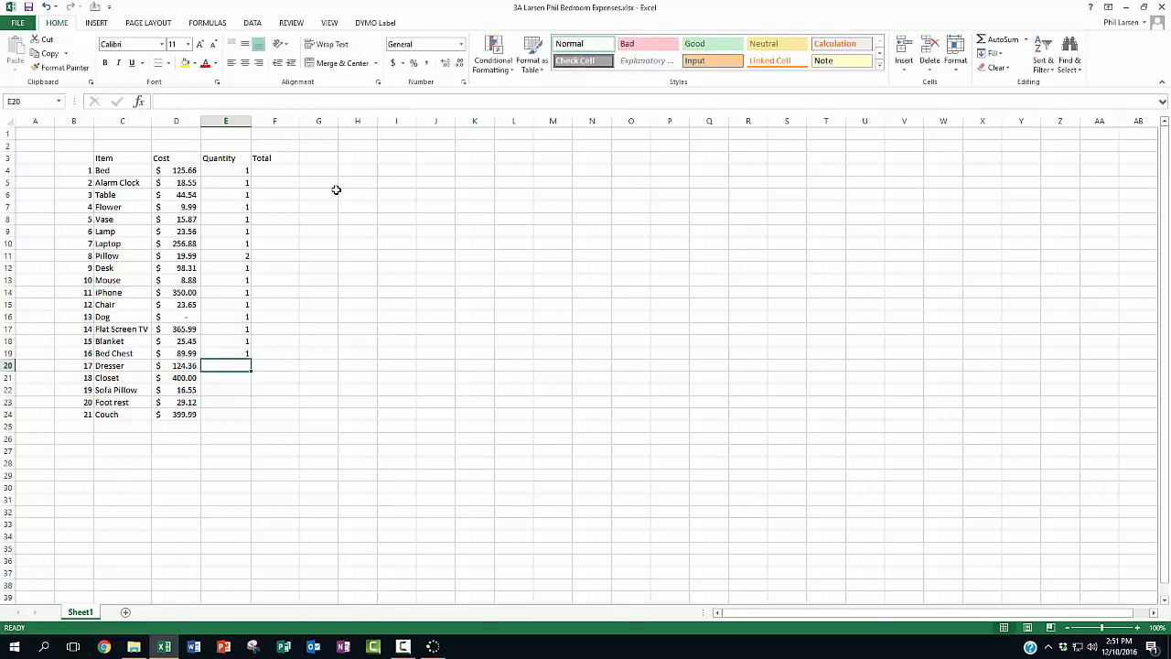
text(1)
key(Return)
text(1)
key(Return)
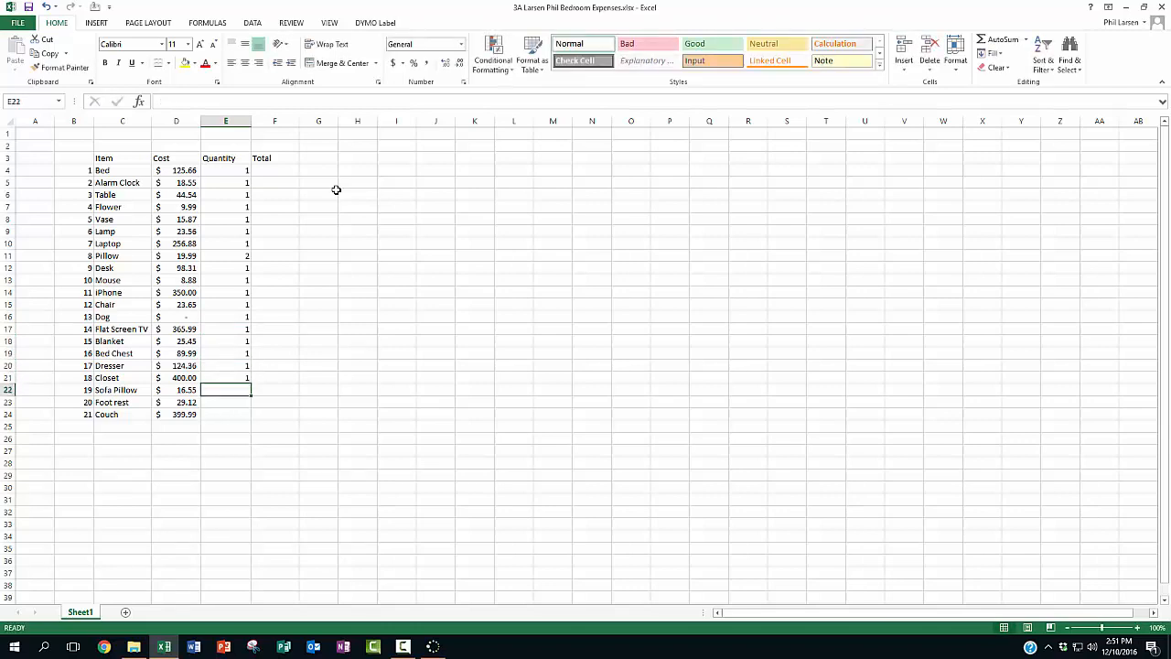
Step: Enter a quantity of 2 for Sofa Pillow and Foot rest and 1 for Couch in E22:E24
text(2)
key(Return)
text(2)
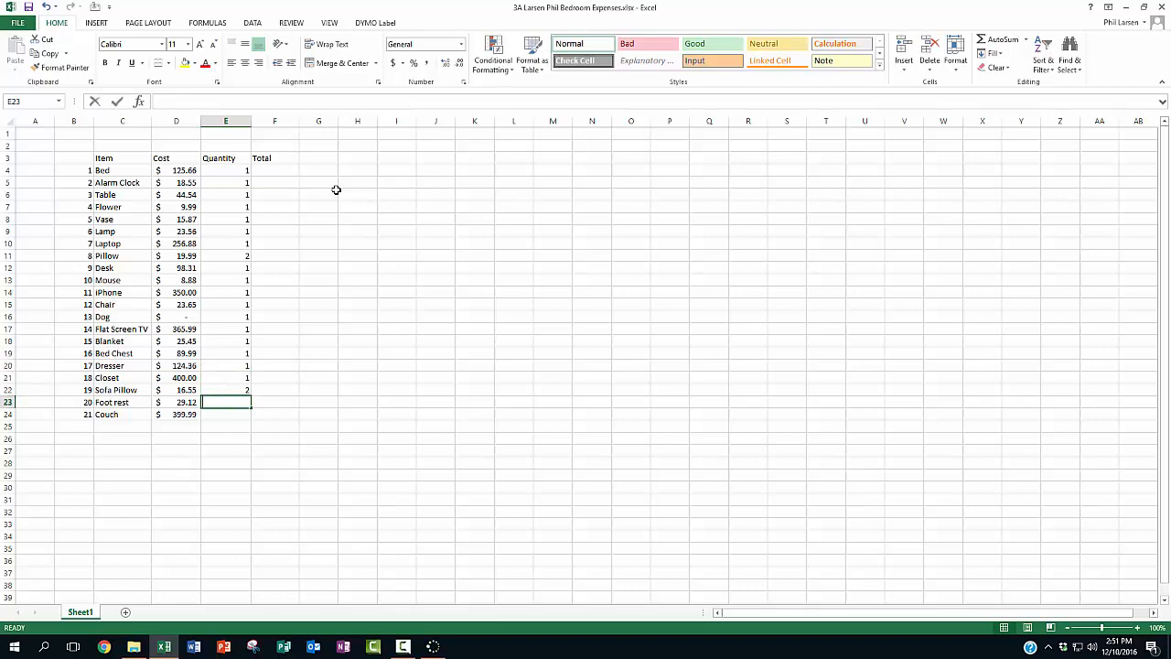
key(Return)
text(1)
key(Return)
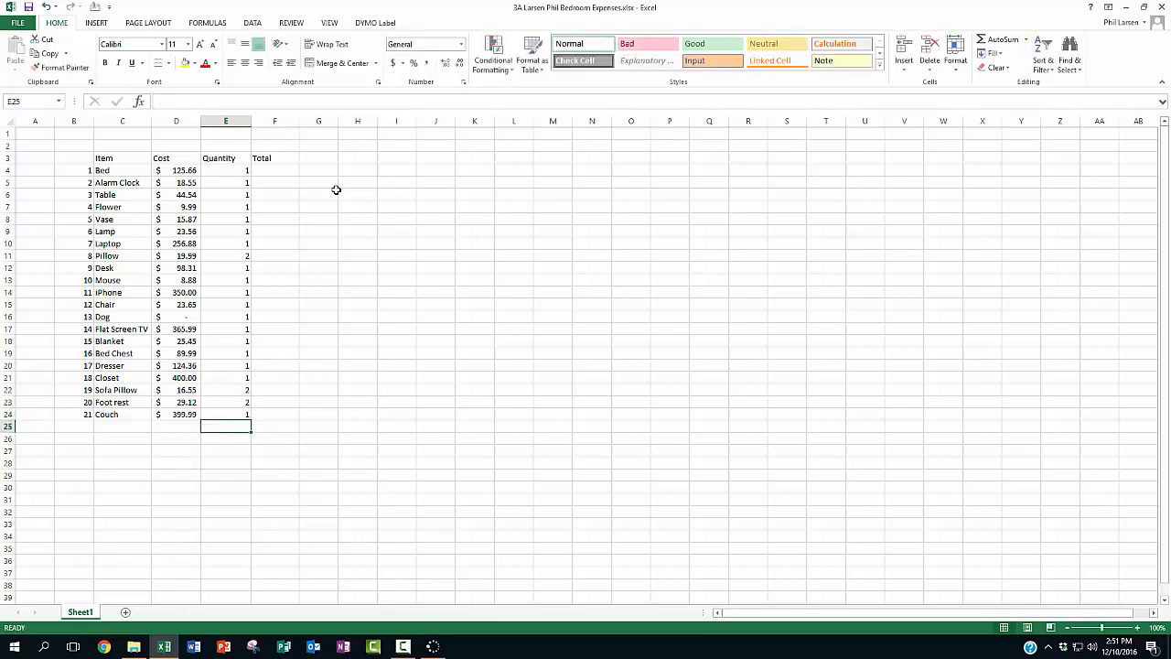
Step: Check the entered quantities against their items and costs, including the Pillow row
click(232, 254)
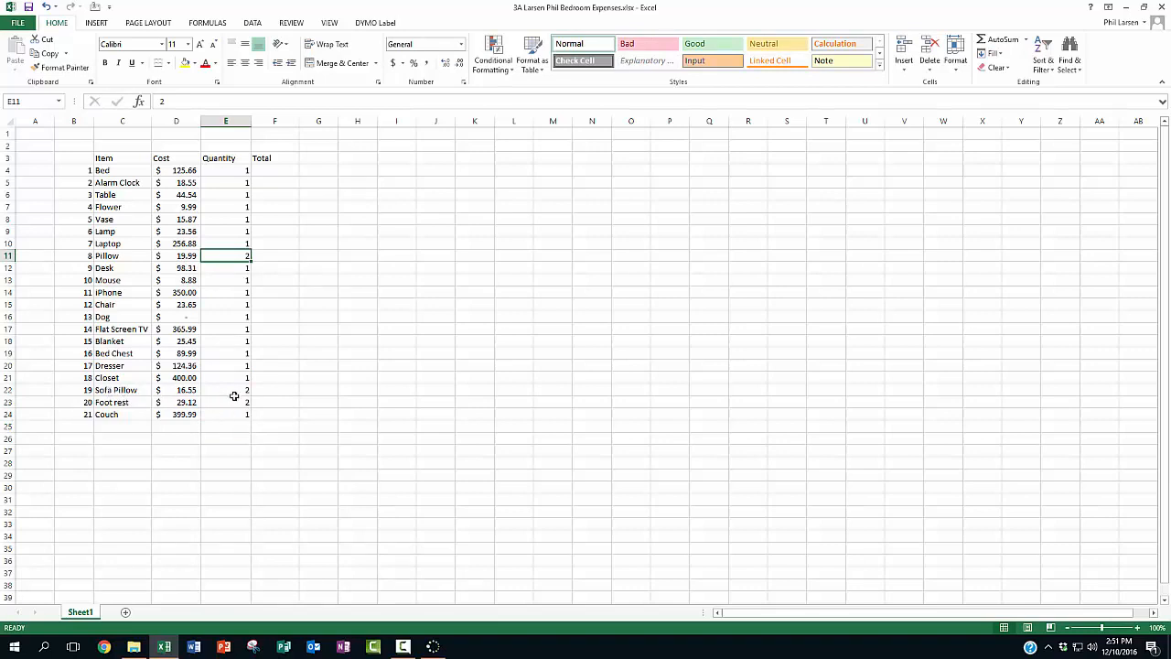
drag(130, 255, 237, 254)
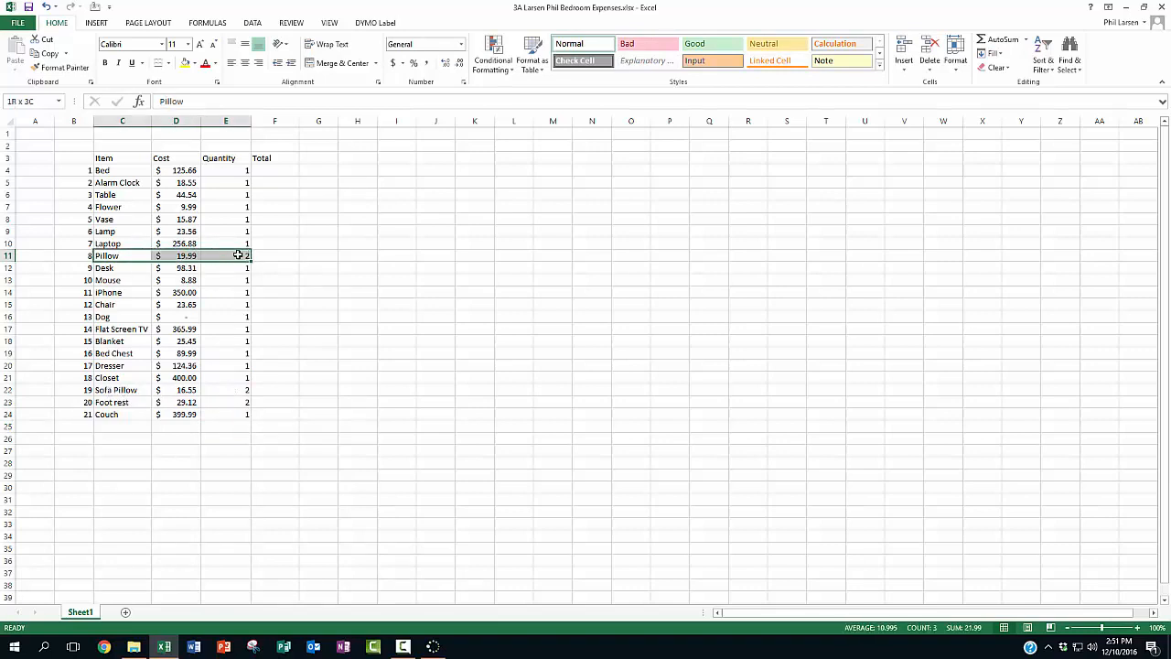
click(234, 169)
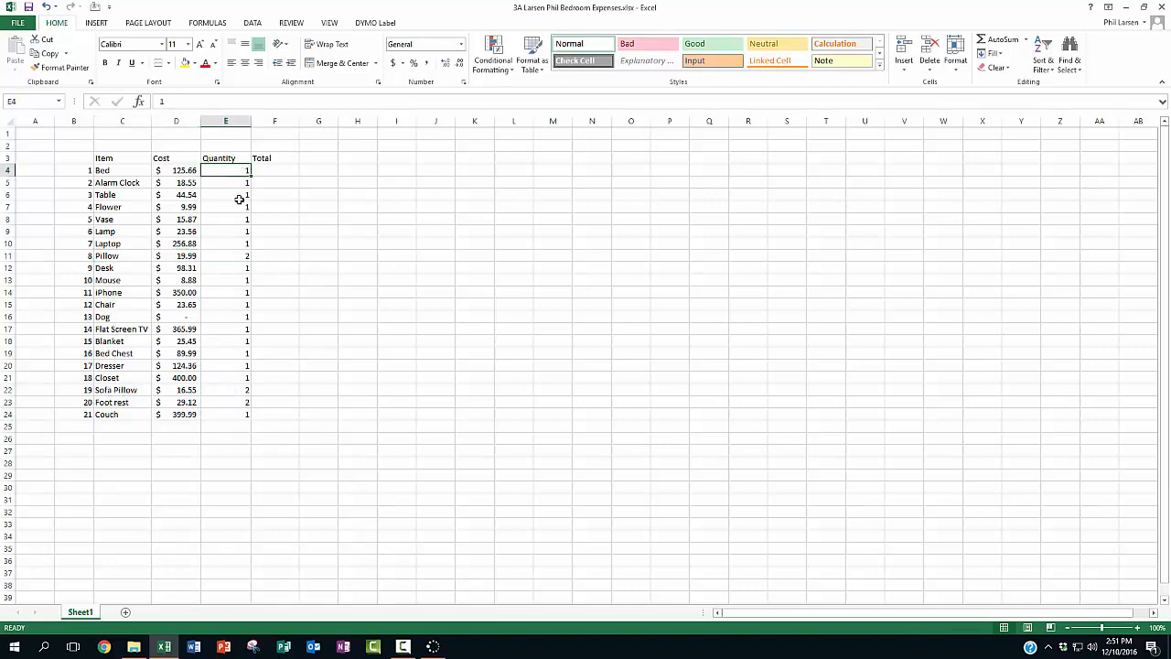
drag(238, 199, 236, 401)
drag(131, 170, 183, 183)
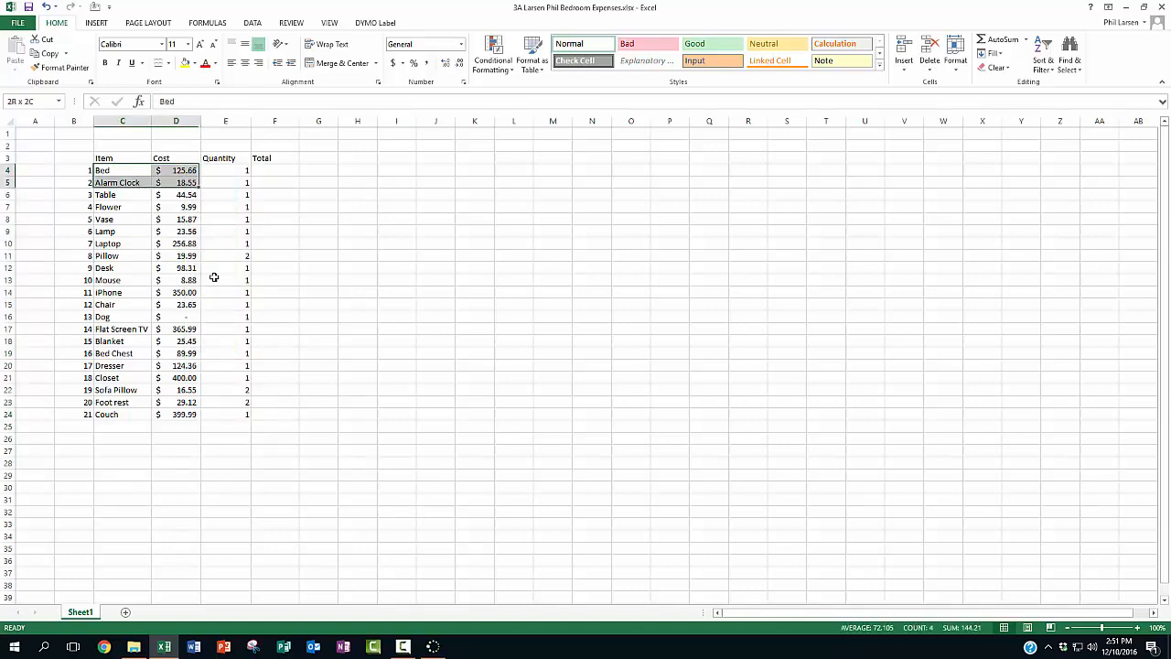
drag(213, 276, 229, 416)
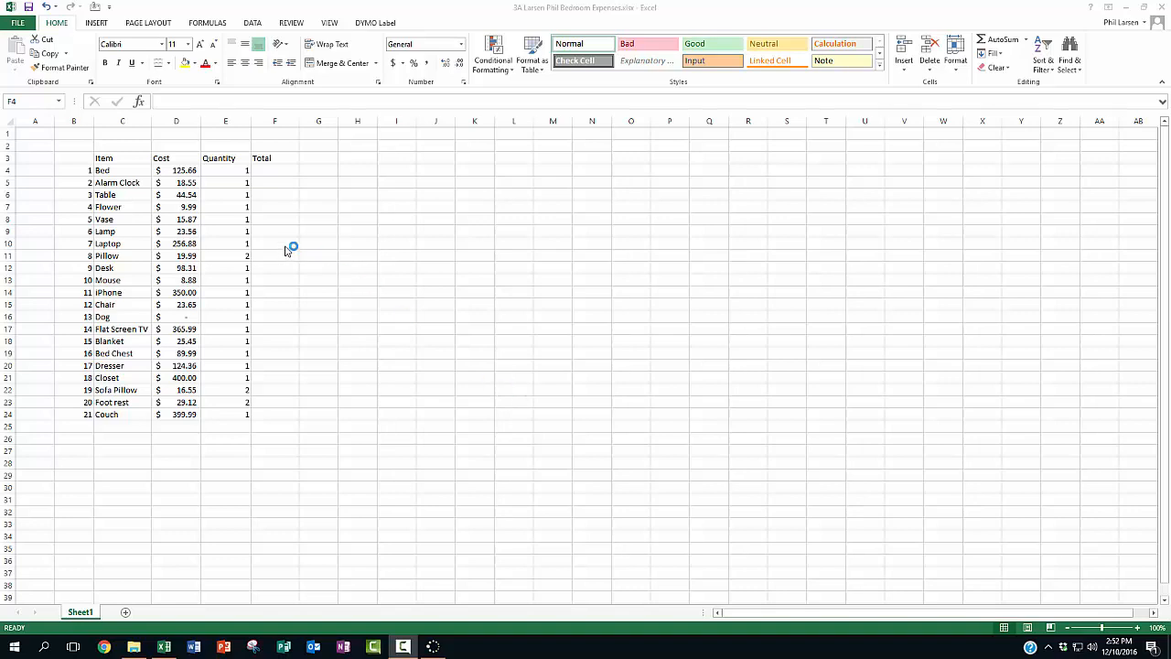
Step: Examine the Bed row's cost, quantity and total cells to see how the total relates to the other two
click(228, 170)
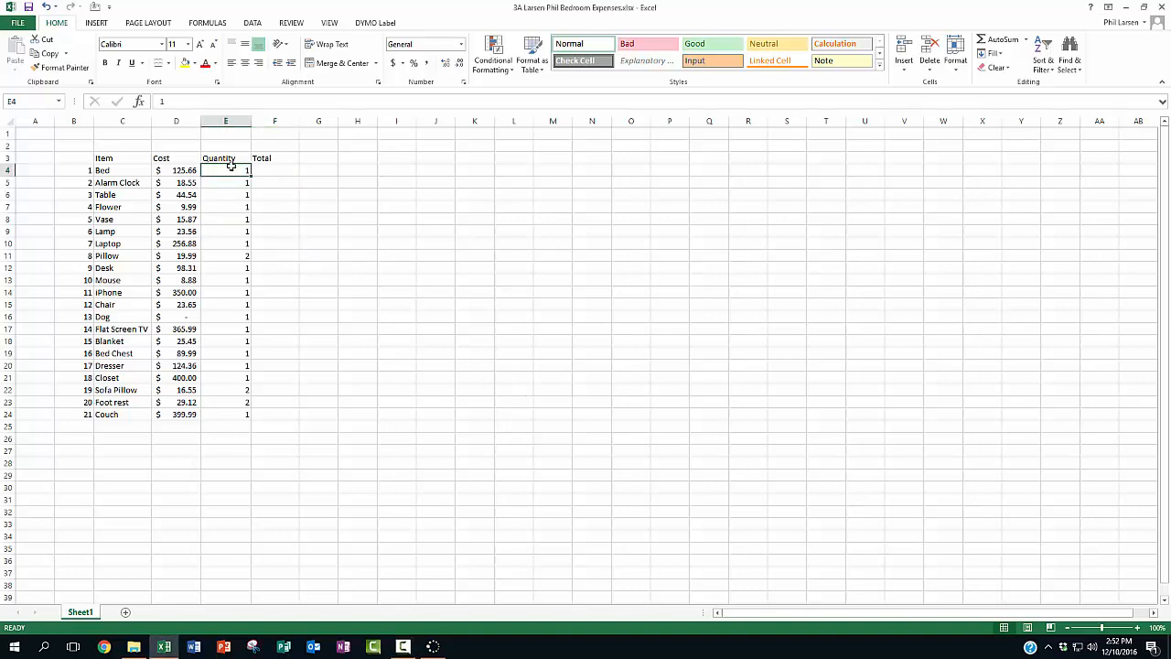
click(187, 170)
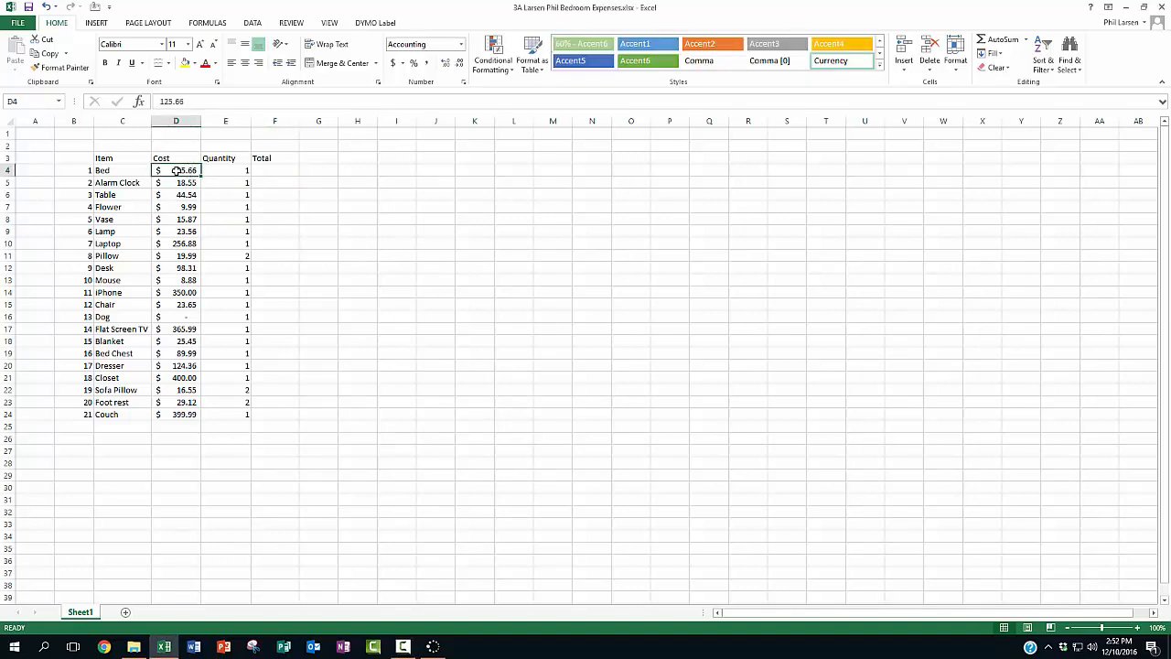
click(216, 171)
click(276, 170)
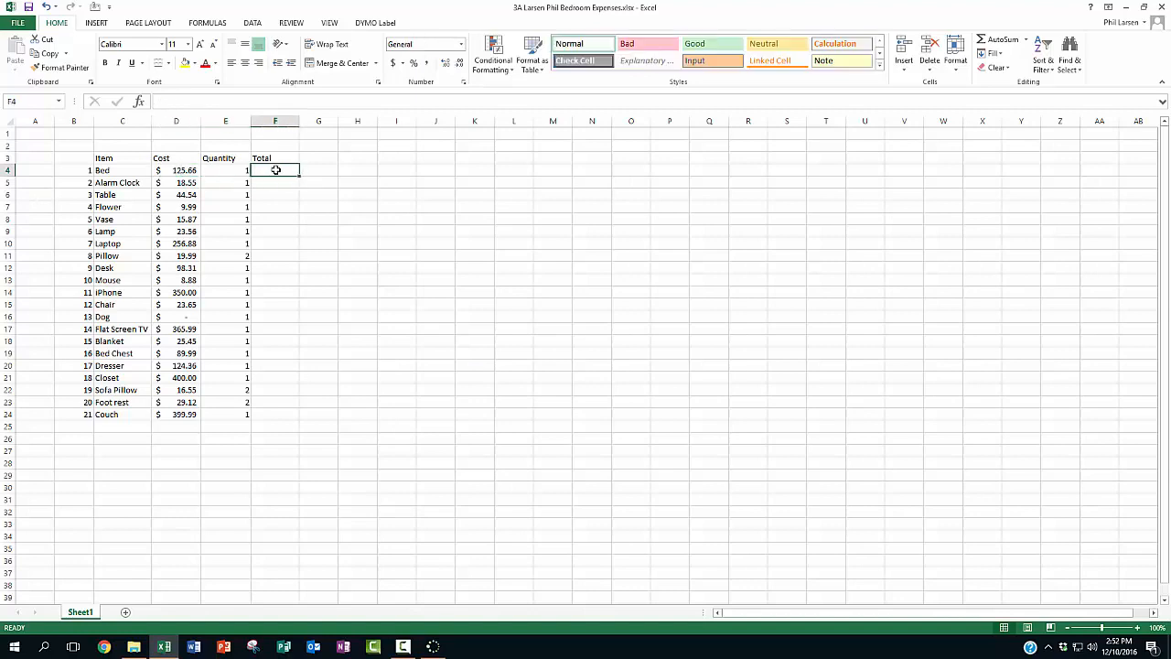
click(144, 171)
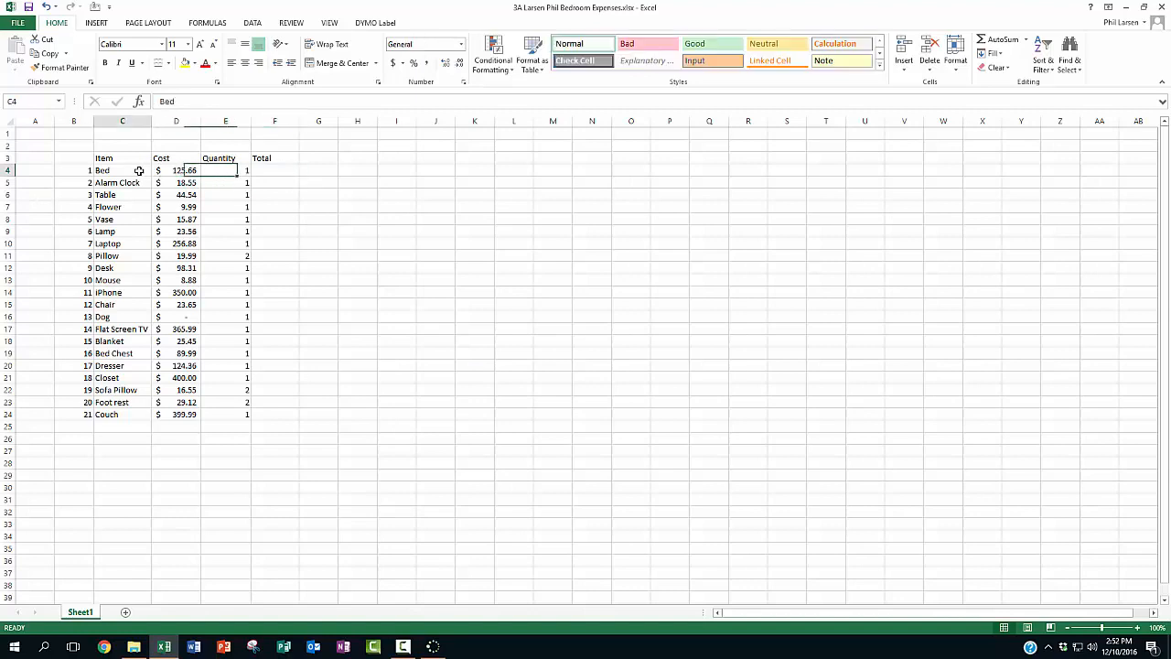
click(179, 170)
click(248, 170)
click(257, 170)
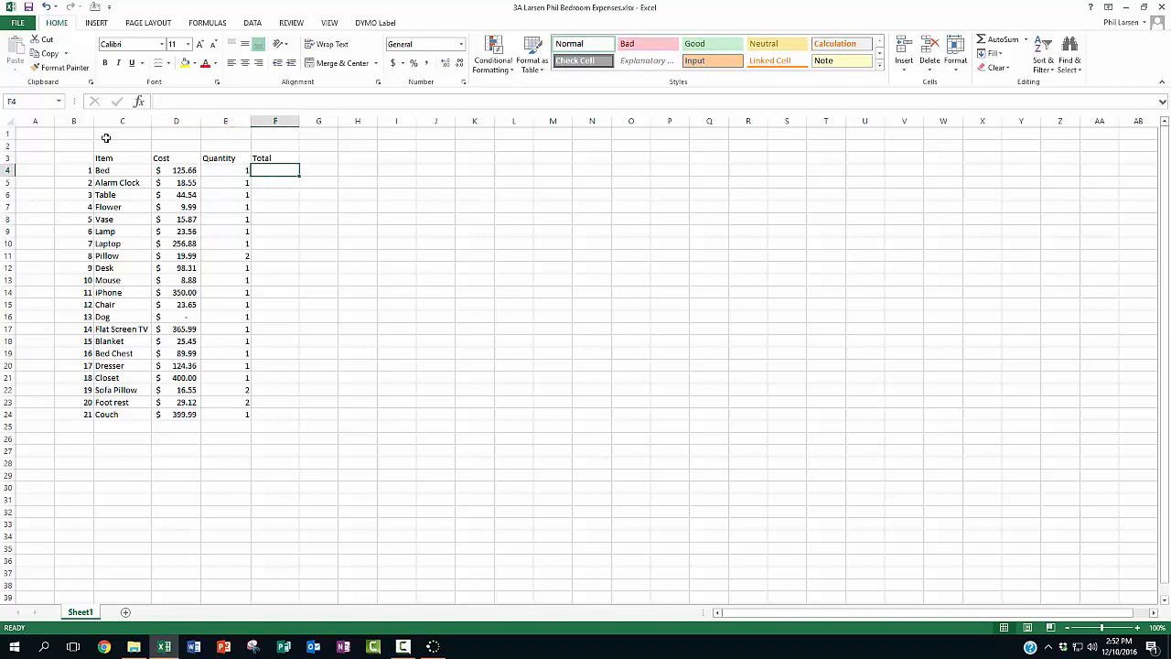
click(229, 172)
click(192, 174)
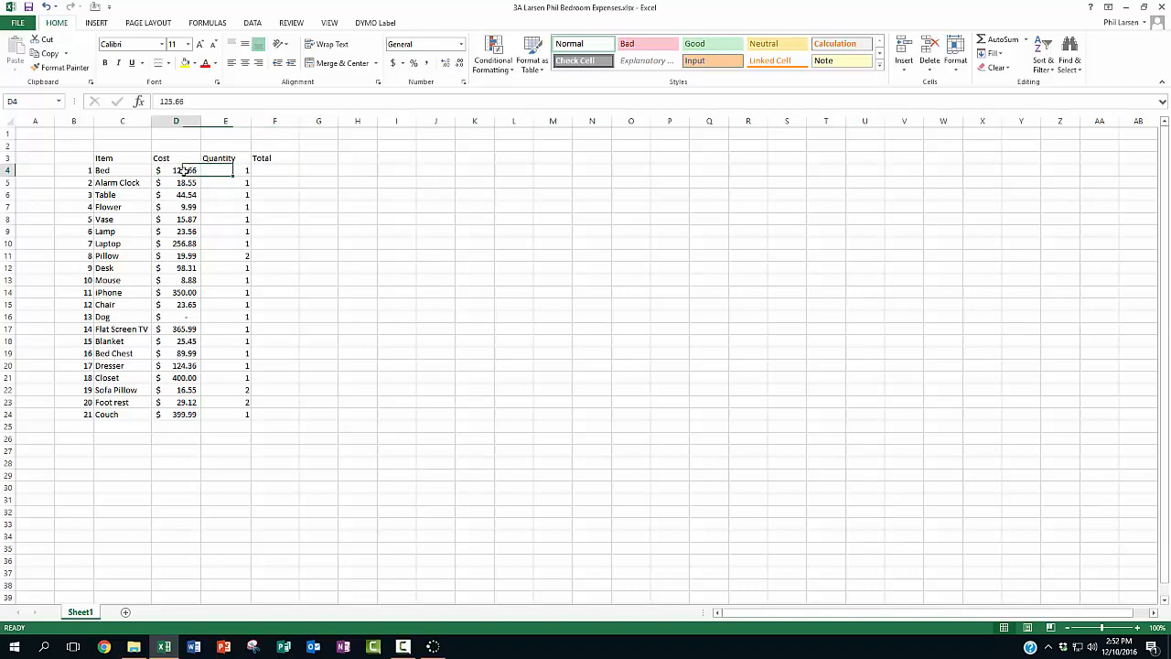
Step: Enter 125.66 as the Bed's total in F4 and reselect that cell
click(272, 170)
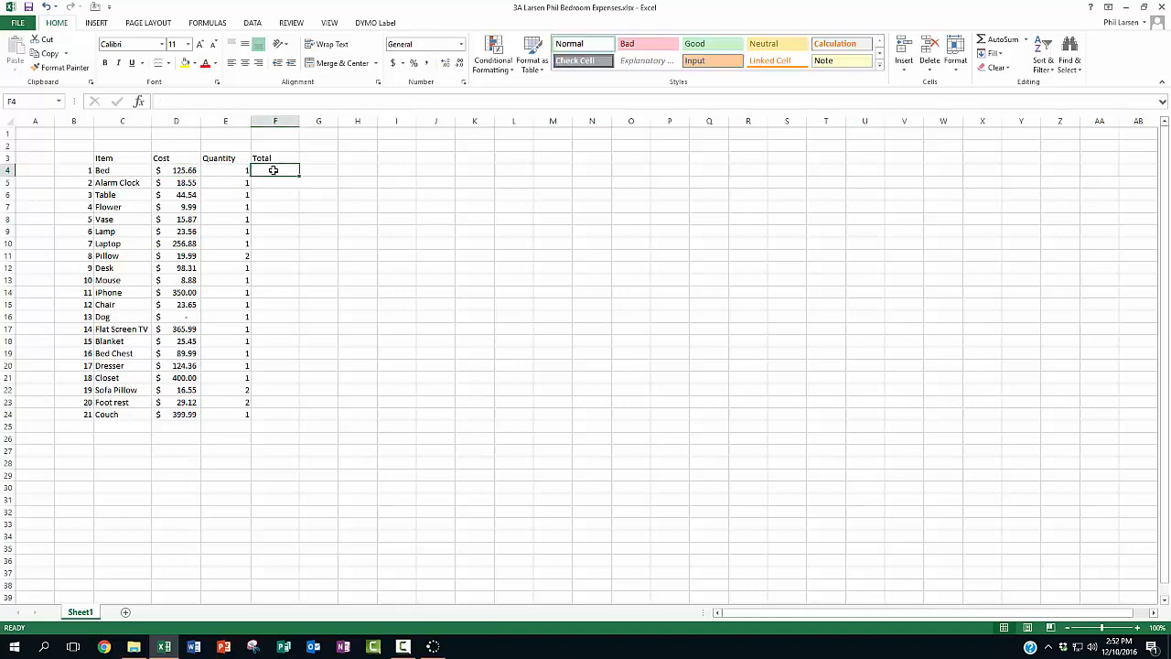
text(125)
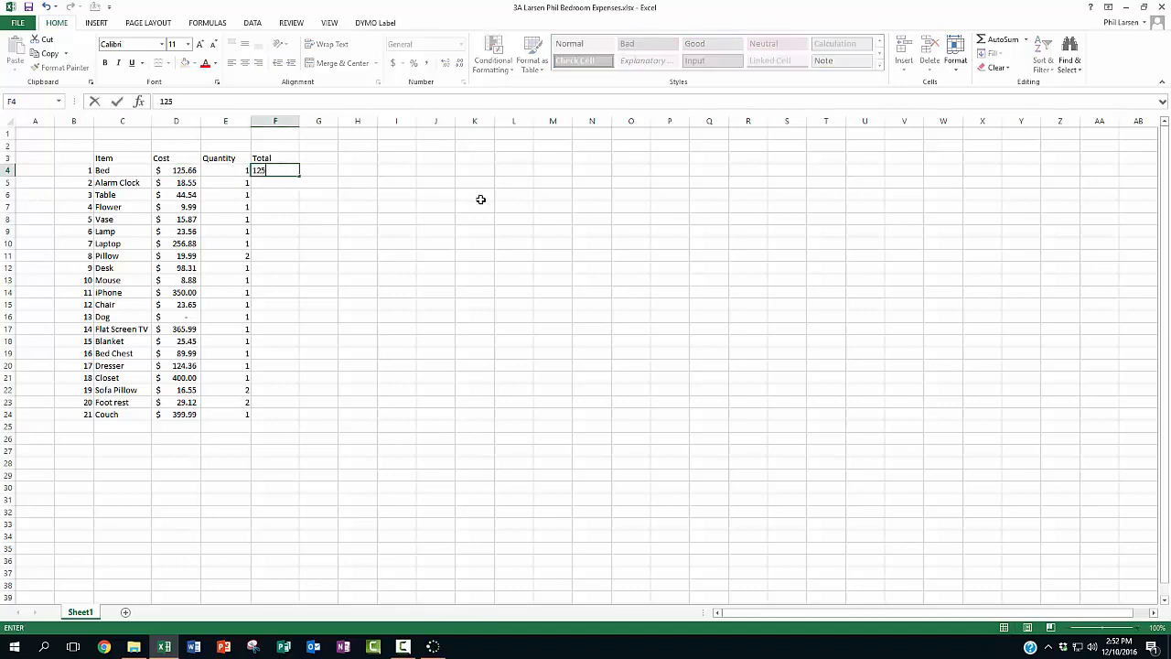
text(.66)
key(Return)
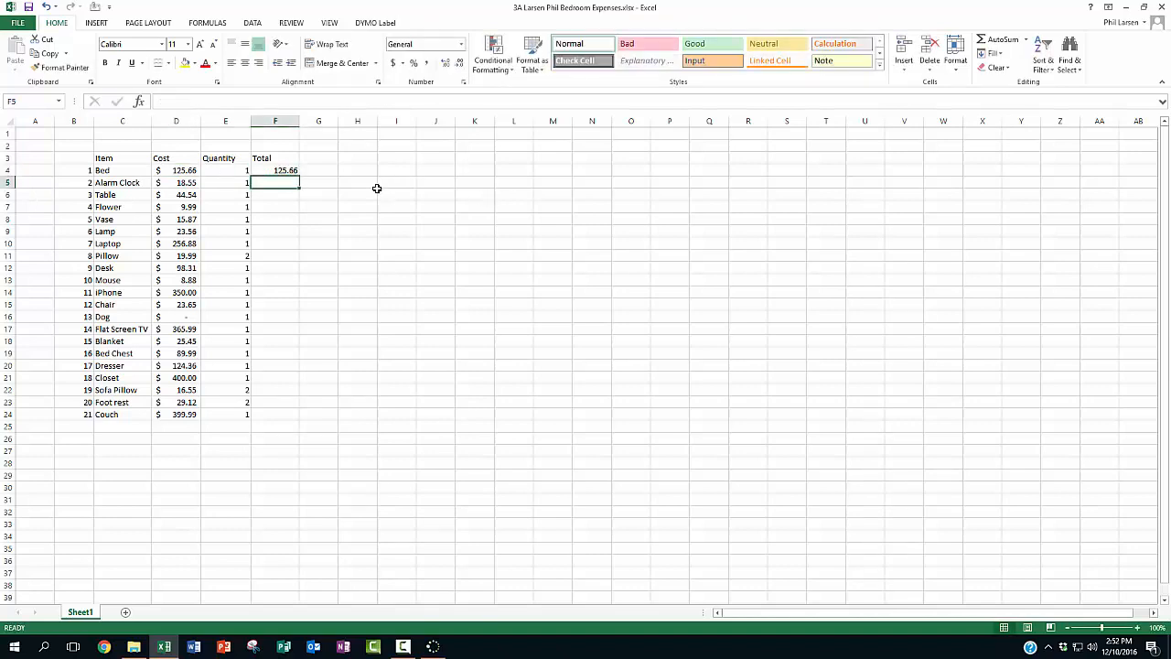
click(280, 171)
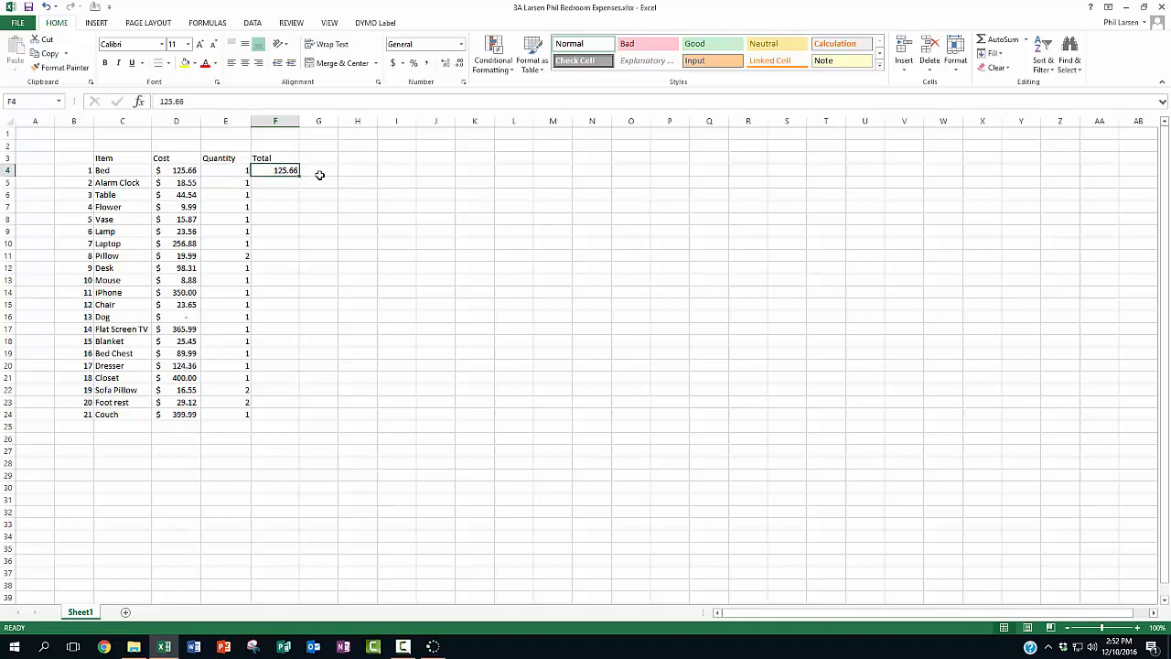
Step: Clear the typed Bed total from F4 and examine the Pillow row's cost, quantity and total cells
key(Delete)
click(282, 255)
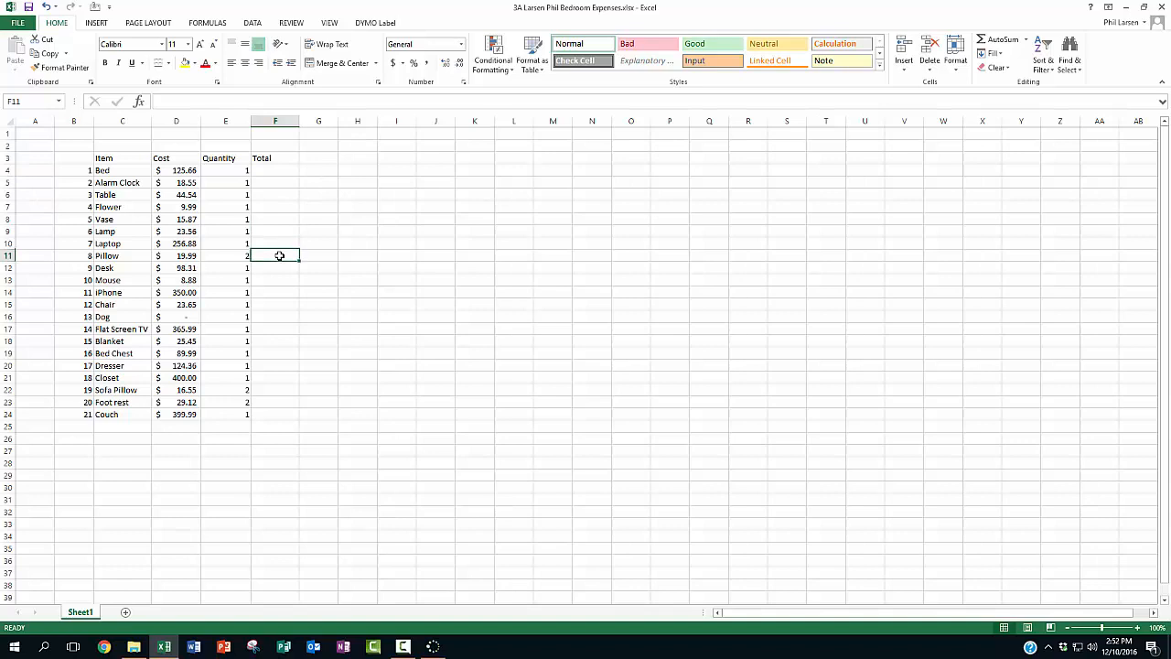
click(185, 257)
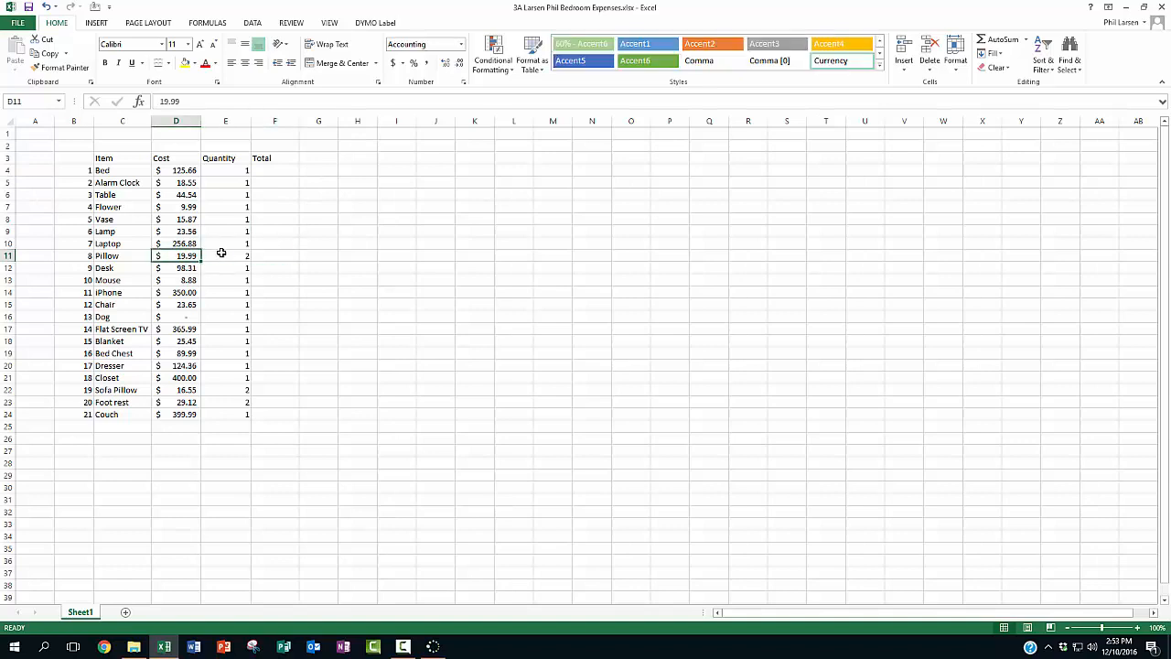
click(221, 252)
click(263, 256)
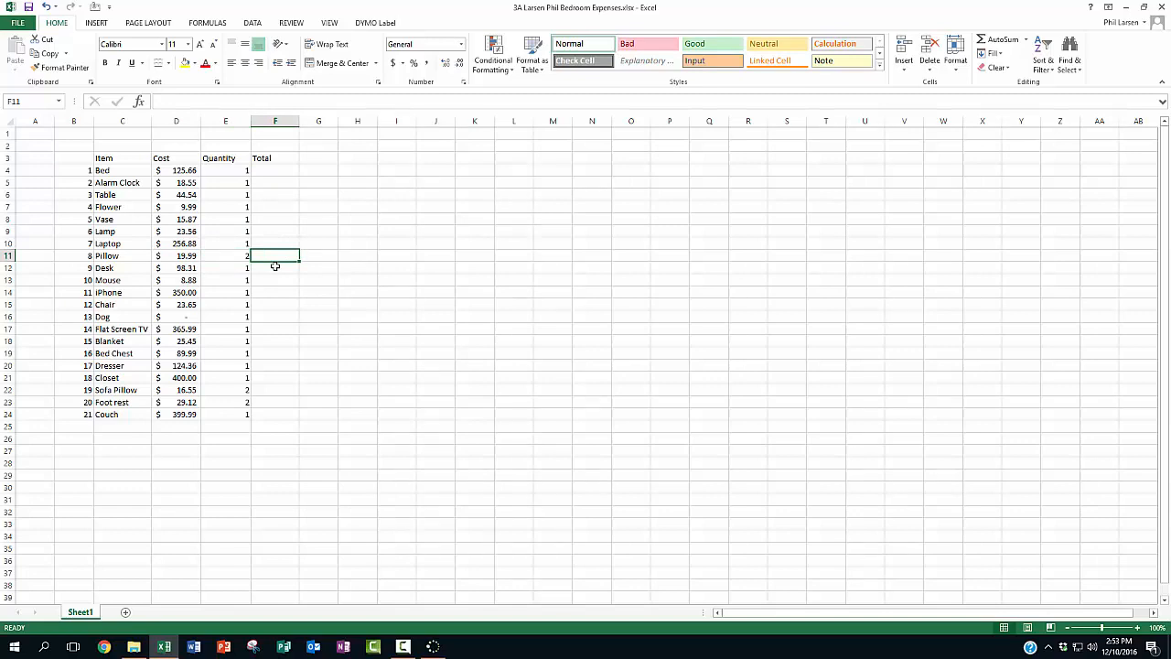
Step: Calculate the Bed's total in F4 by multiplying its cost by its quantity with the formula =D4*E4
click(281, 172)
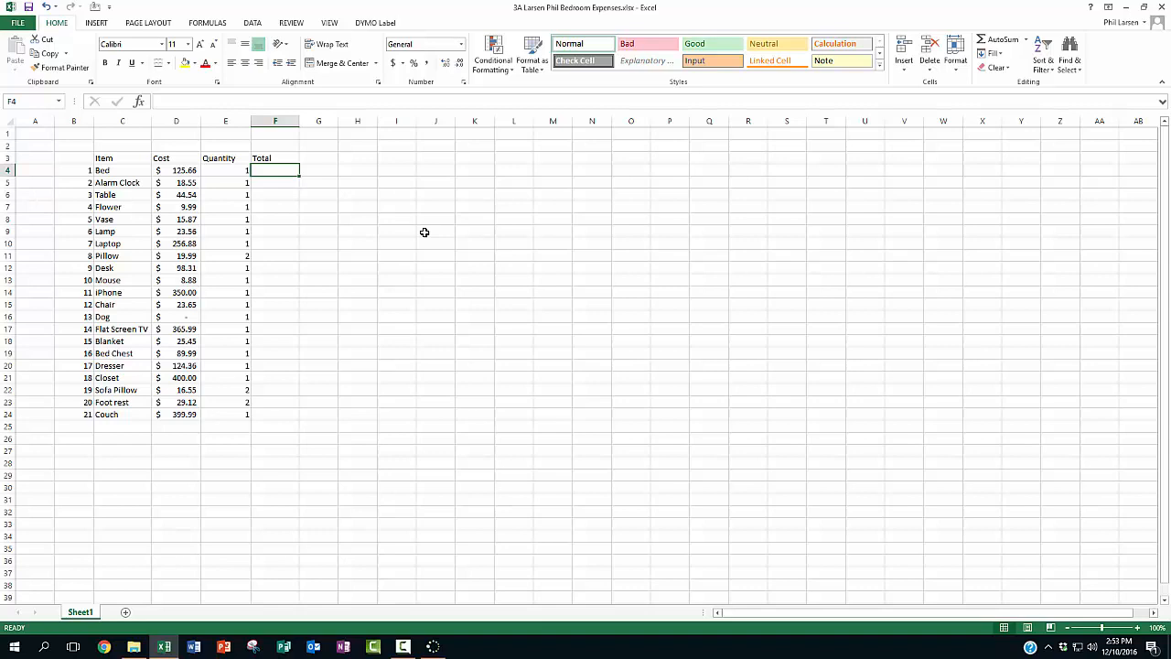
text(=)
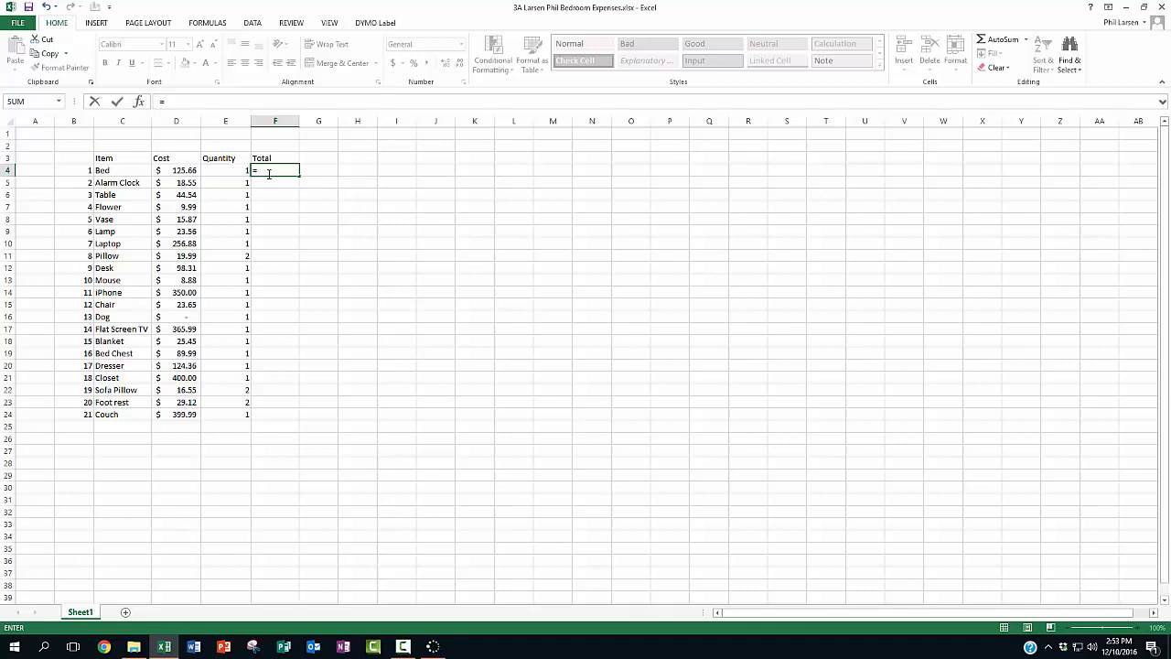
click(174, 170)
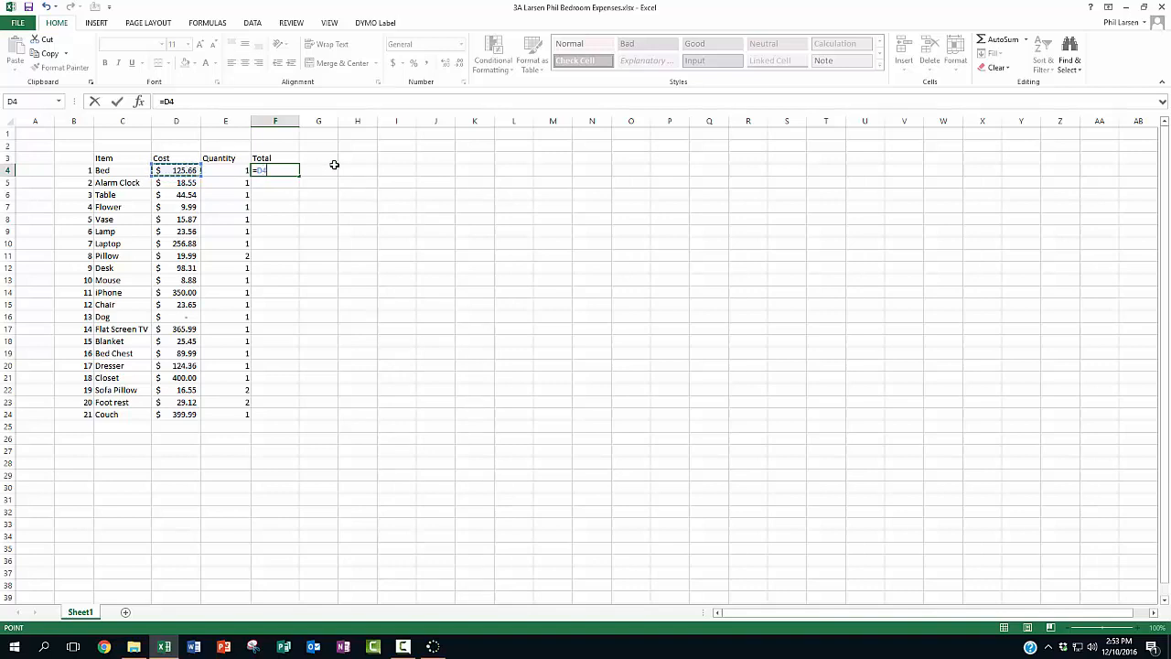
text(x)
key(BackSpace)
click(227, 171)
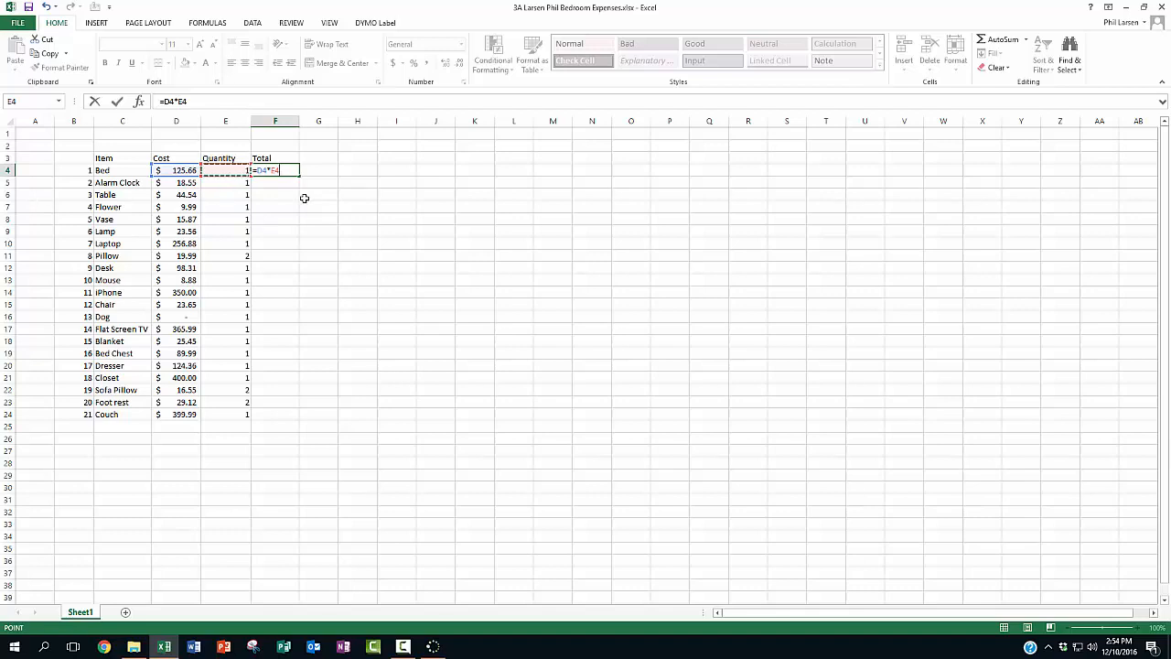
key(Return)
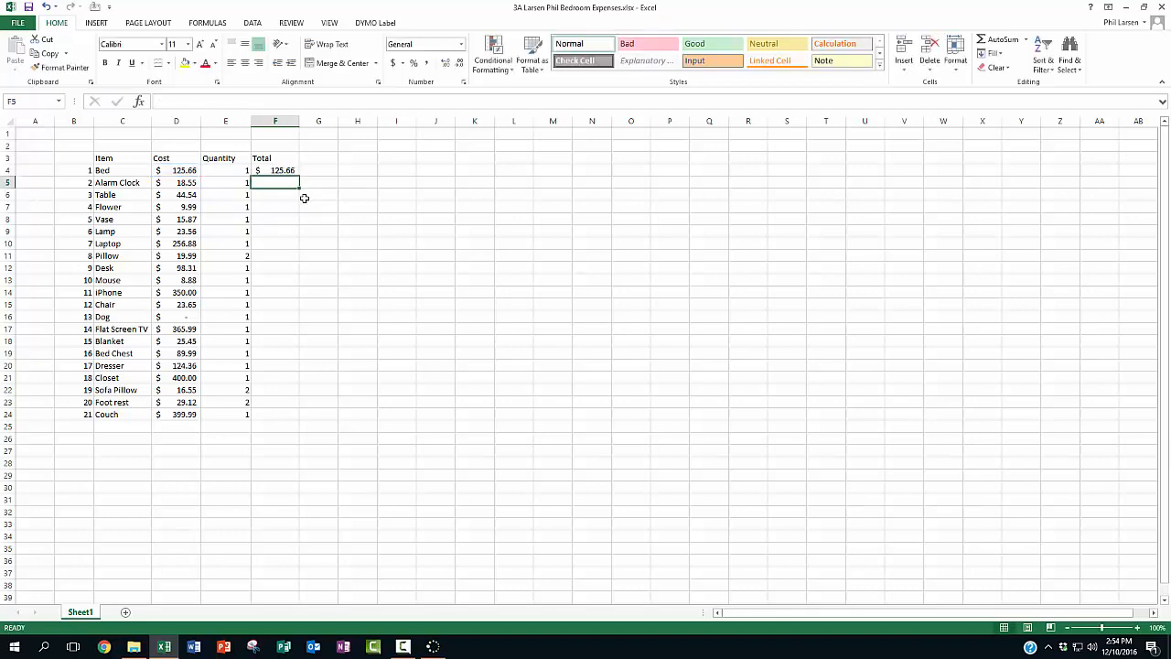
Step: Calculate the Alarm Clock's total in F5 from its cost and quantity with the formula =D5*E5
text(=)
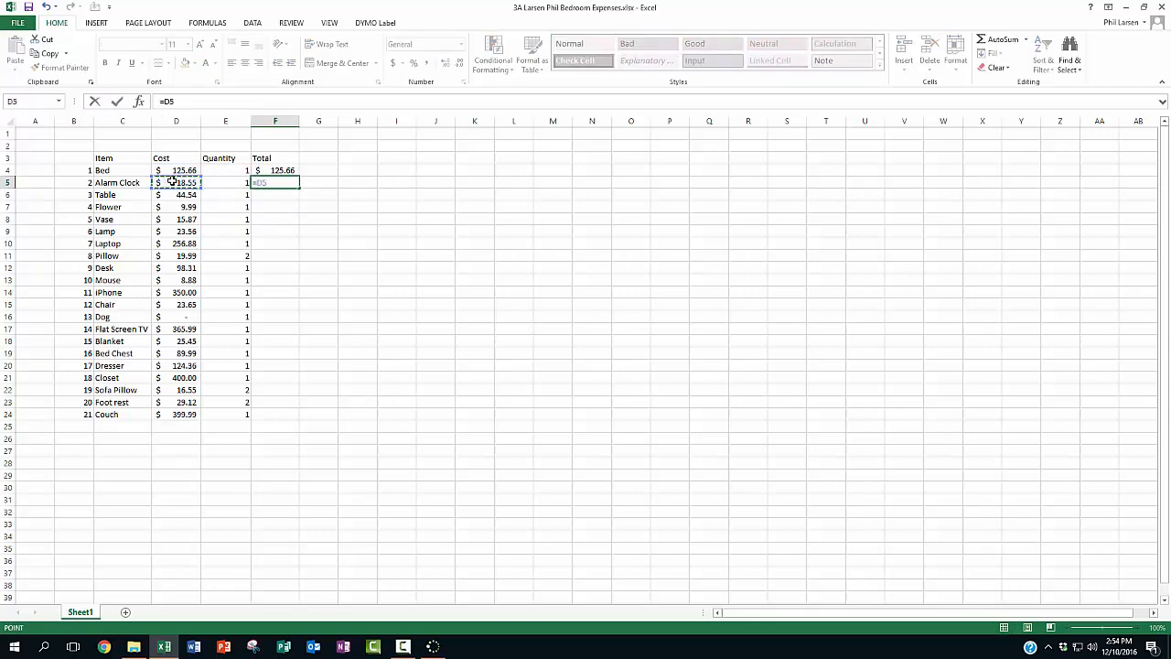
text(*)
click(230, 183)
key(Return)
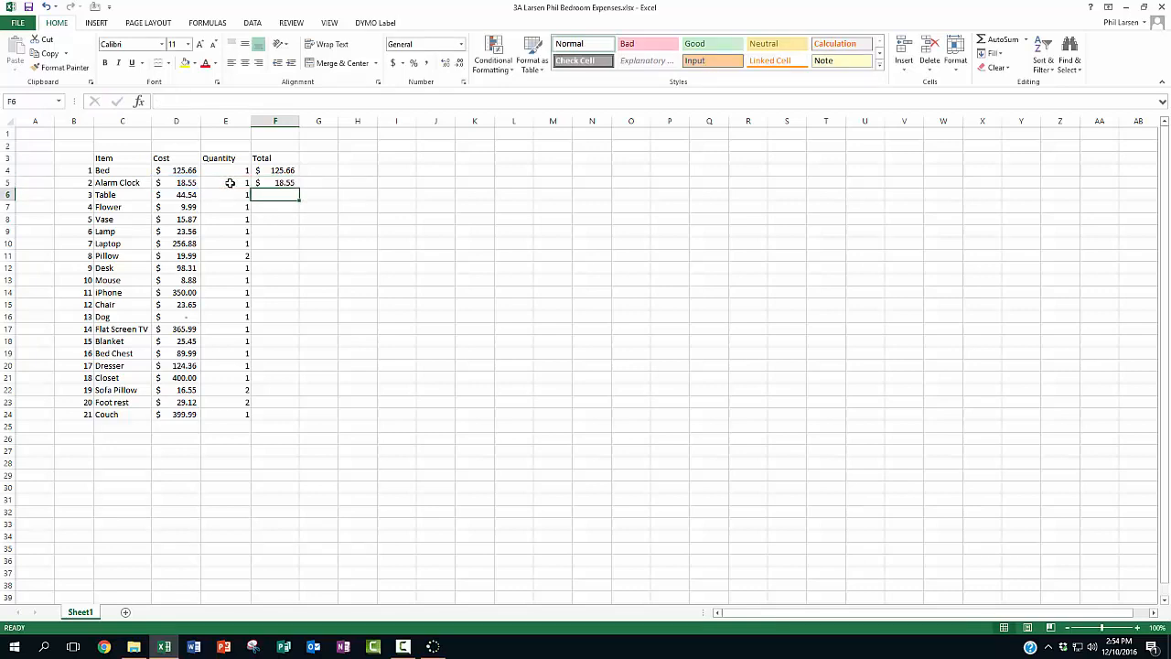
Step: Calculate the Table's total in F6 from its cost and quantity with the formula =D6*E6
text(=)
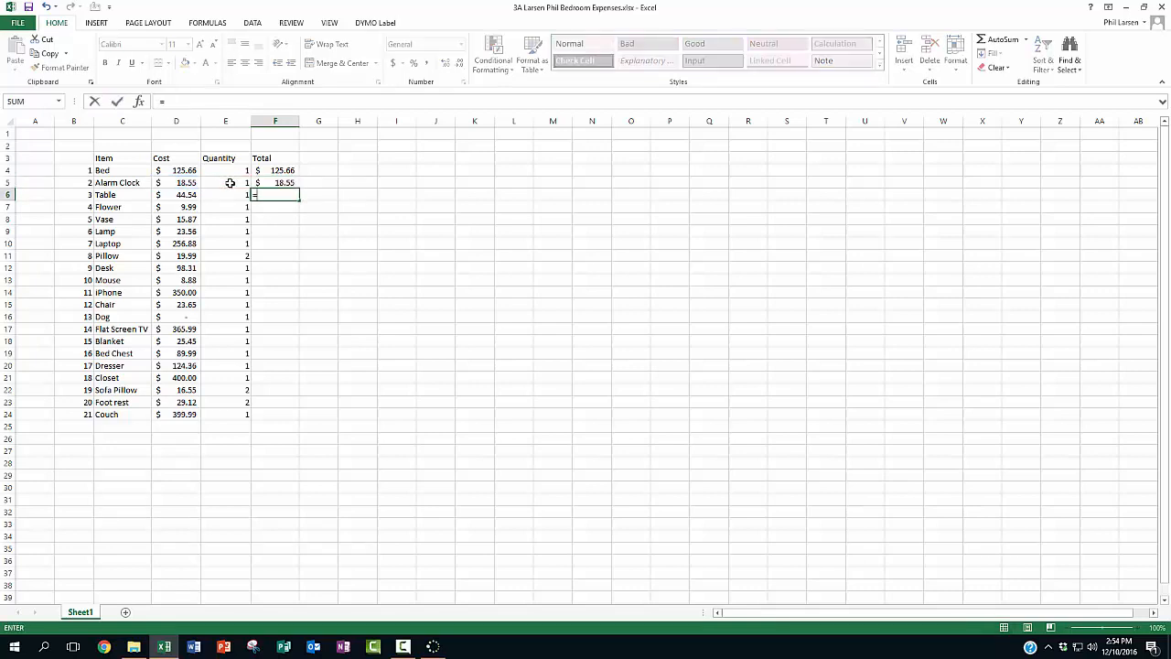
click(183, 194)
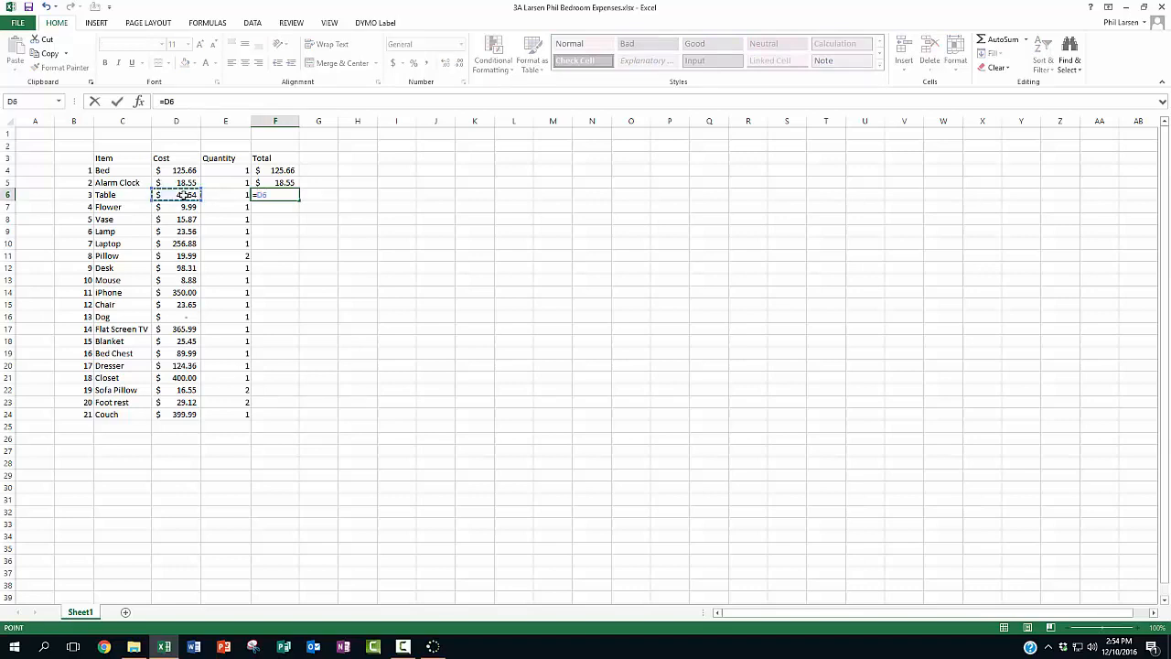
text(*)
click(235, 195)
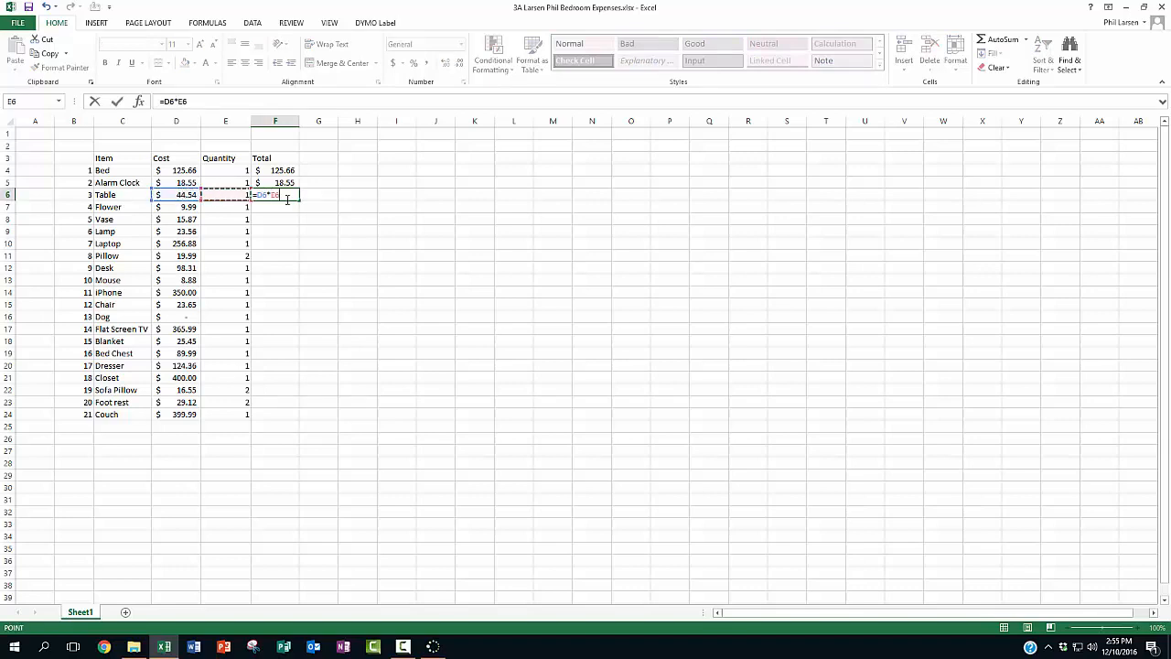
key(Return)
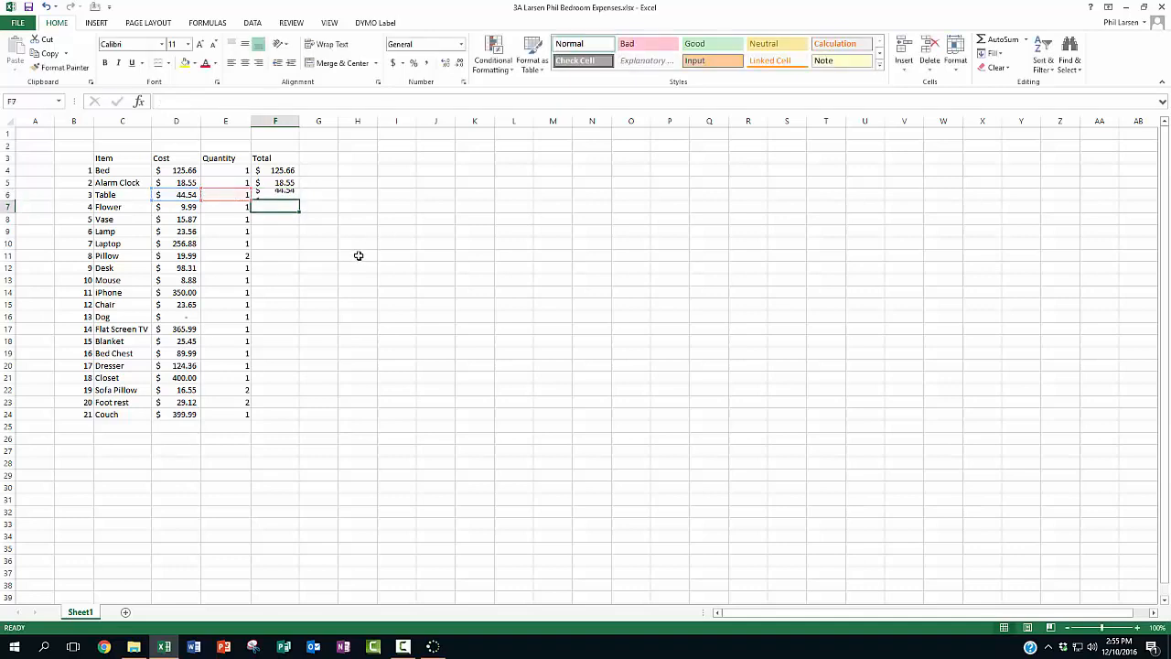
Step: Calculate the Pillow's total in F11 from its cost and quantity with the formula =D11*E11
click(271, 258)
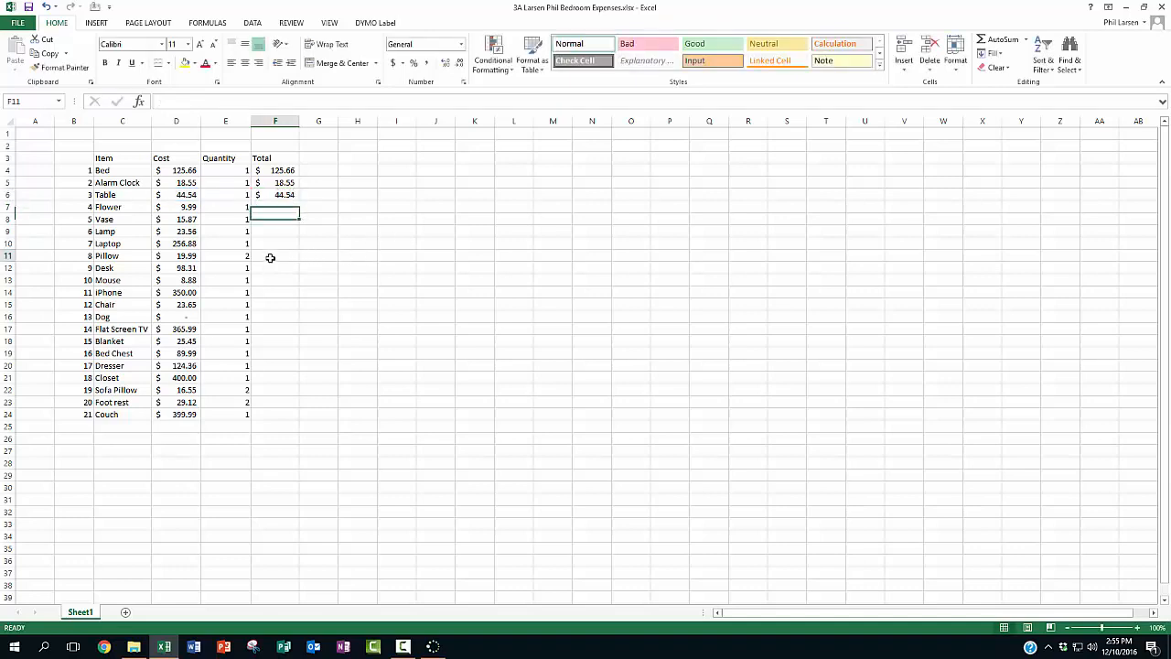
drag(280, 206, 279, 243)
click(262, 256)
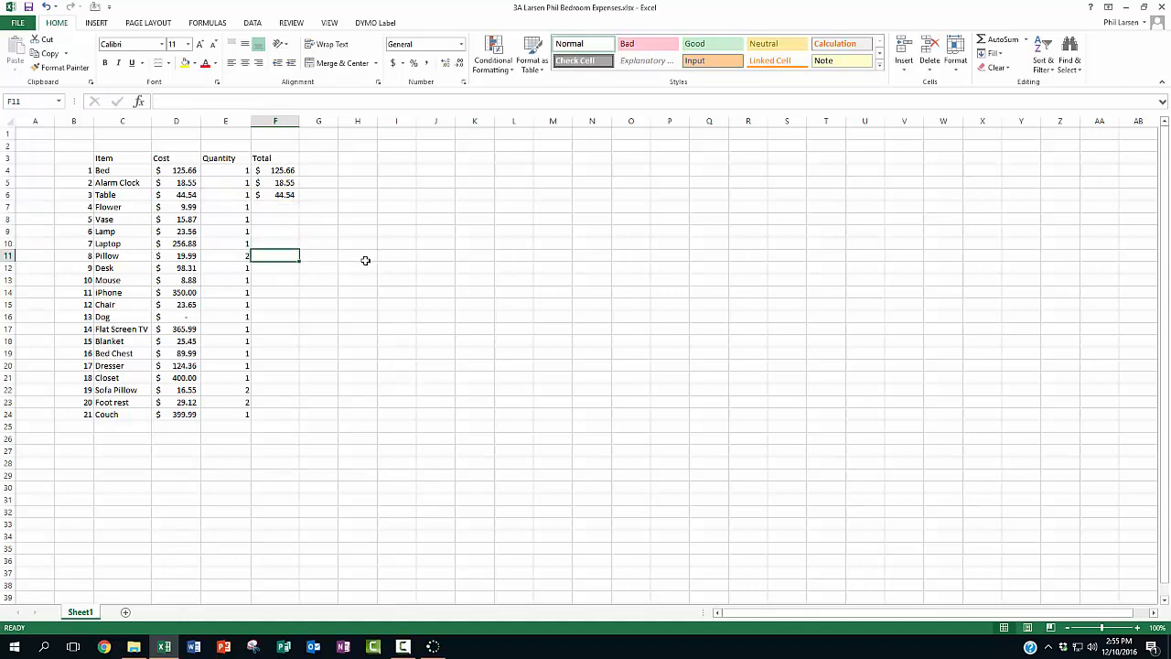
text(=)
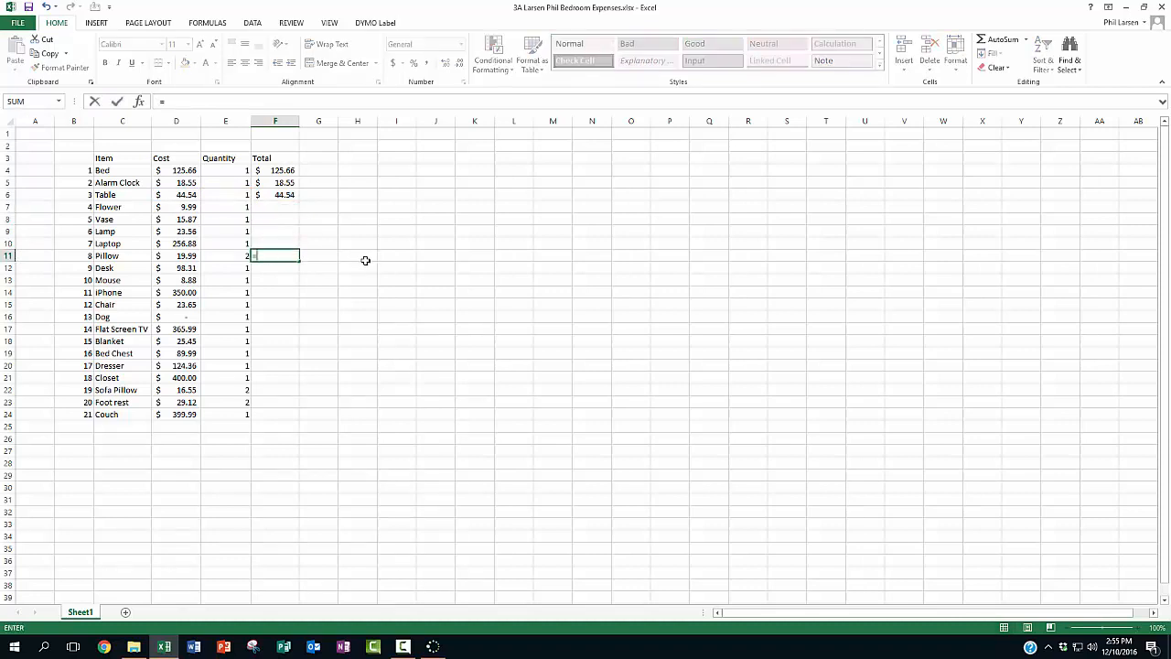
click(176, 257)
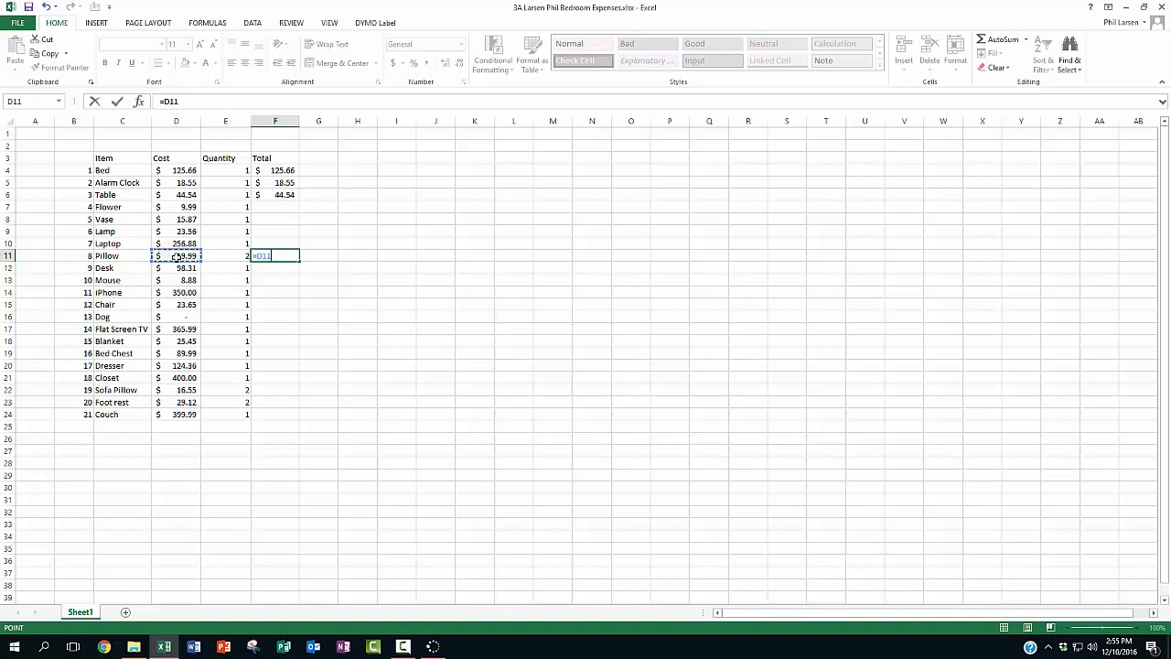
text(*)
click(233, 257)
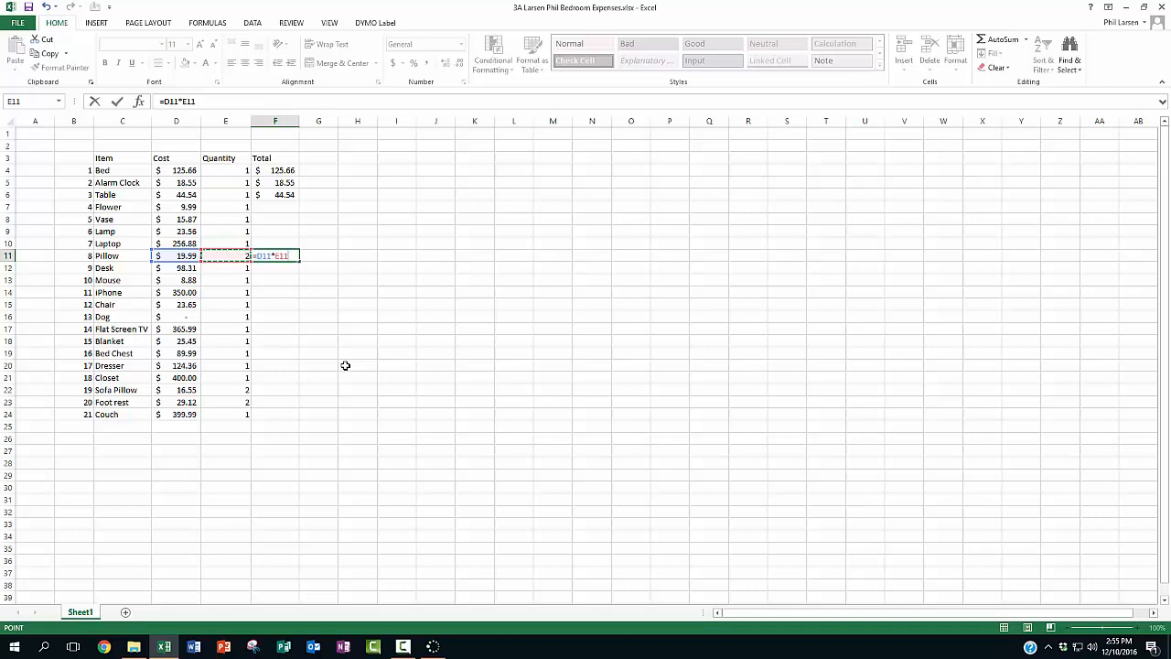
key(Return)
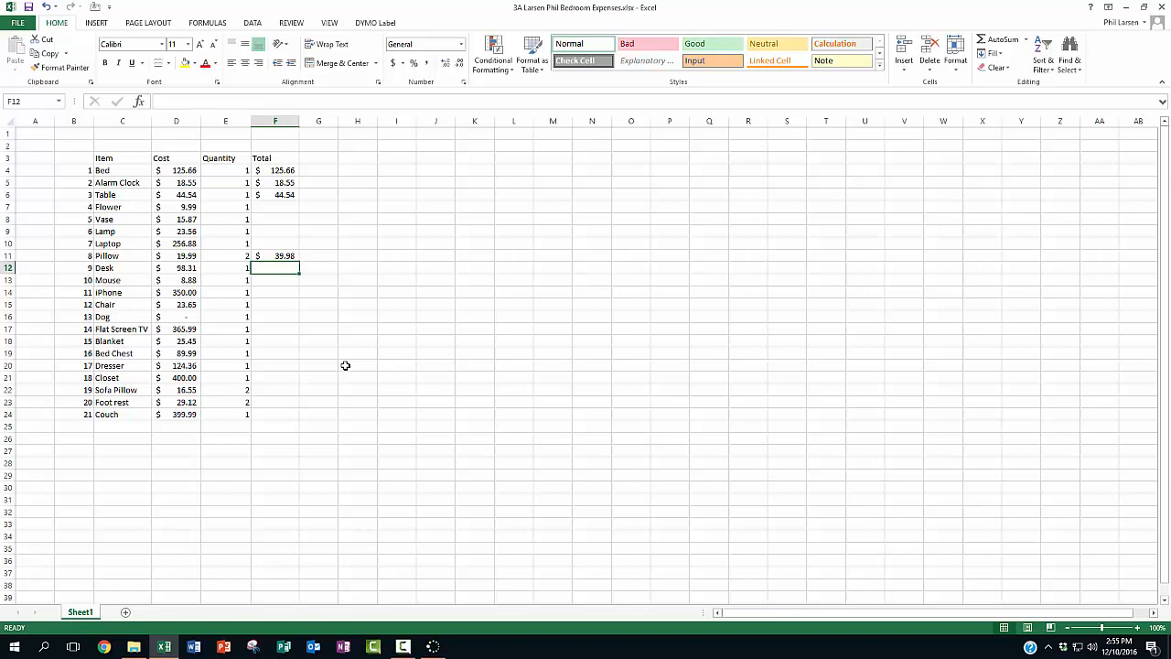
Step: Calculate the Flower's total in F7 from its cost and quantity with the formula =D7*E7
drag(278, 174, 279, 417)
click(277, 205)
text(=)
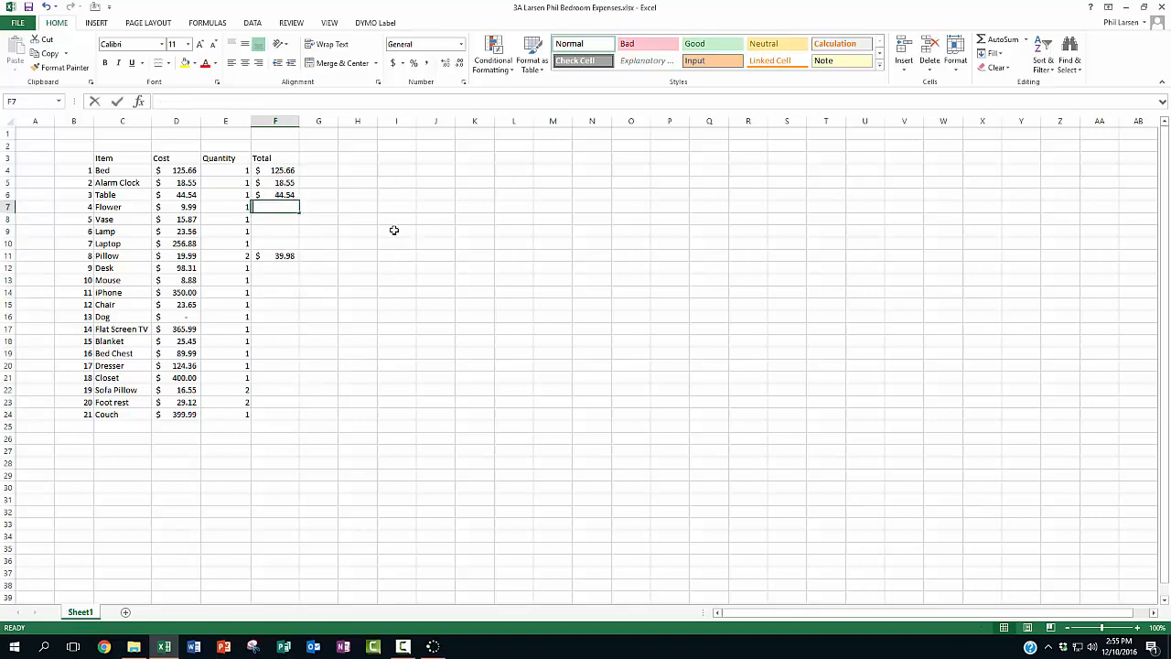
click(183, 206)
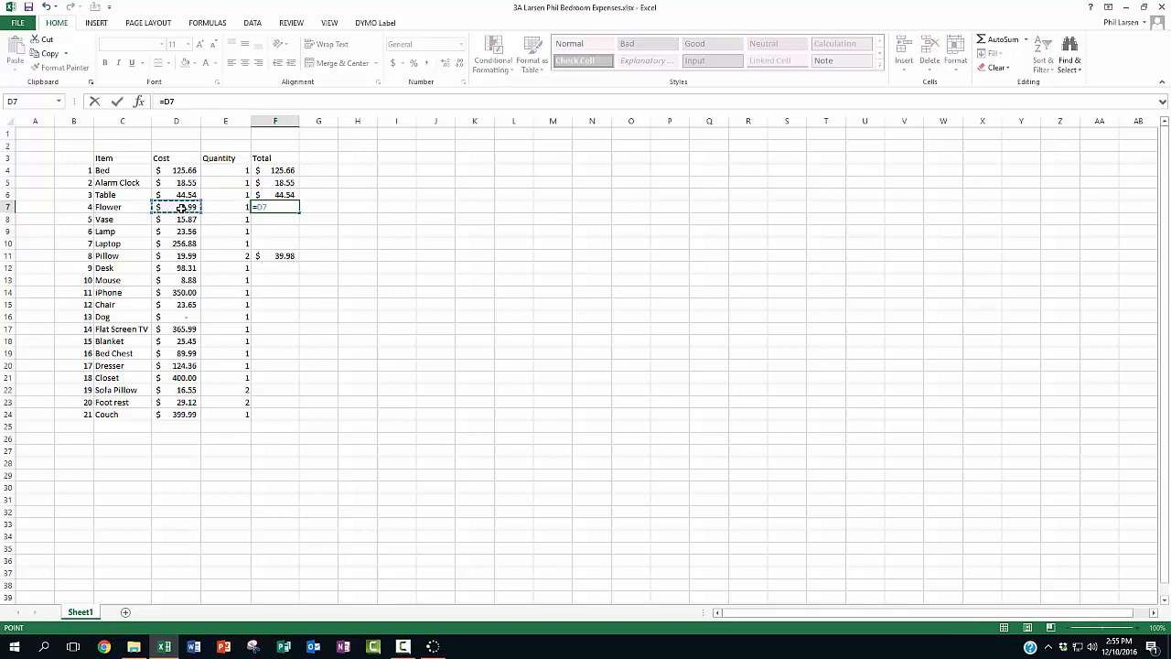
text(*)
click(226, 210)
key(Return)
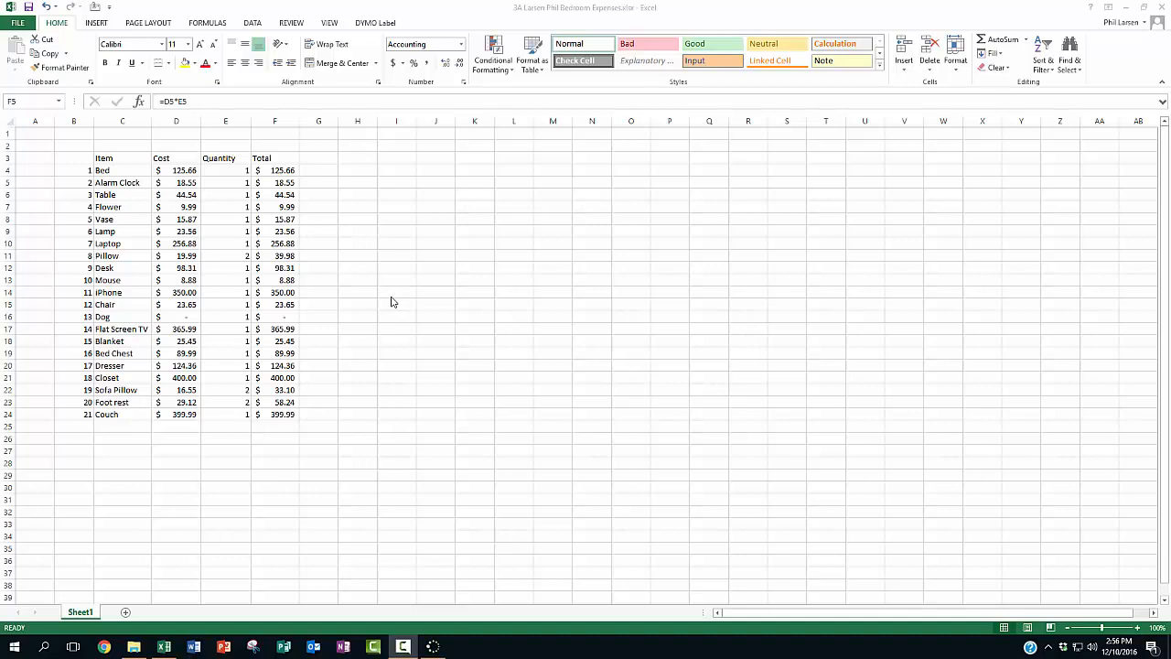
Step: Clear the totals from Alarm Clock through Couch in F5:F24, keeping only the Bed's total formula
click(360, 293)
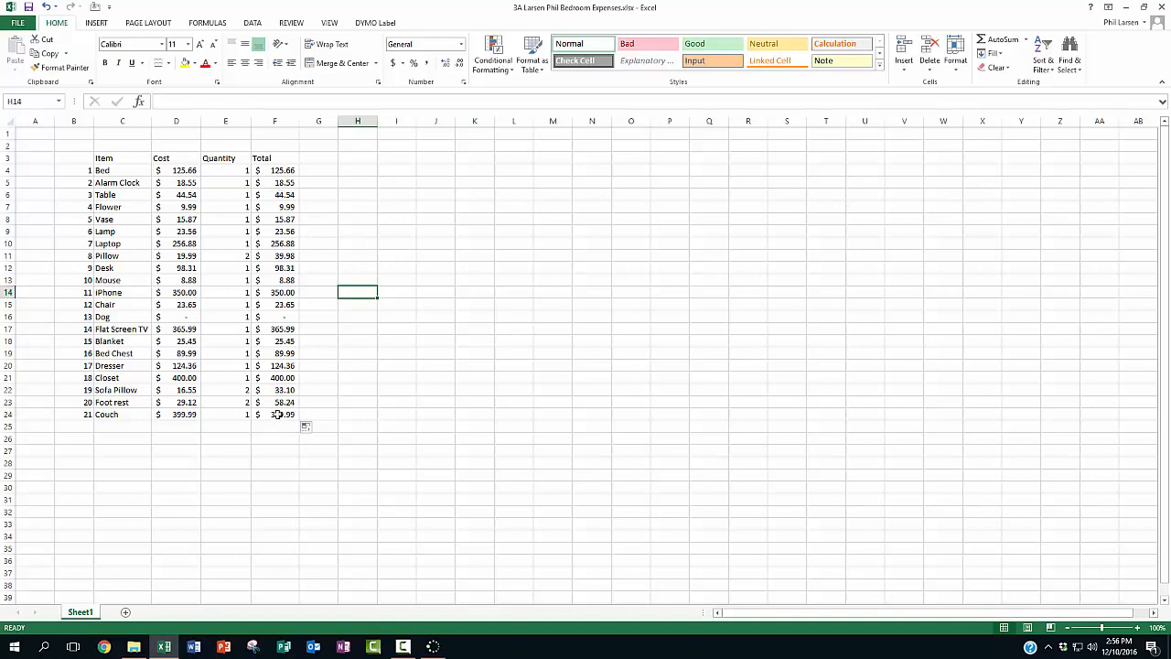
click(344, 397)
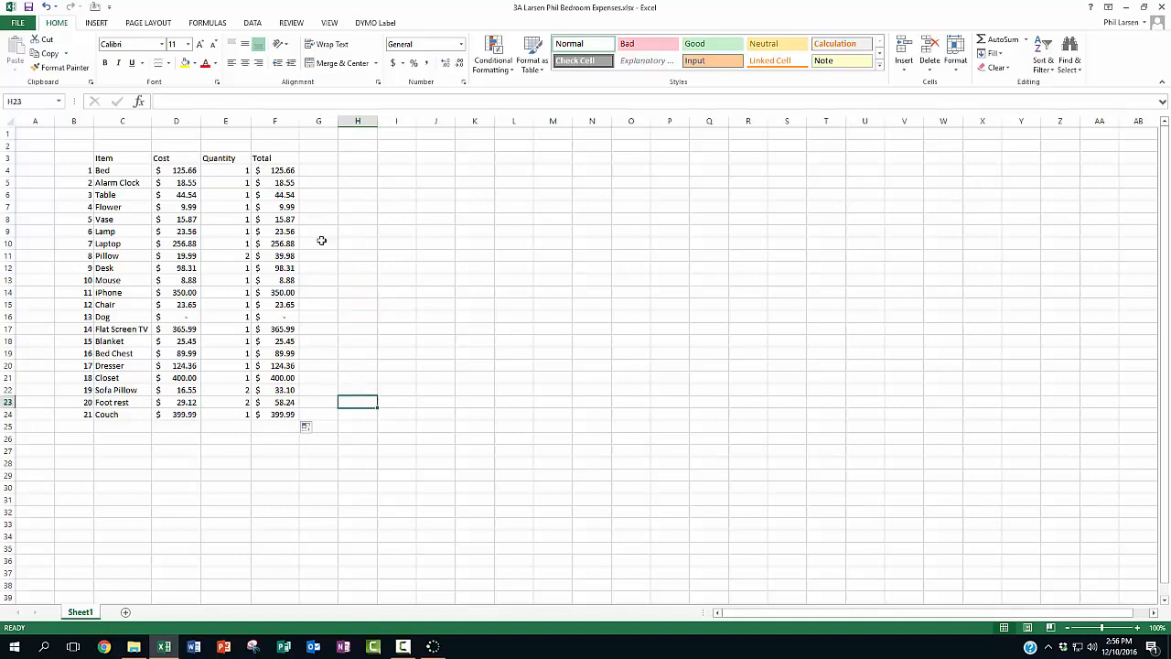
click(280, 170)
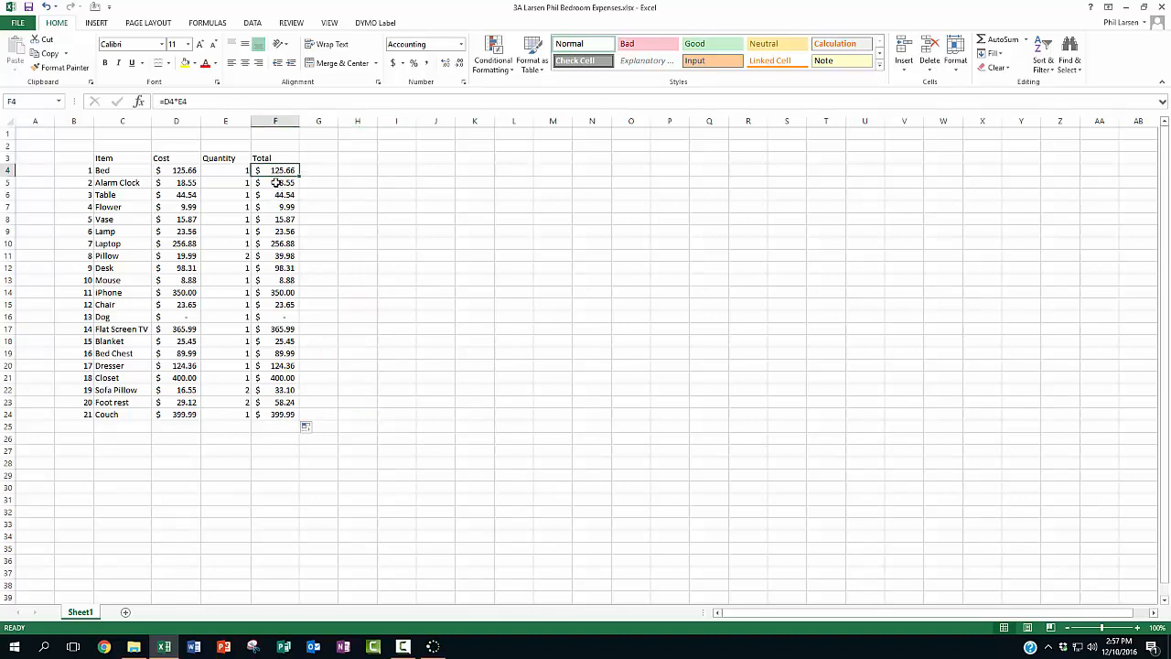
drag(275, 182, 289, 418)
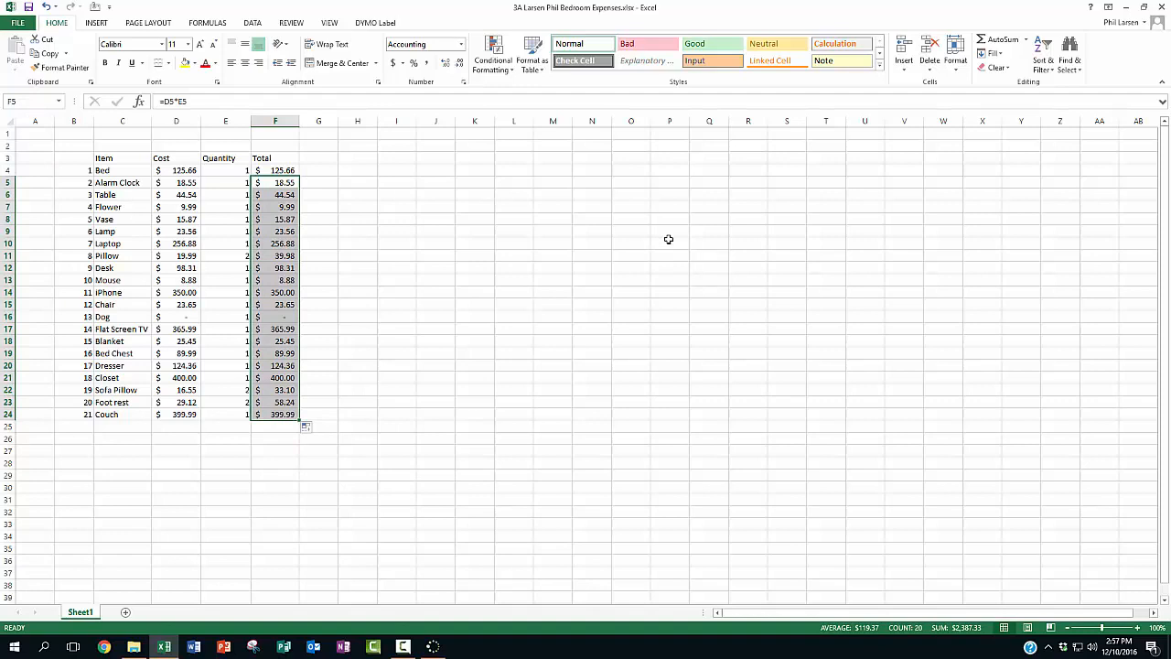
key(Delete)
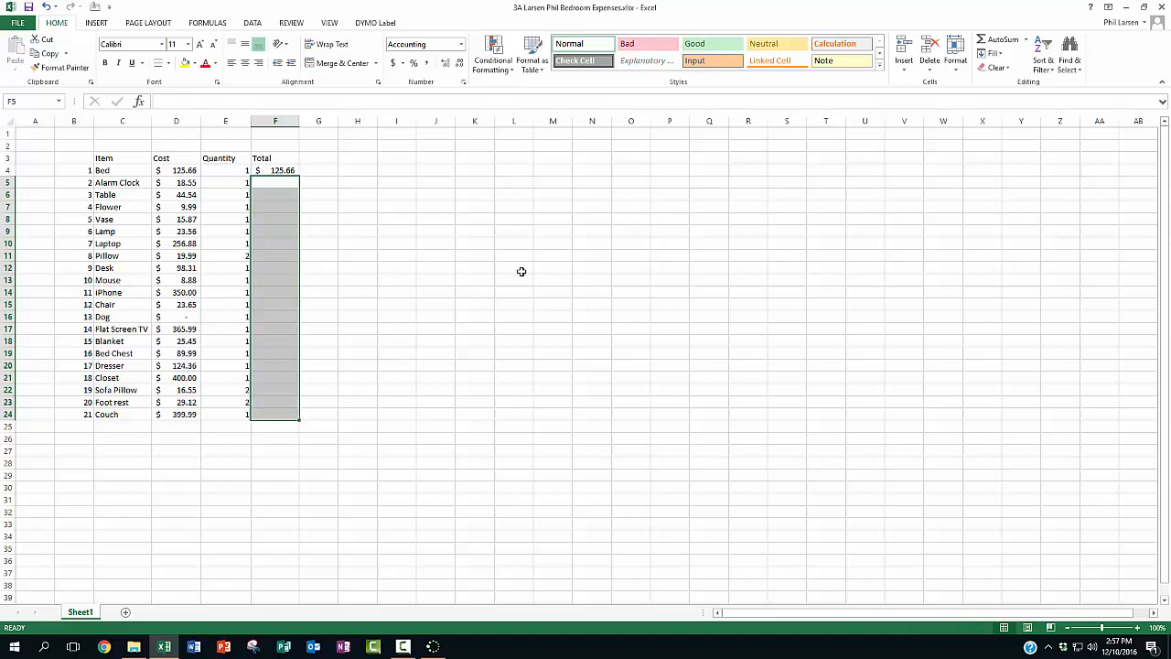
click(328, 243)
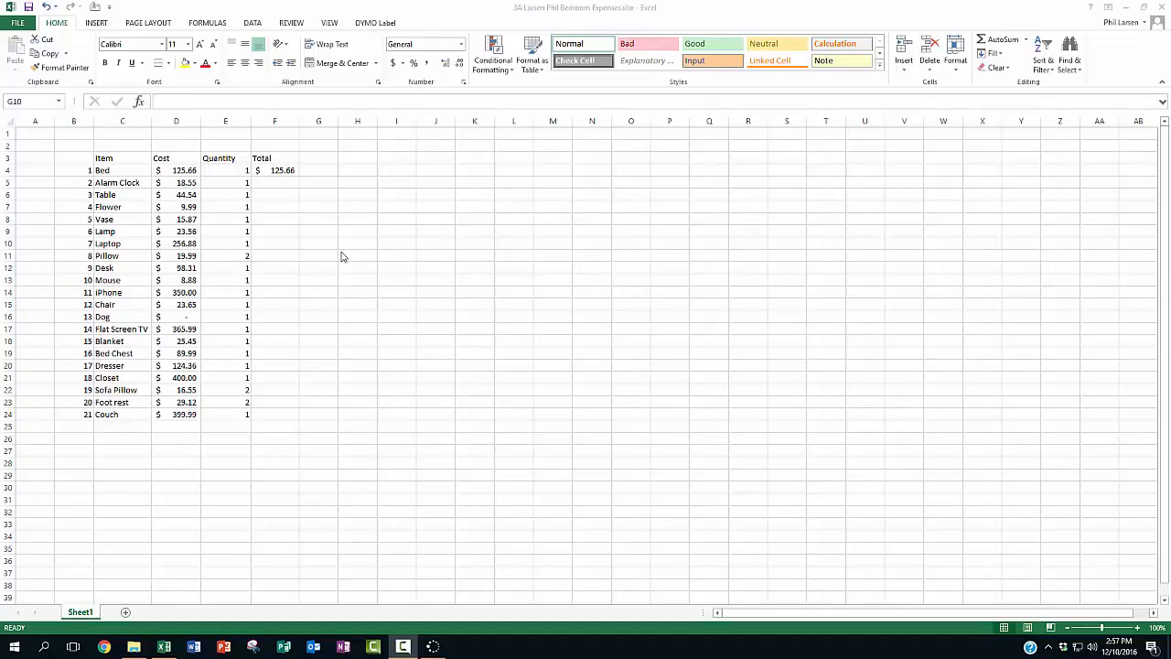
Step: Enter the formula =D5*E5 in F5 to multiply the Alarm Clock's cost by its quantity
click(265, 183)
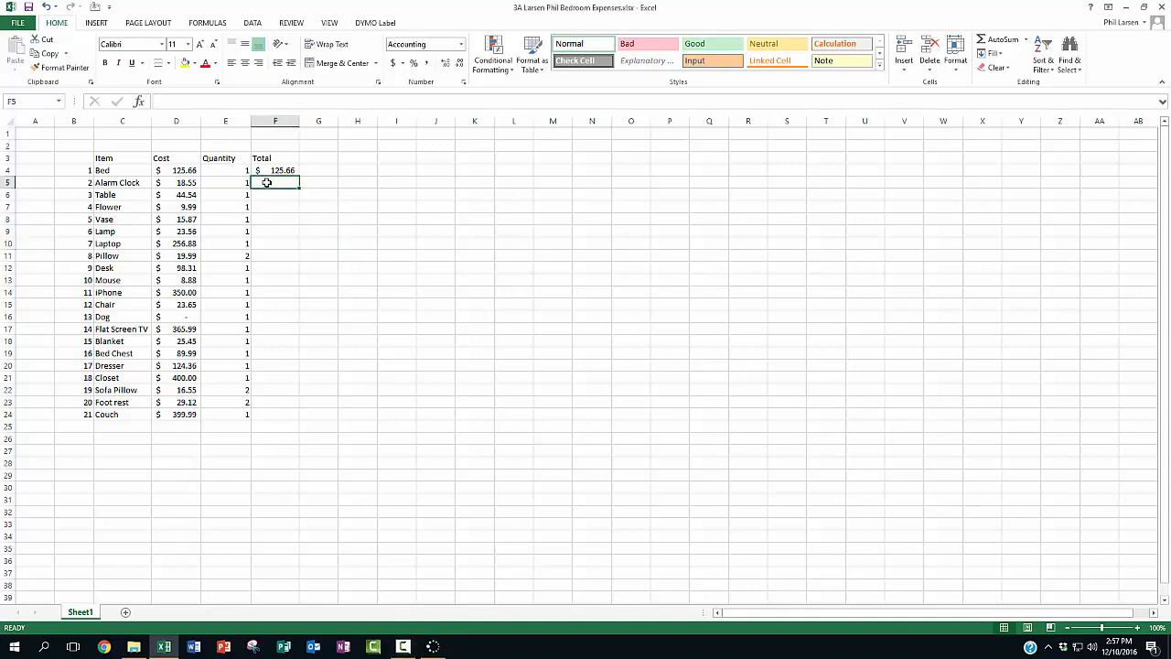
drag(85, 170, 73, 401)
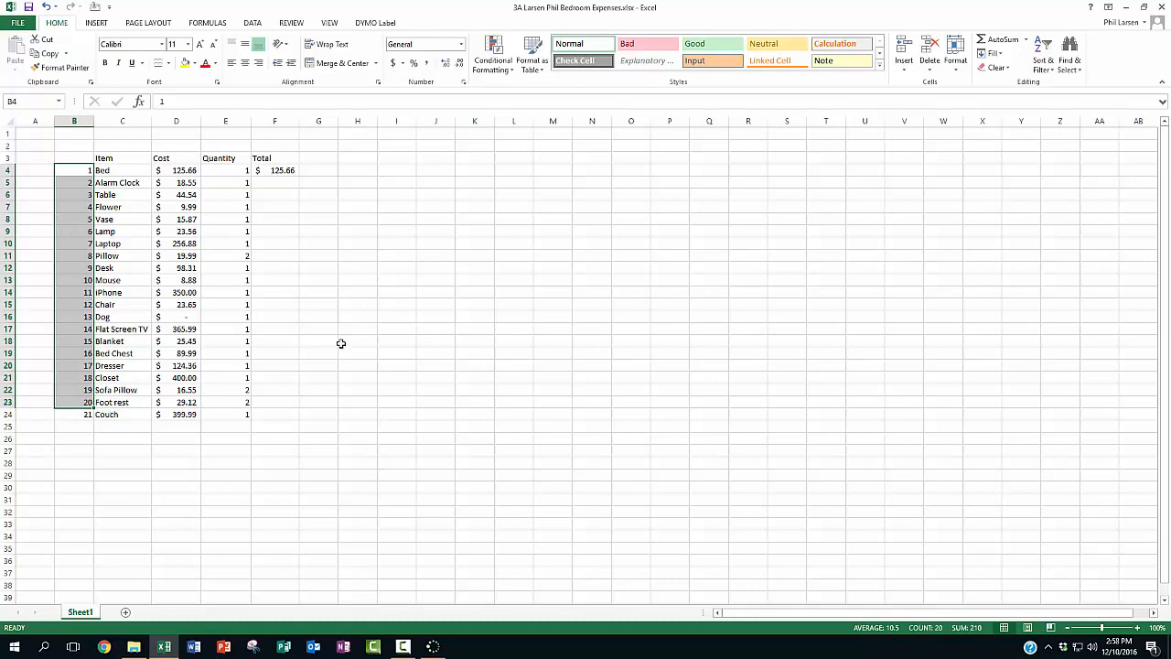
drag(272, 170, 283, 413)
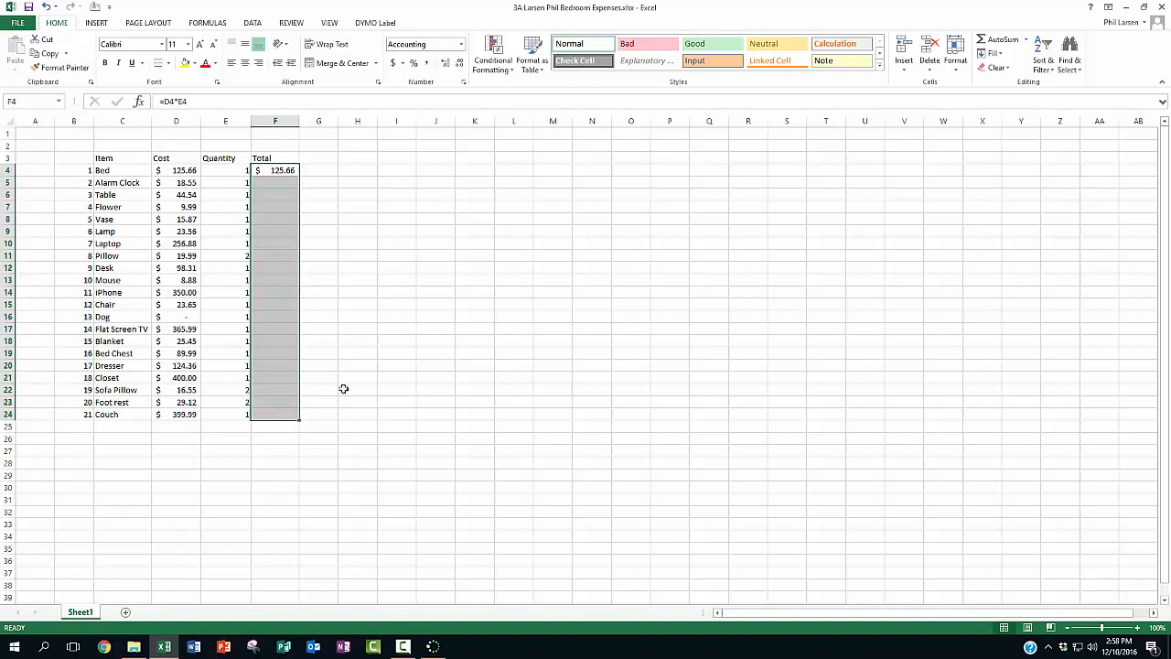
click(274, 181)
text(=)
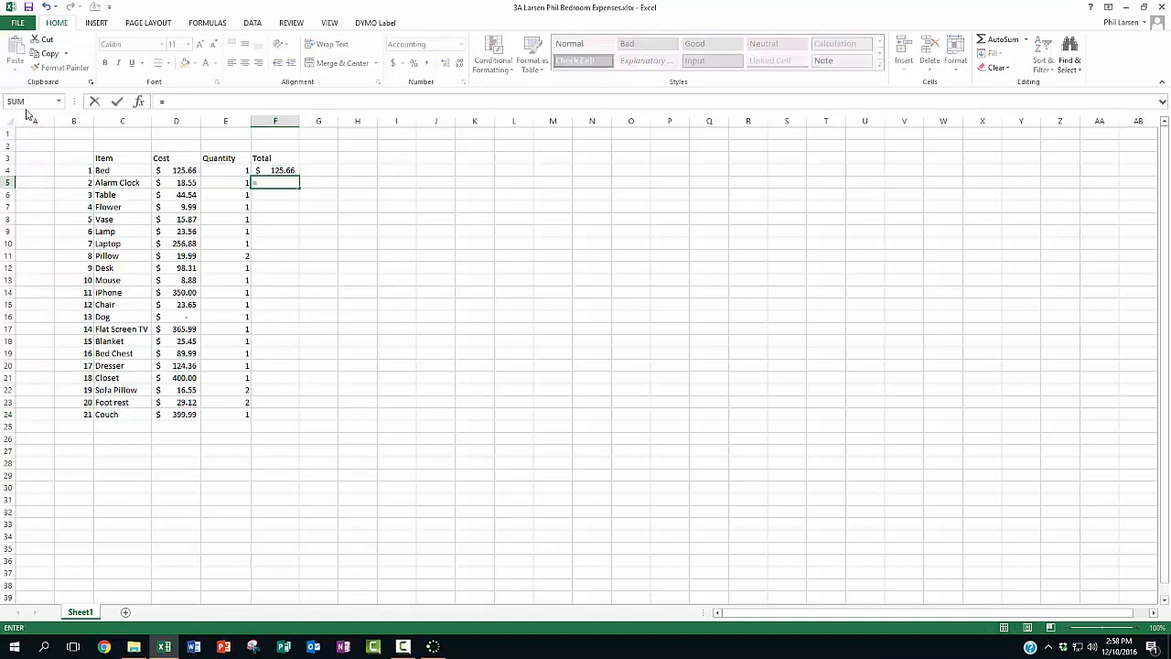
click(177, 181)
text(*)
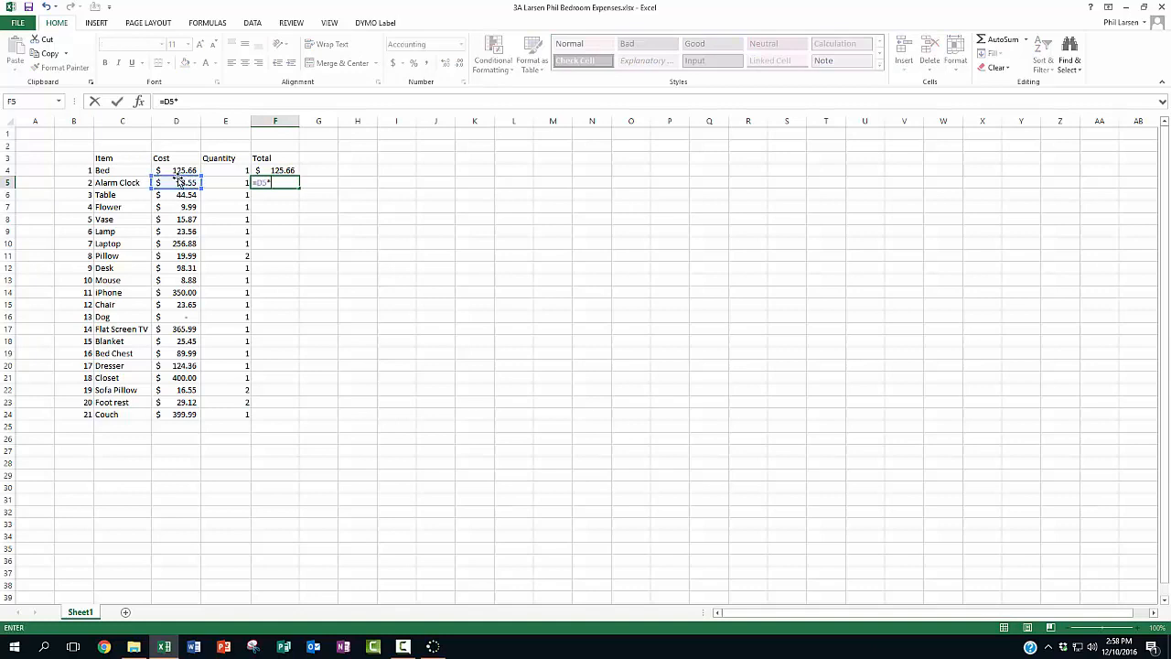
click(227, 181)
key(Return)
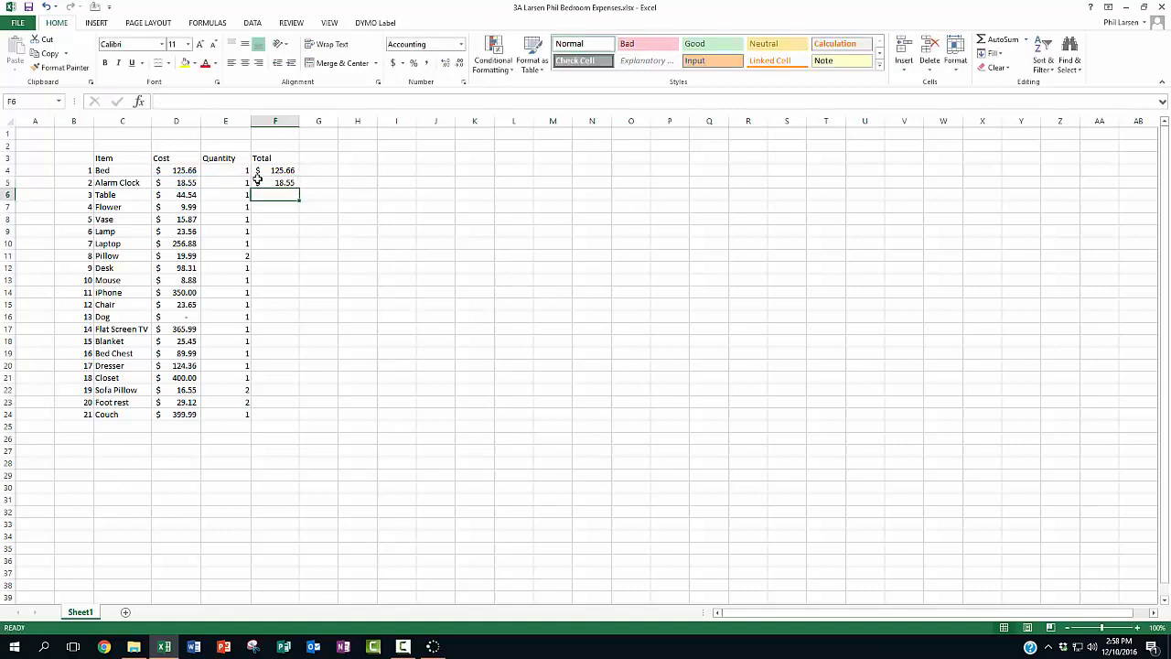
Step: Clear the Alarm Clock's total in F5 and fill the Bed's total formula from F4 down through F24
click(259, 180)
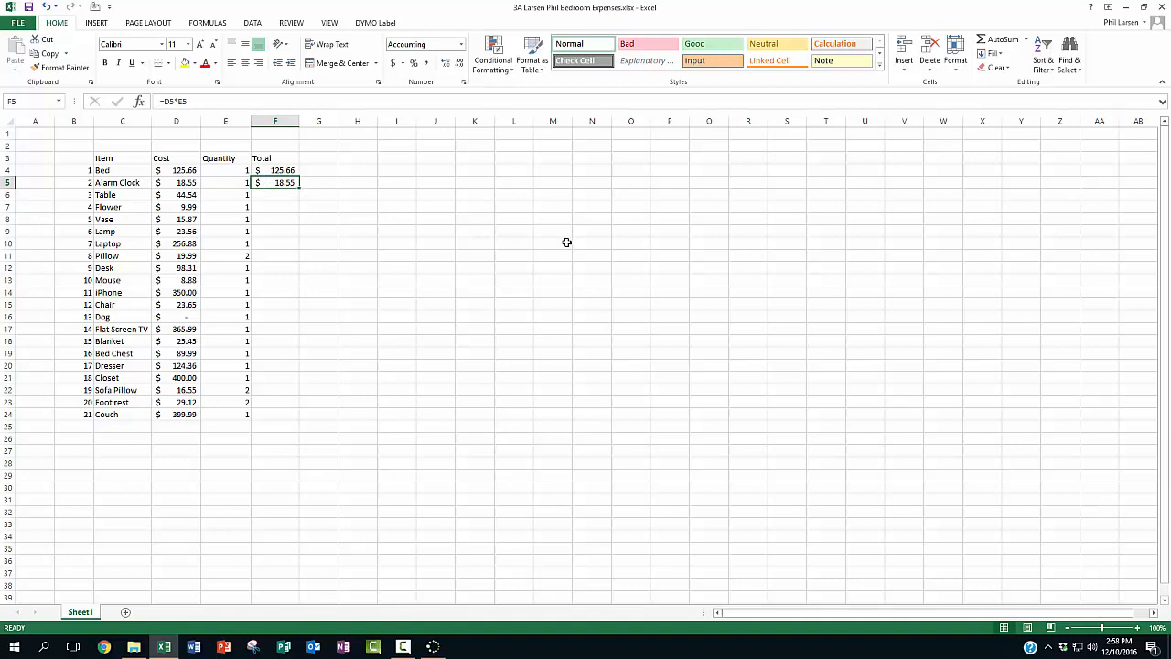
key(Delete)
click(364, 255)
click(278, 170)
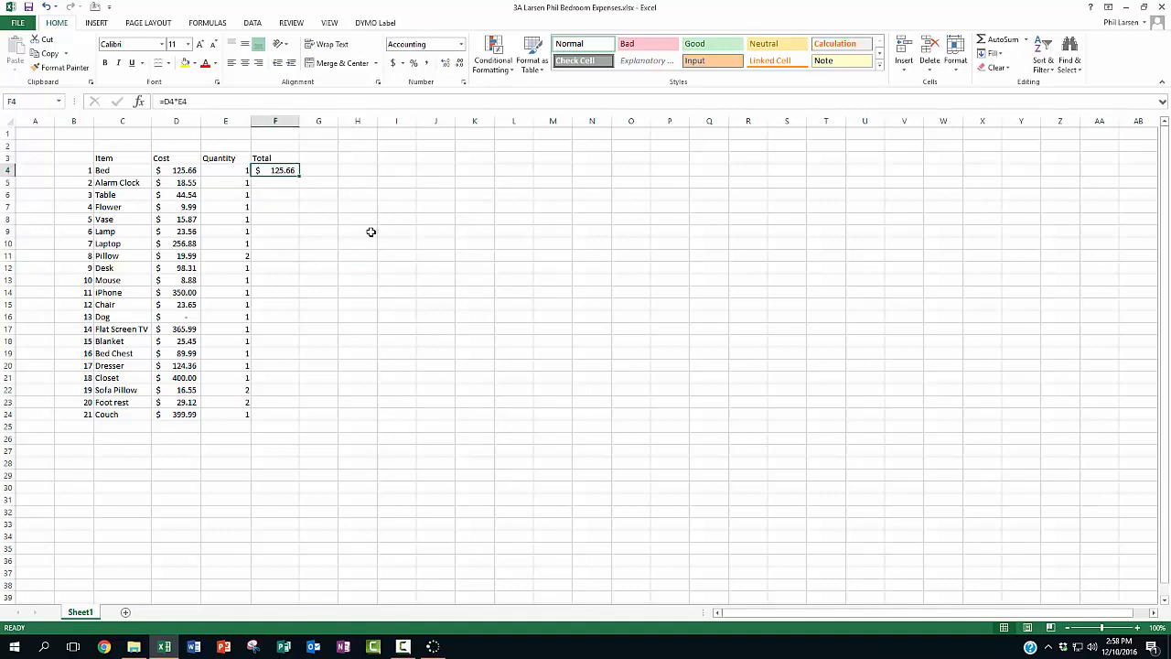
drag(301, 173, 284, 417)
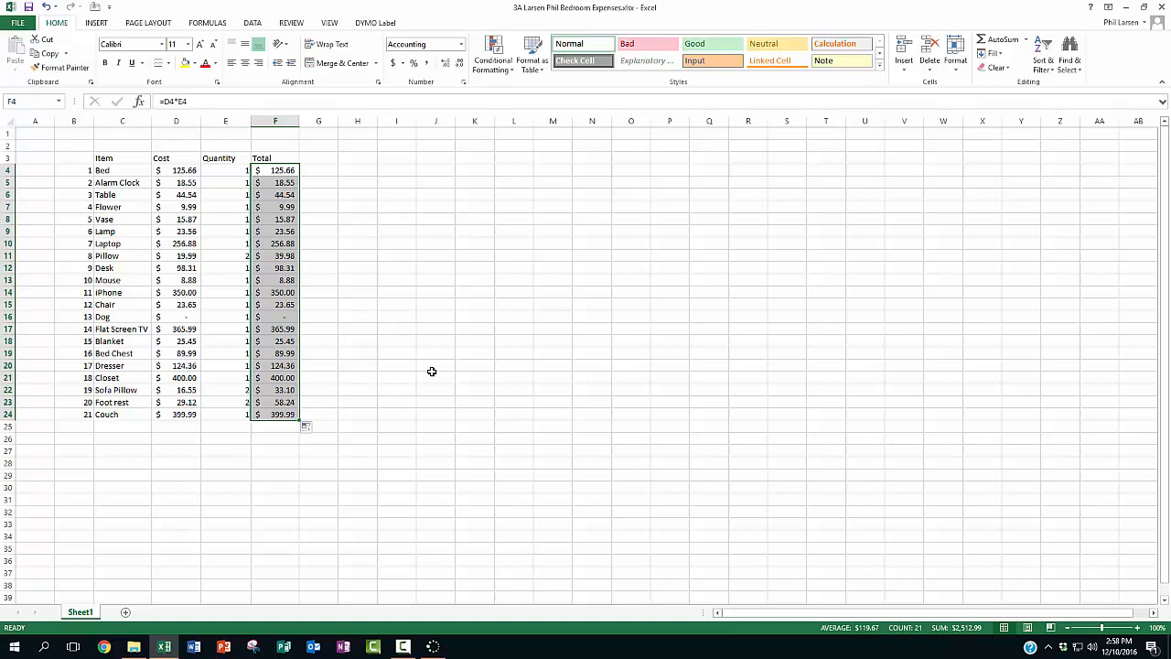
Step: Examine the Pillow's total formula in F11 and the cost and quantity cells it refers to
click(282, 257)
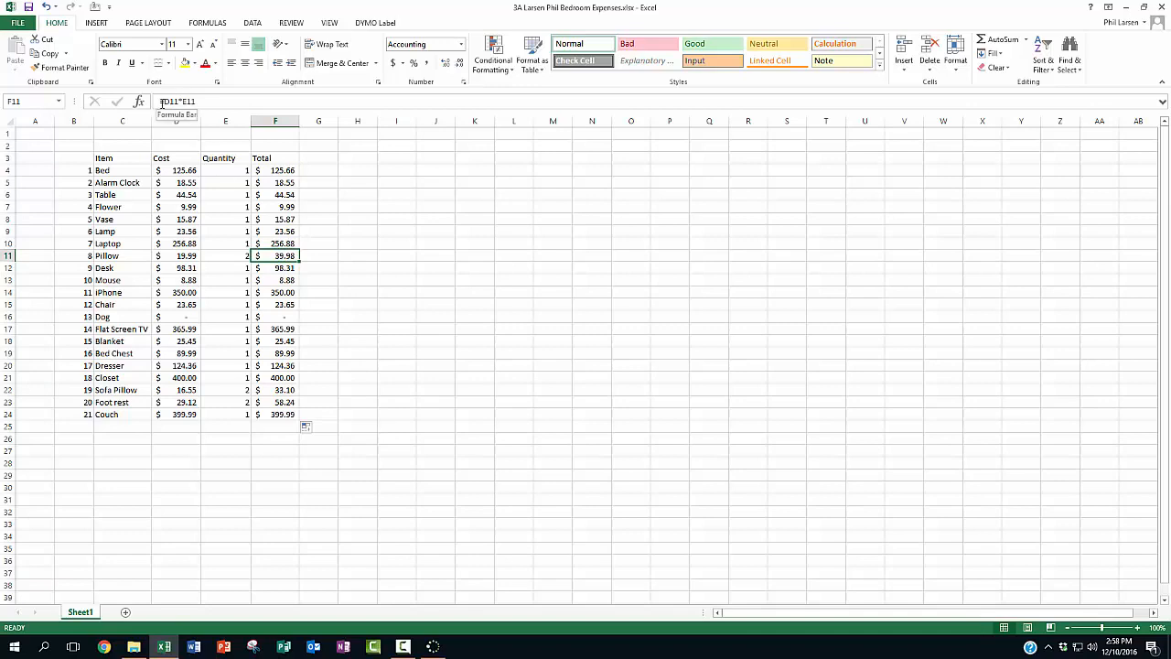
double_click(286, 255)
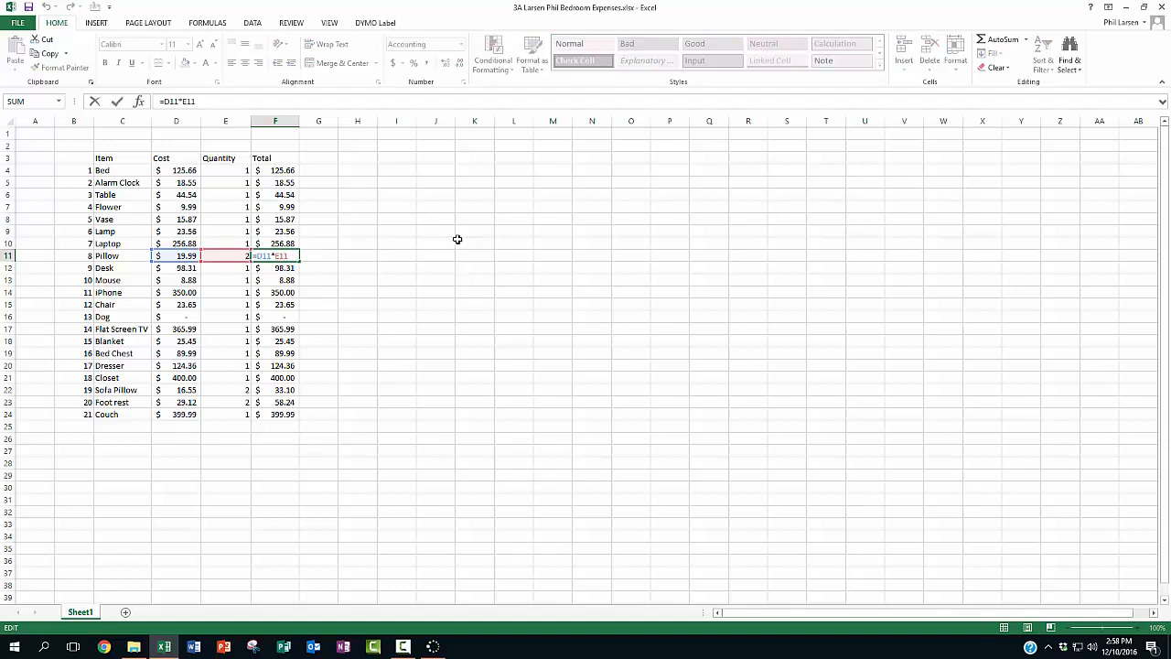
key(Return)
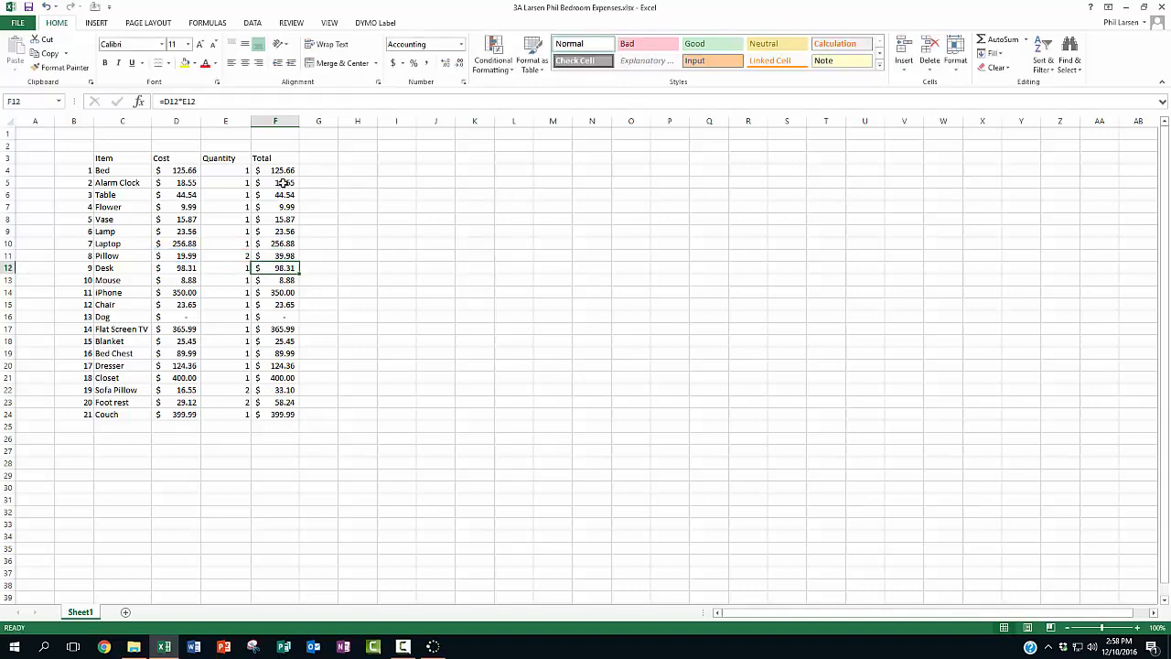
Step: Clear the totals in F5:F24 and refill them by extending the Bed's formula from F4 down to the Couch row
drag(284, 183, 274, 415)
key(Delete)
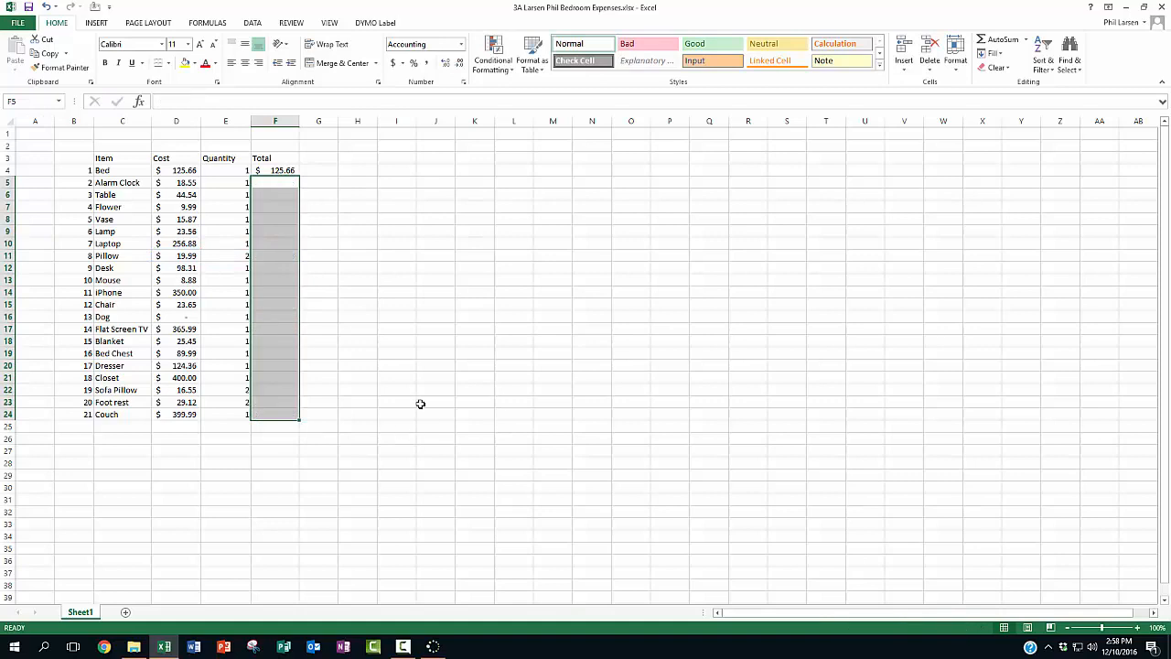
click(261, 171)
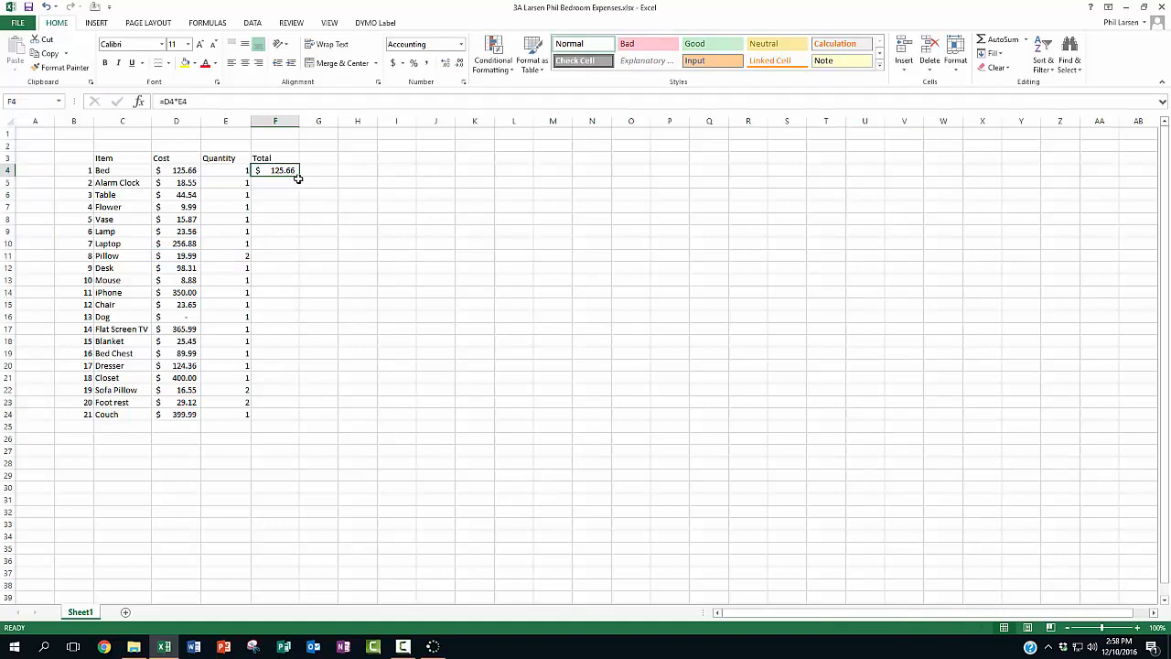
drag(272, 183, 269, 412)
click(344, 364)
click(280, 174)
drag(298, 176, 302, 420)
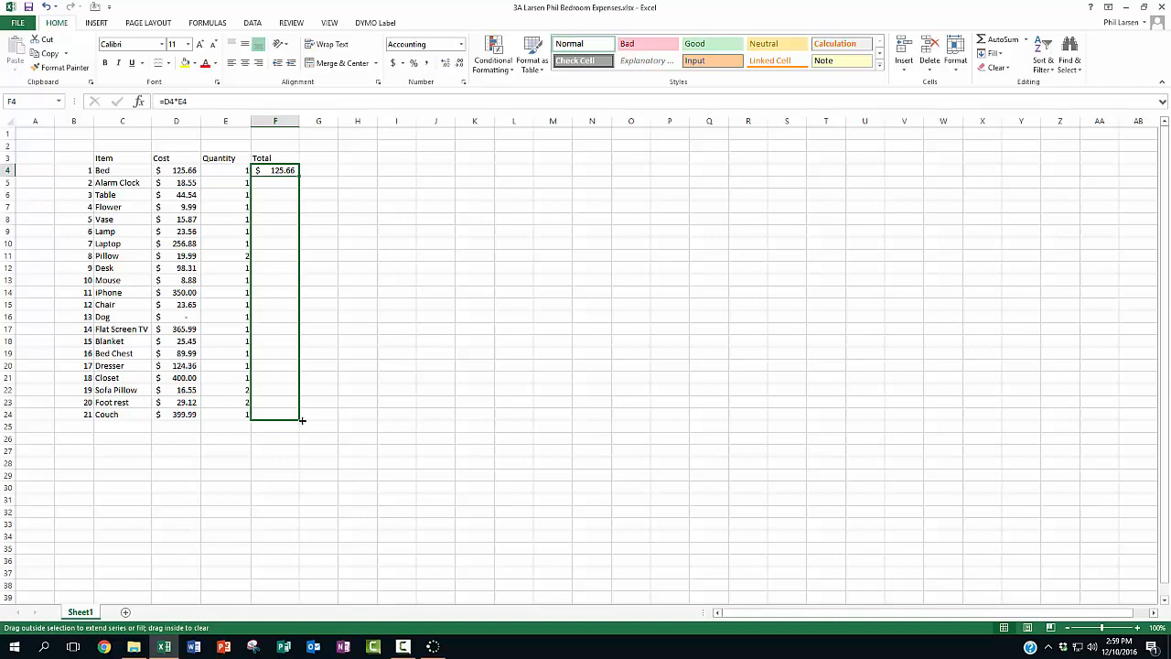
drag(302, 420, 302, 420)
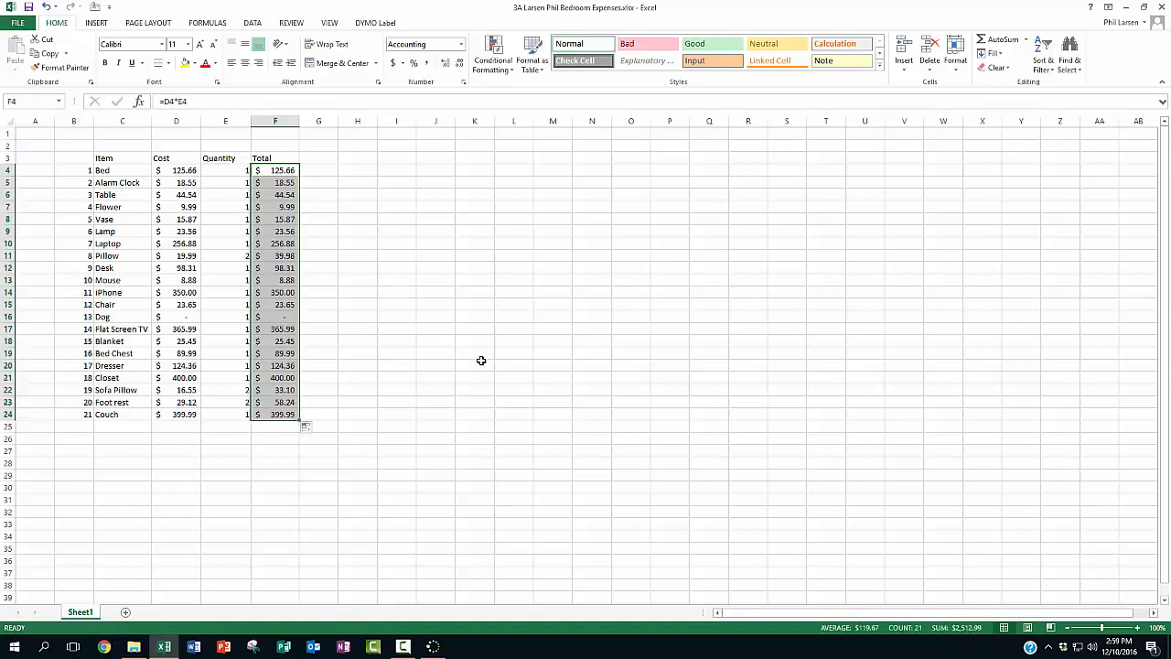
Step: Clear all totals in F4:F24 and enter the plain value 125.66 as the Bed's total in F4
key(Delete)
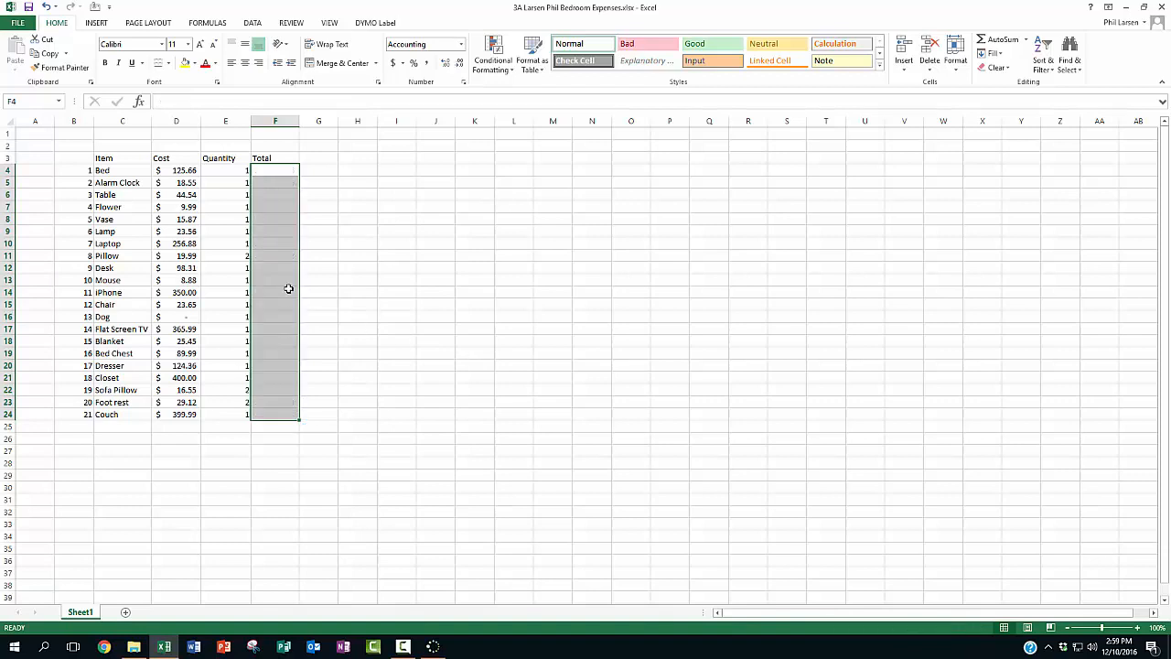
drag(344, 277, 343, 271)
click(279, 170)
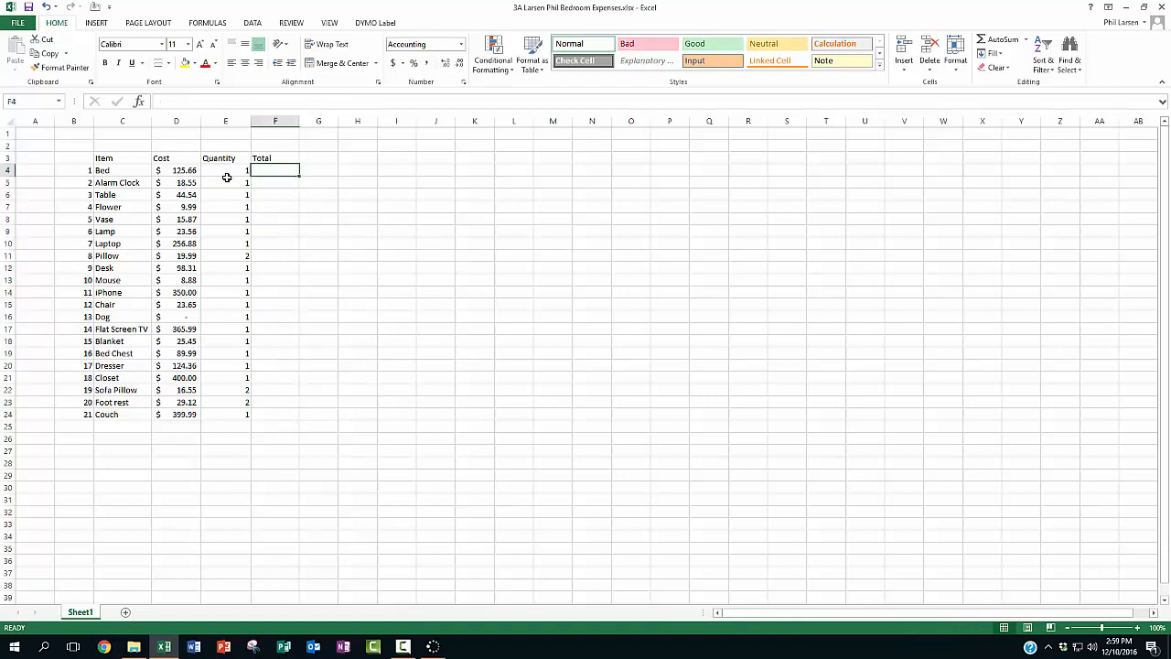
click(180, 169)
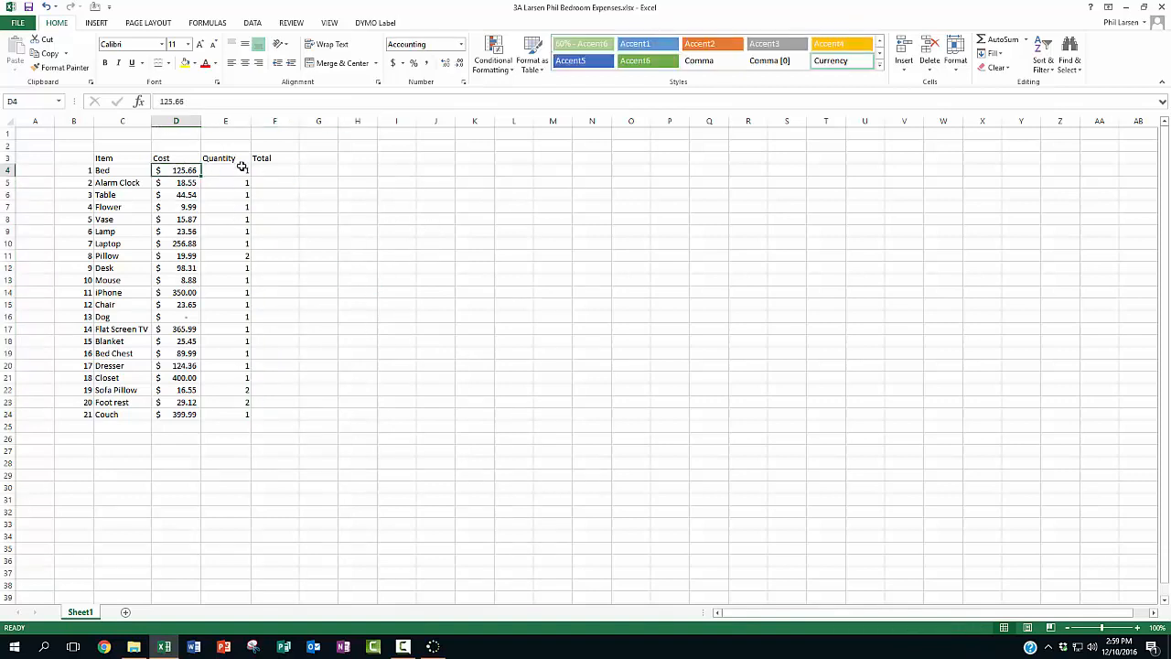
click(239, 168)
click(270, 172)
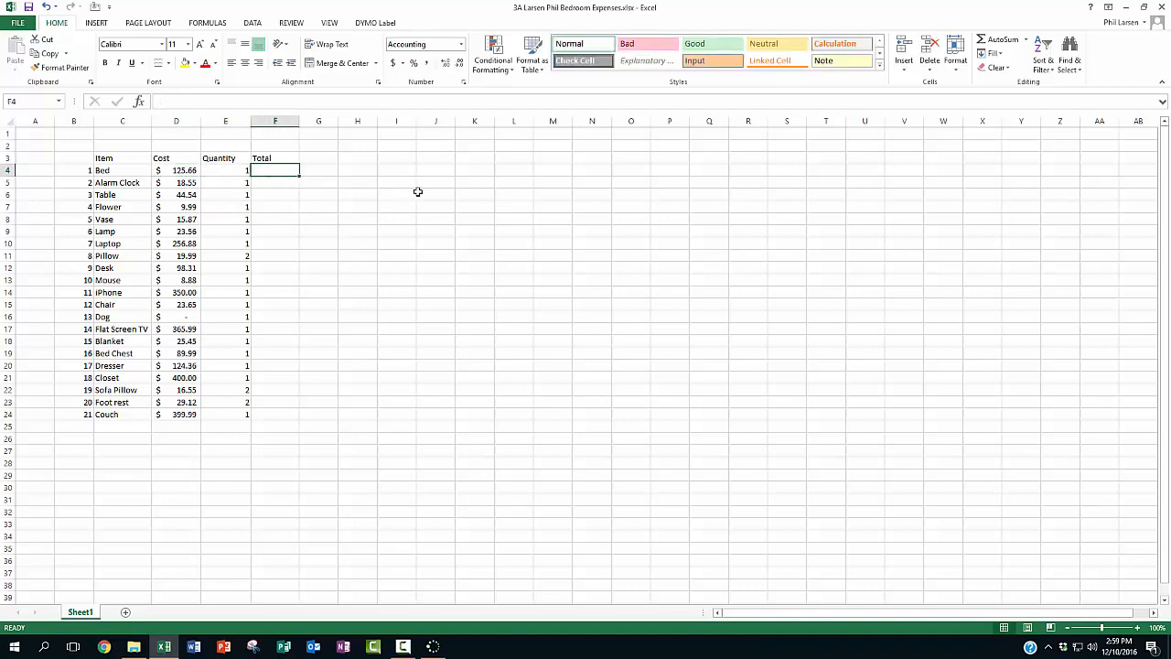
text(125.)
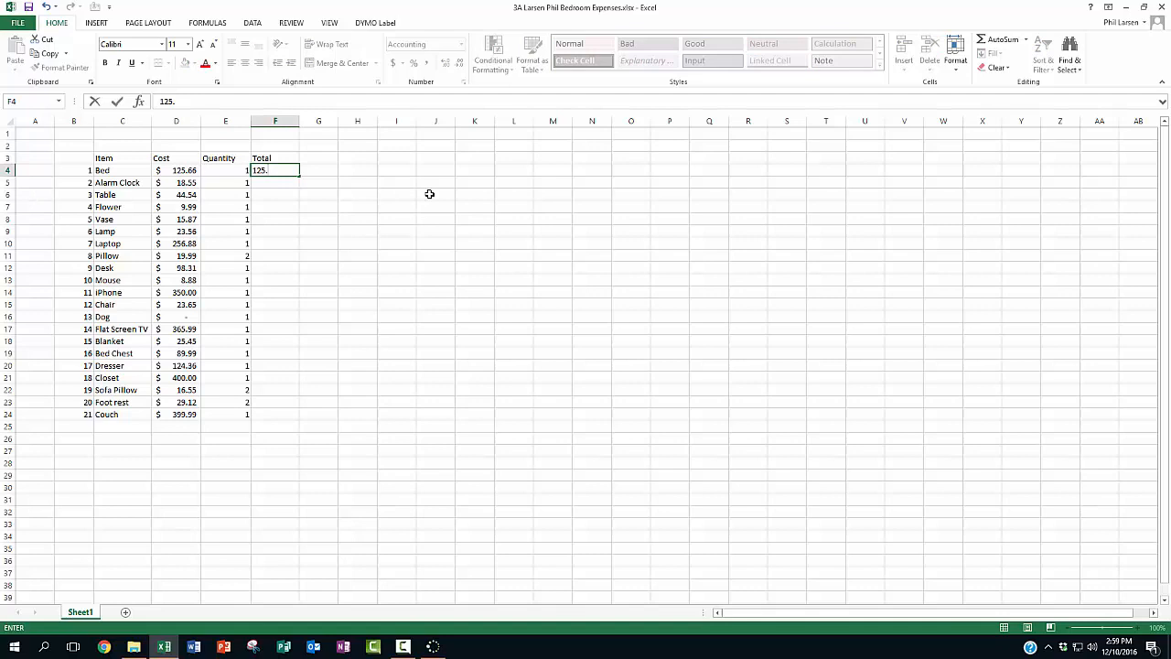
text(66)
key(Return)
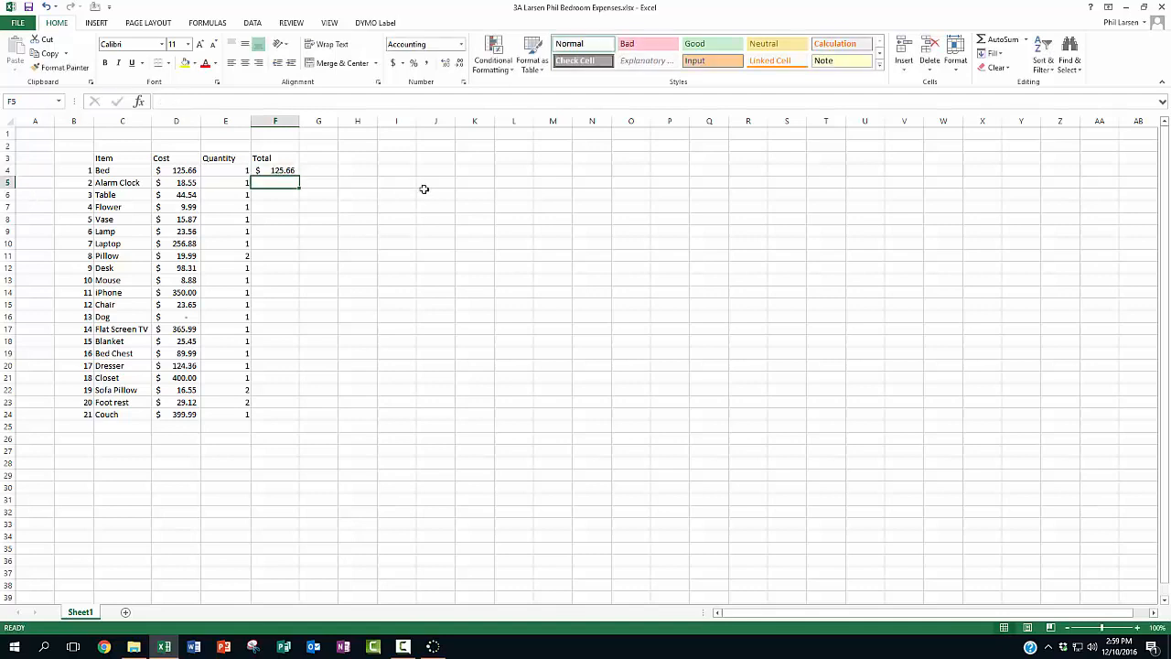
Step: Try filling the fixed value 125.66 from F4 down through F24, and clear the whole range F4:F24
click(283, 170)
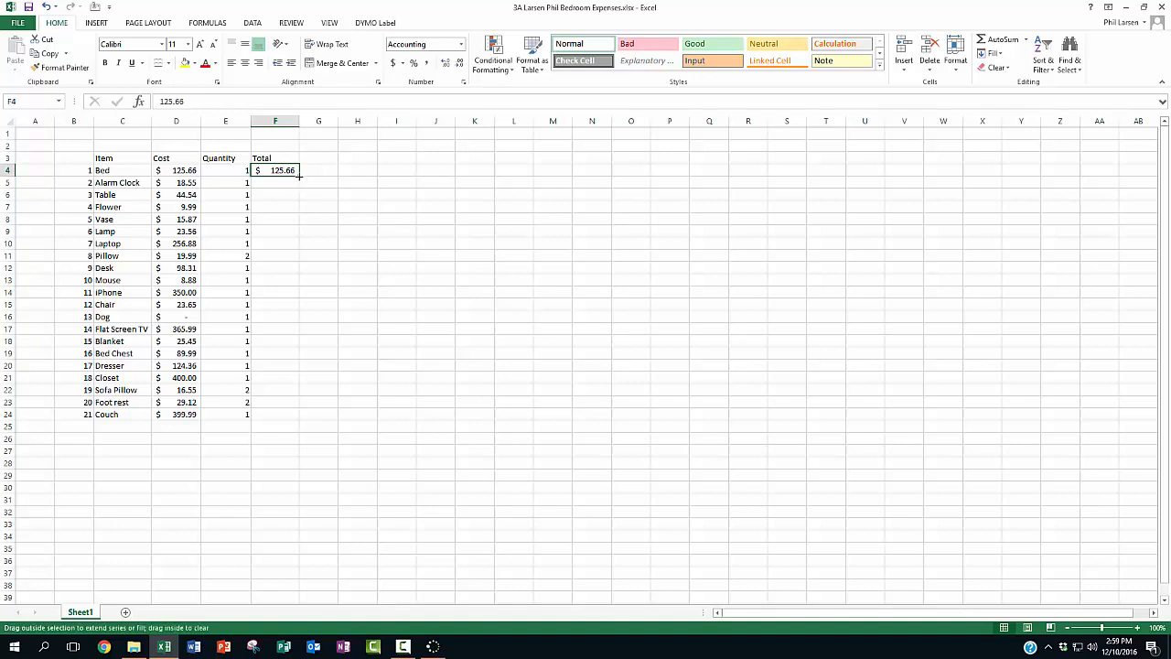
drag(298, 176, 324, 409)
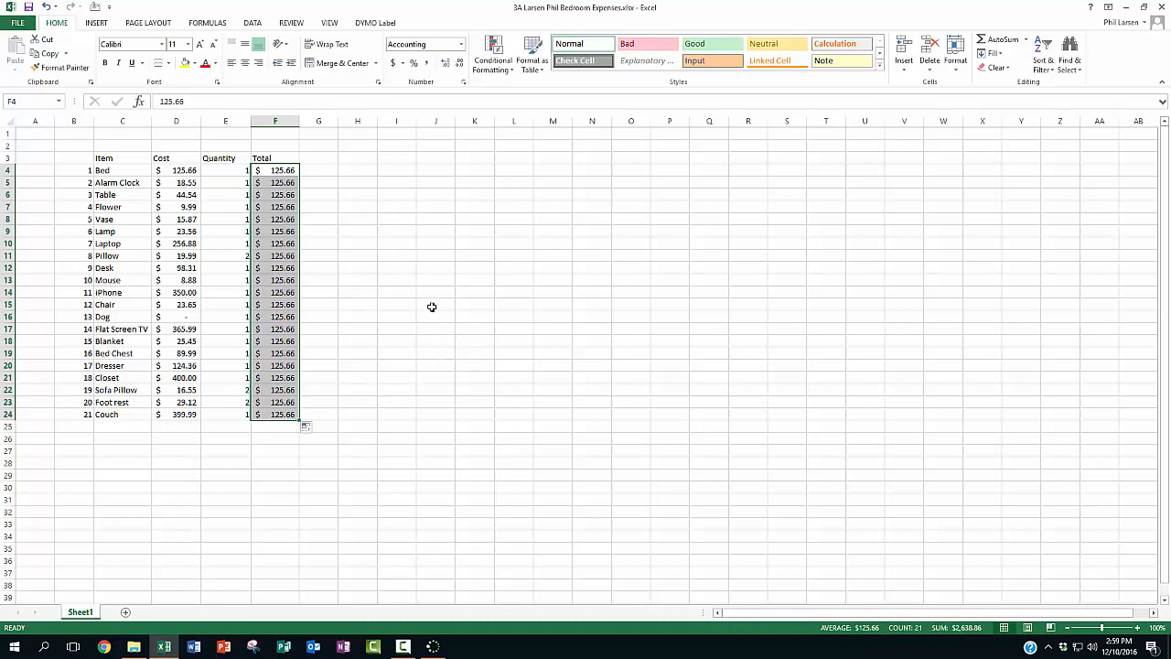
key(Delete)
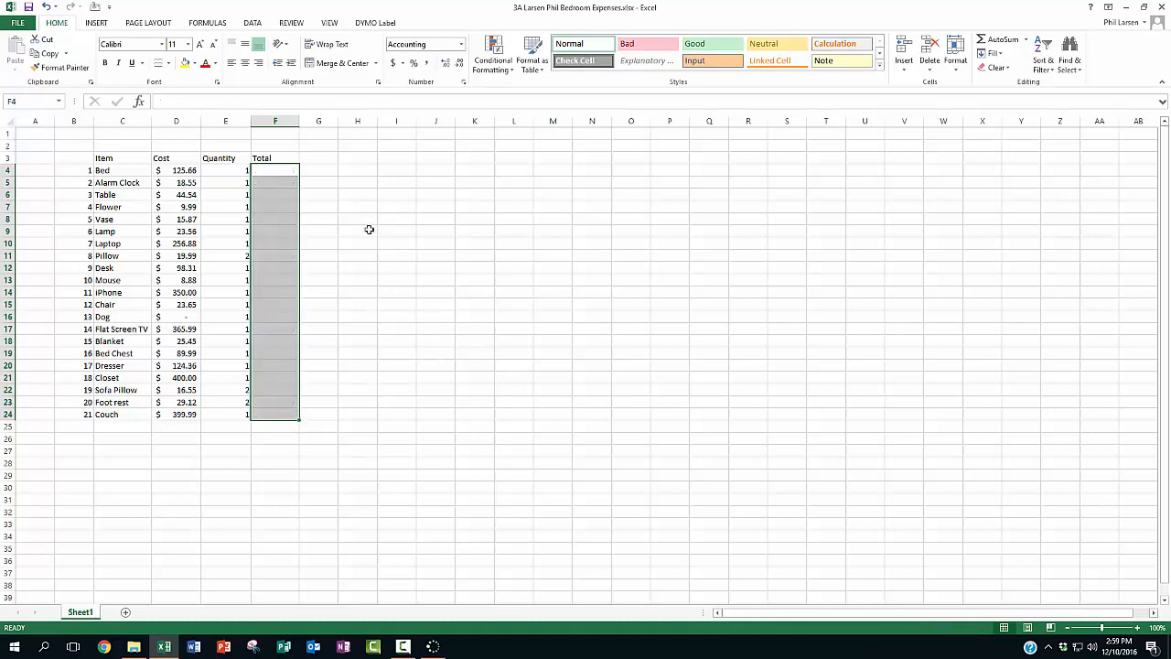
Step: Enter the formula =D4*E4 for the Bed's total in F4 and fill it down through the Couch's total in F24
click(267, 171)
text(=)
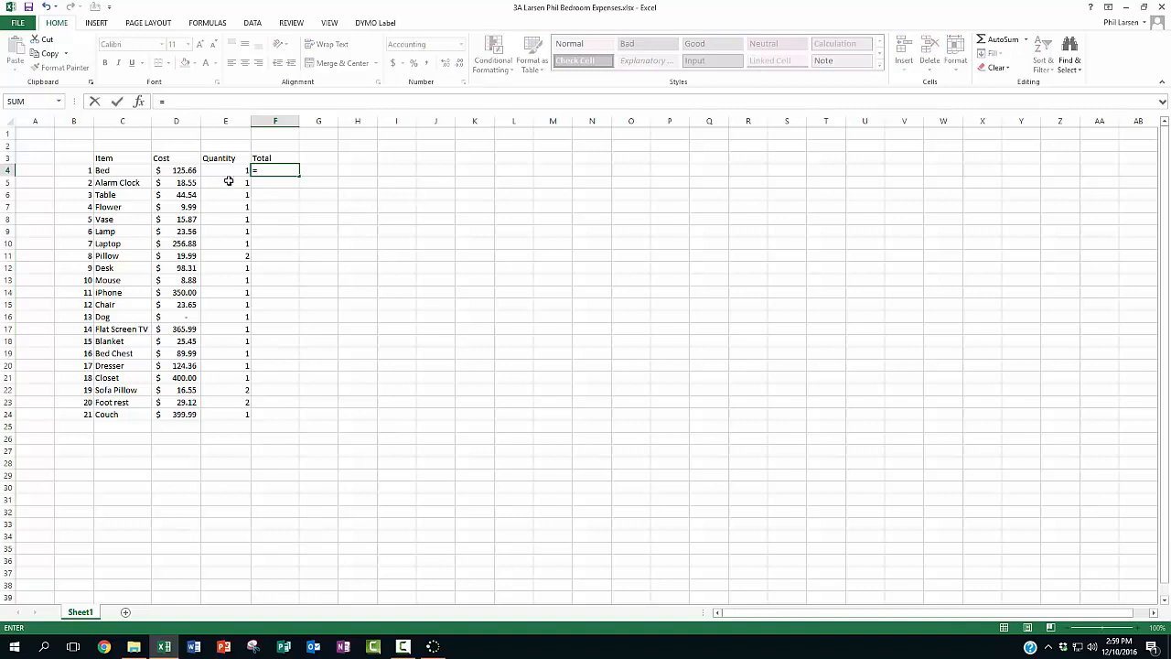
click(182, 171)
text(*)
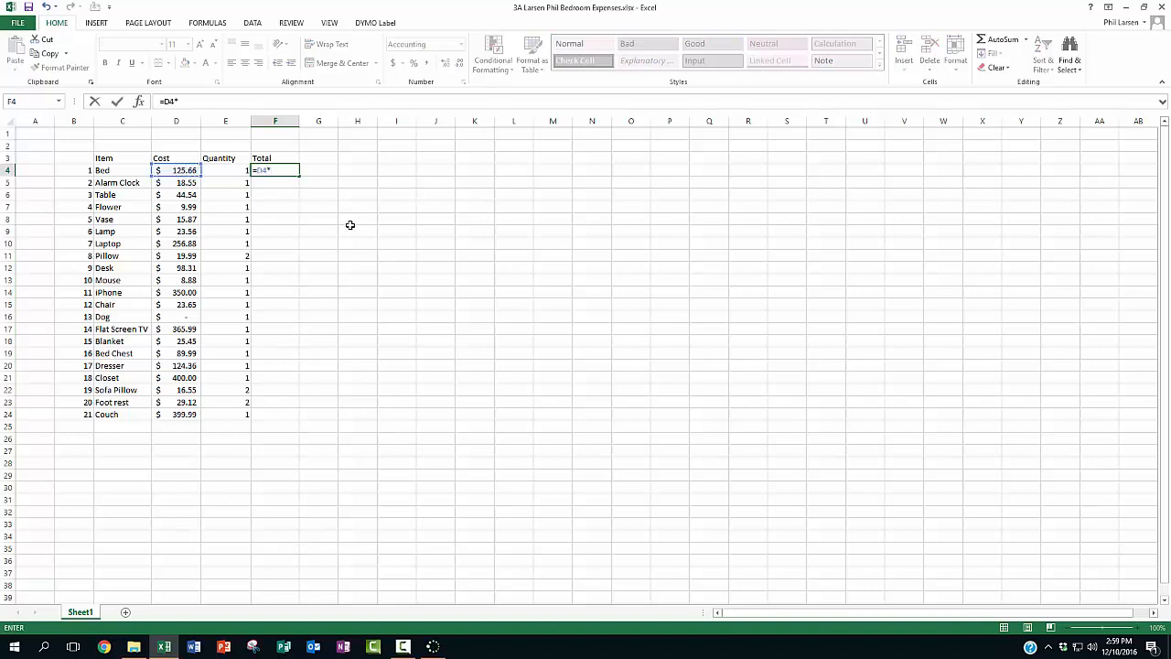
click(234, 170)
key(Return)
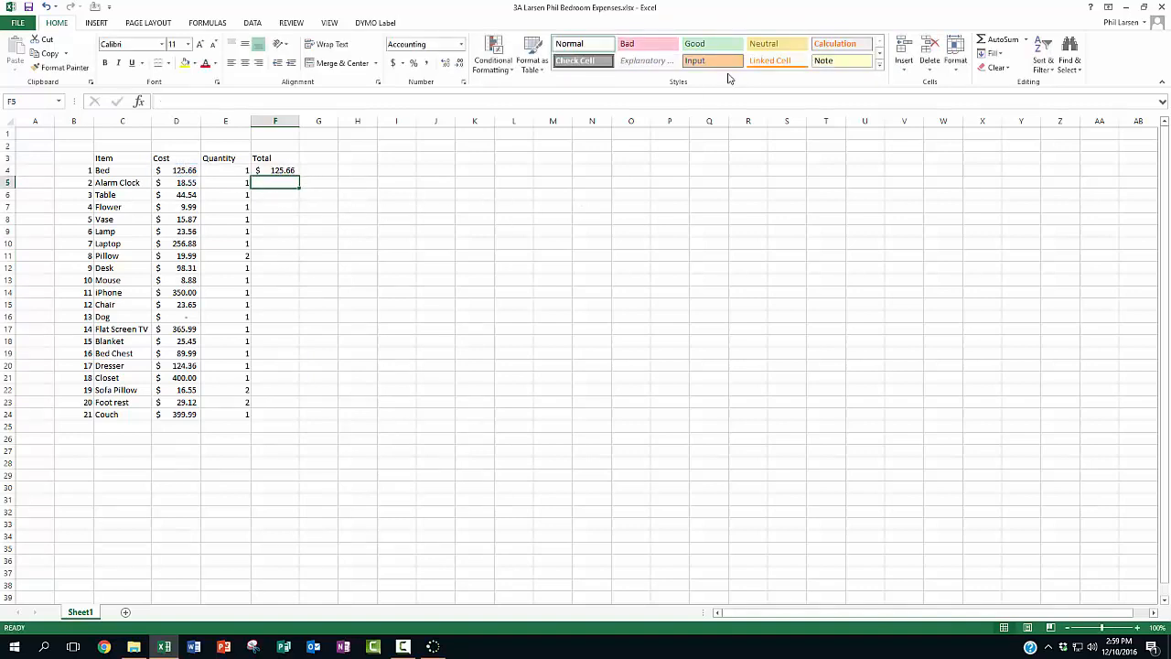
click(268, 171)
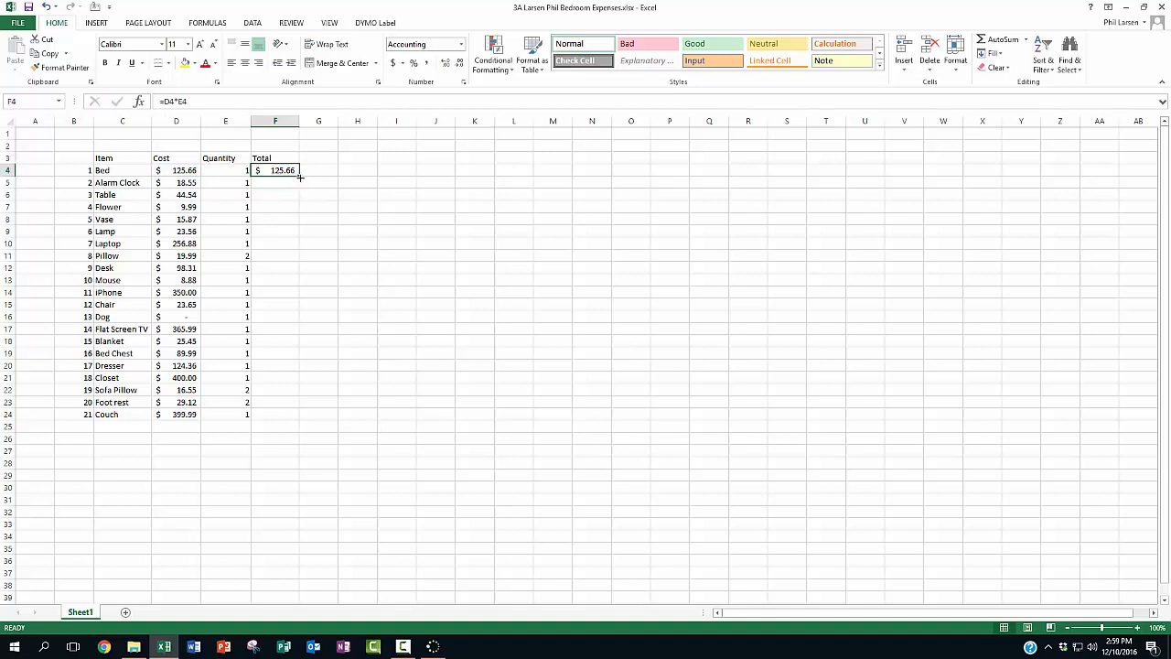
drag(299, 176, 304, 423)
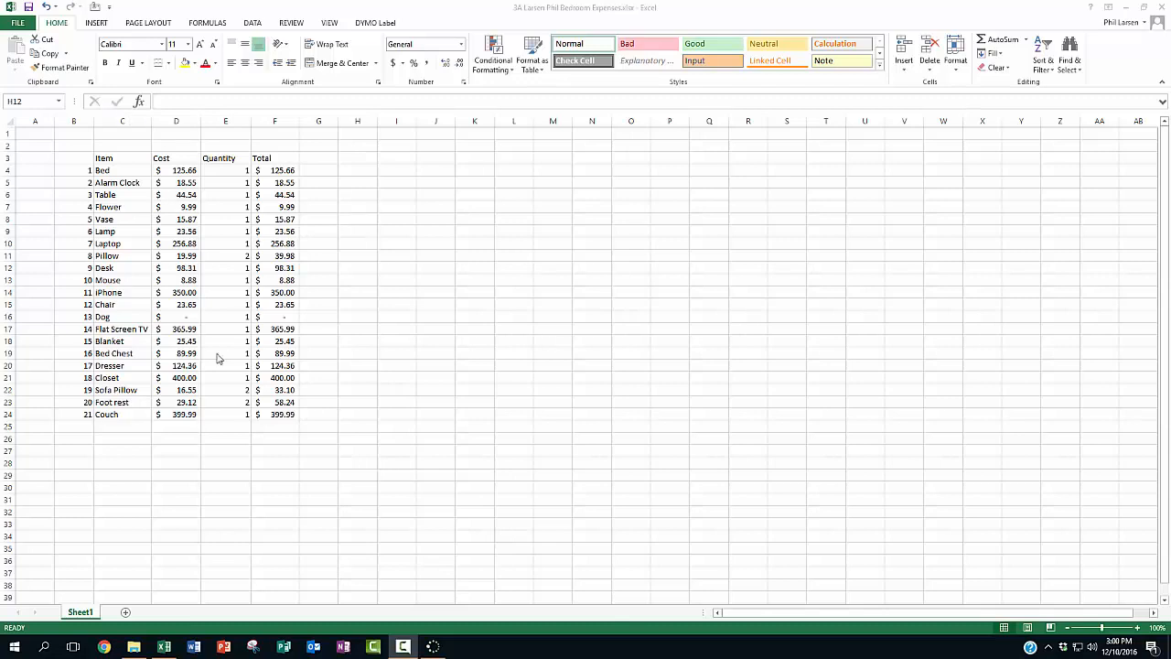
Step: Enter the label GRAND TOTAL in E26, below the Quantity column
click(229, 439)
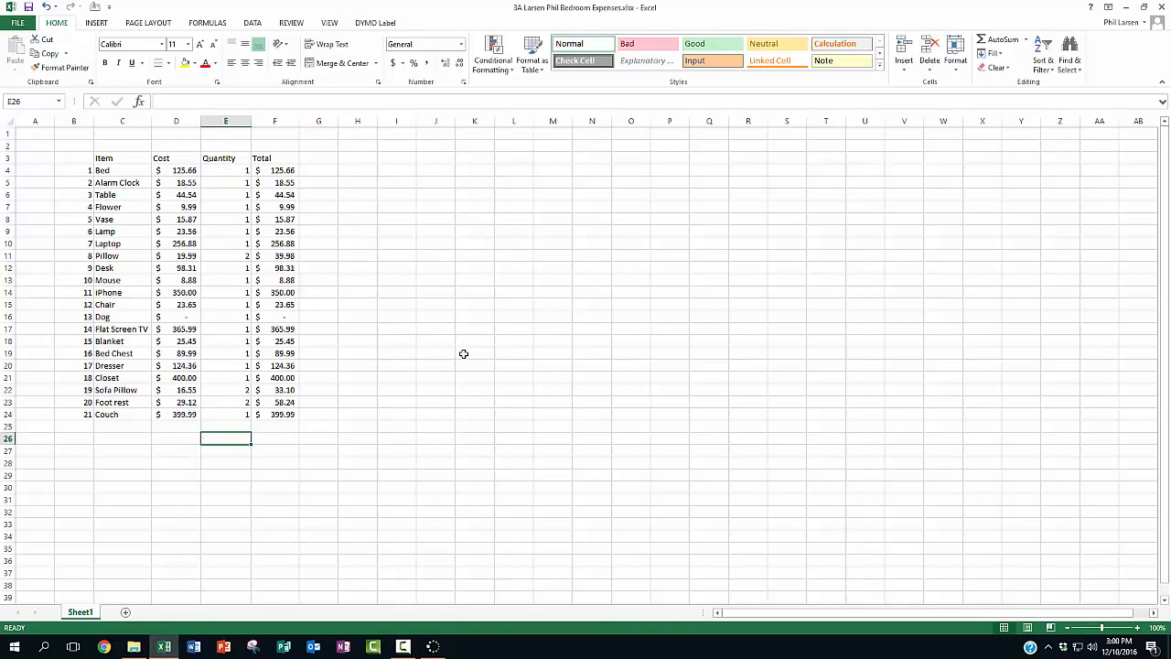
text(GR)
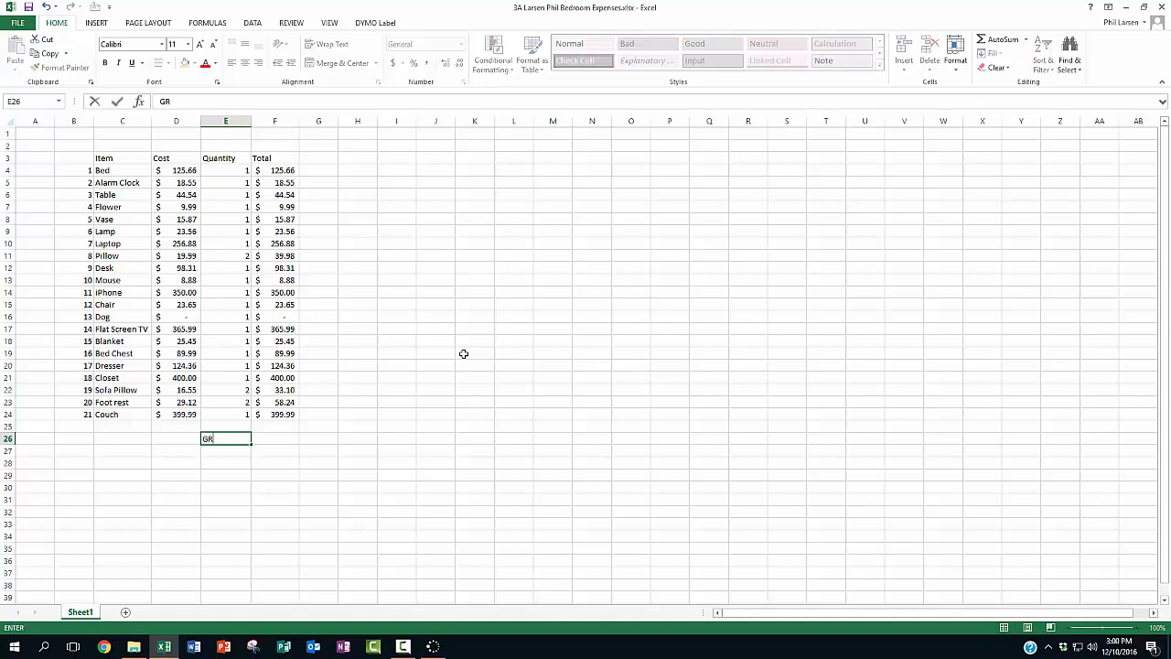
text(AND TOTAL)
key(Return)
Step: Set the GRAND TOTAL label's font size to 16 and widen column E to fit it
click(240, 440)
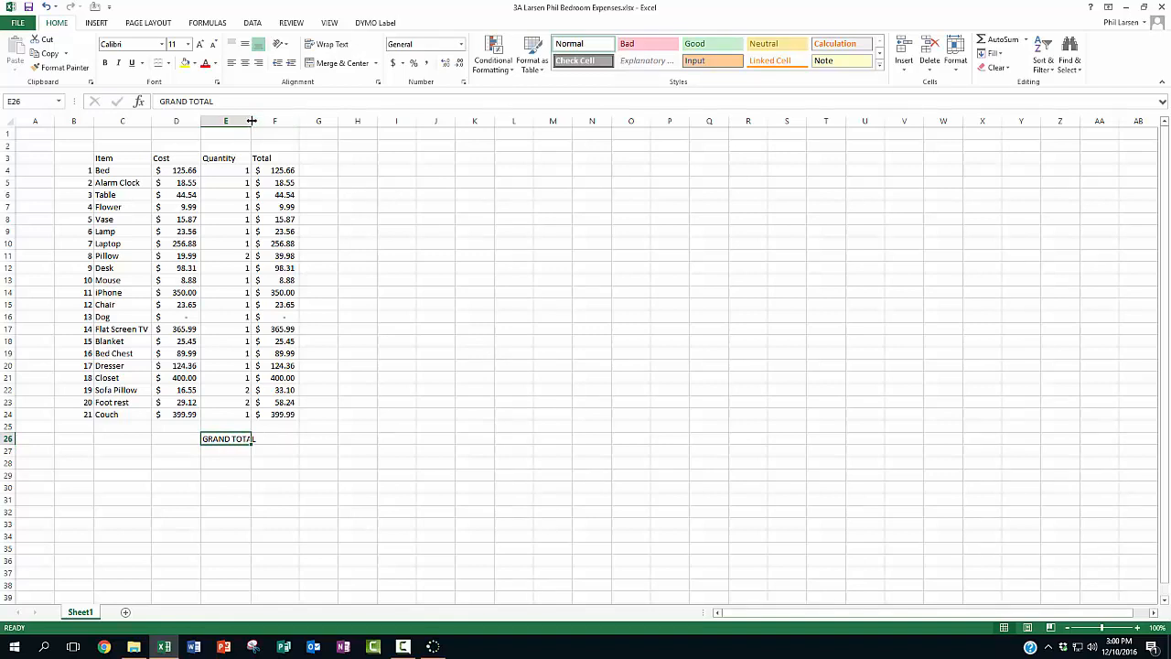
drag(252, 120, 270, 123)
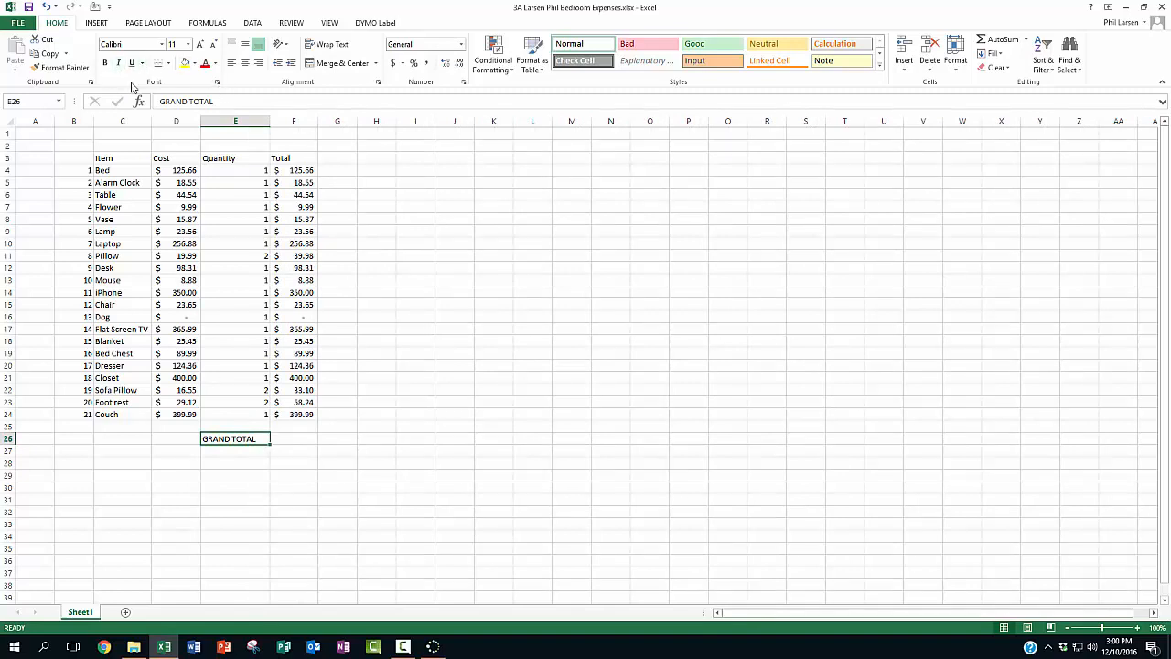
click(187, 44)
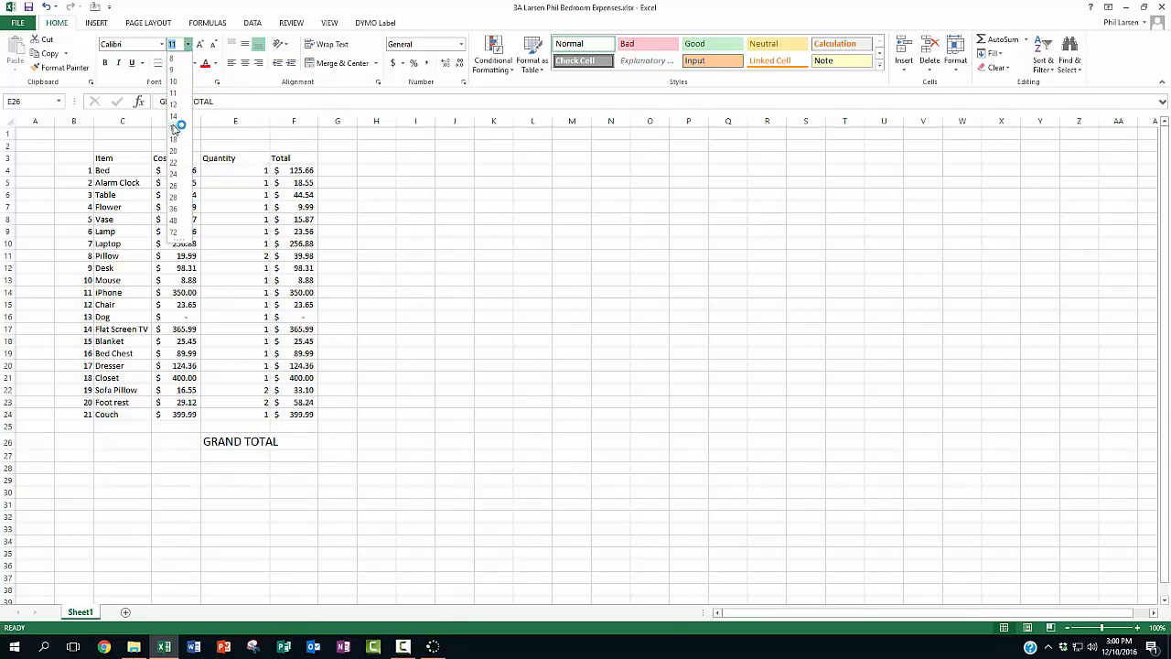
click(175, 129)
double_click(270, 121)
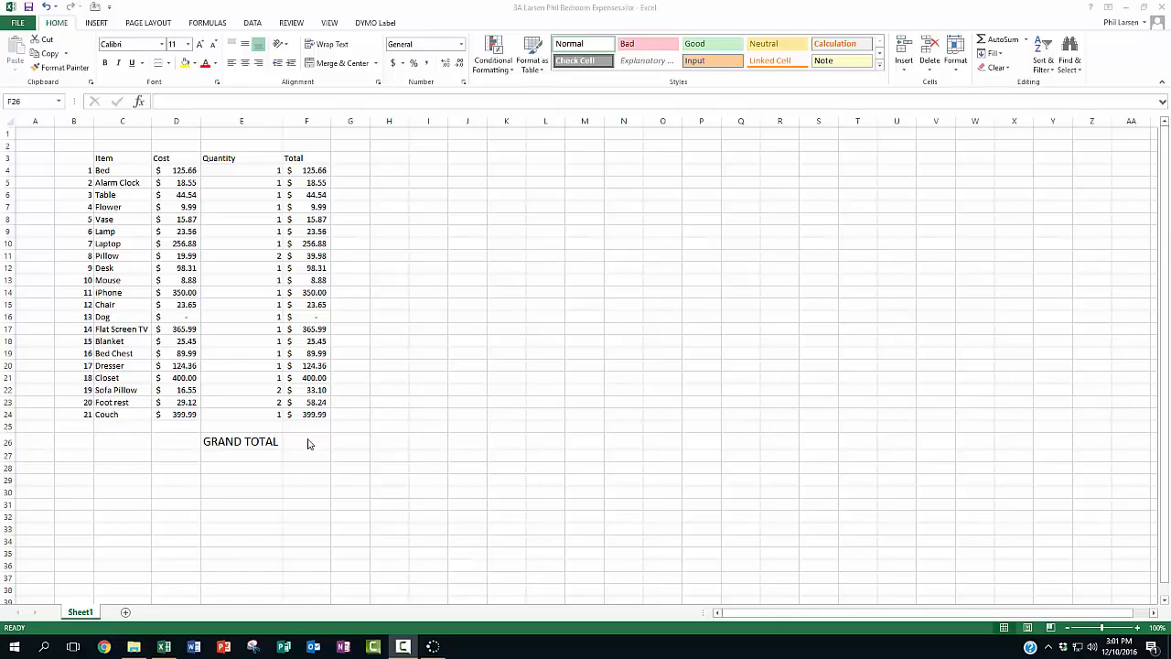
Step: Widen the Total column F to make more room for the grand total amount in F26
click(307, 440)
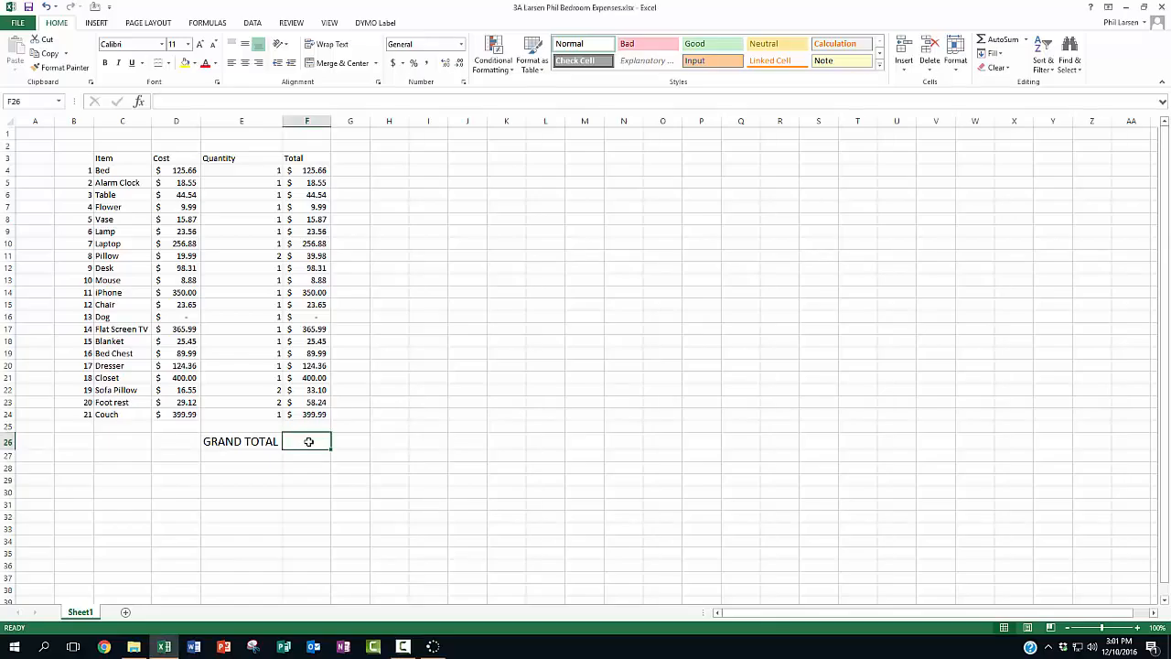
drag(307, 170, 308, 413)
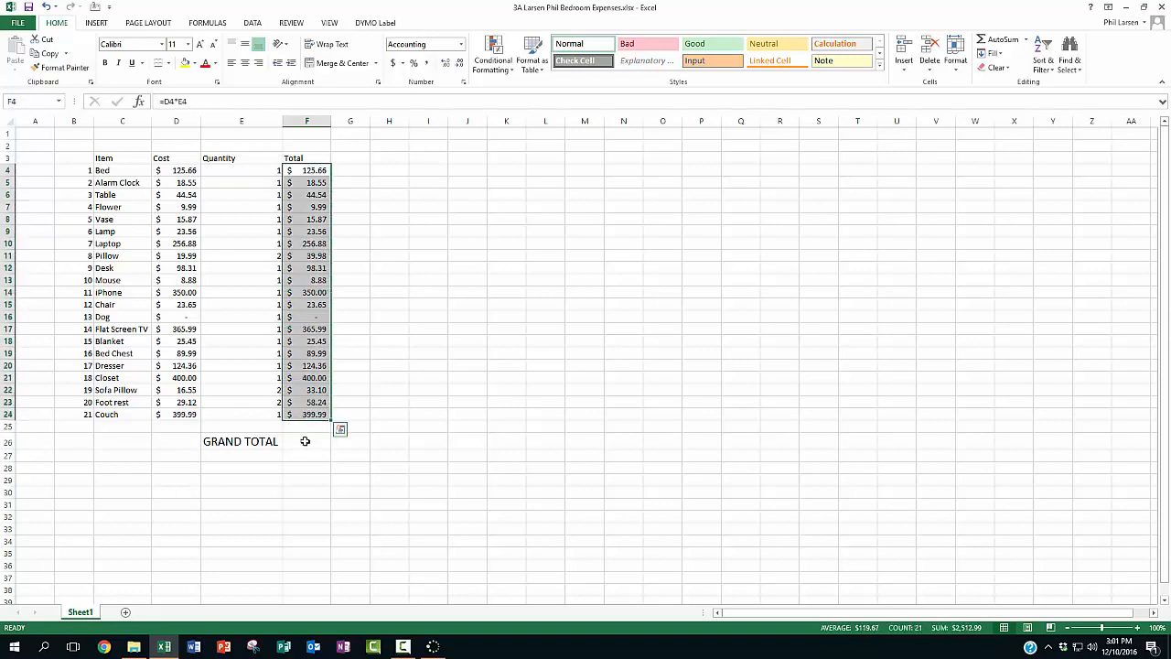
click(308, 441)
drag(330, 121, 352, 120)
Step: Set the font size of the empty grand total amount cell F26 to 16
click(281, 440)
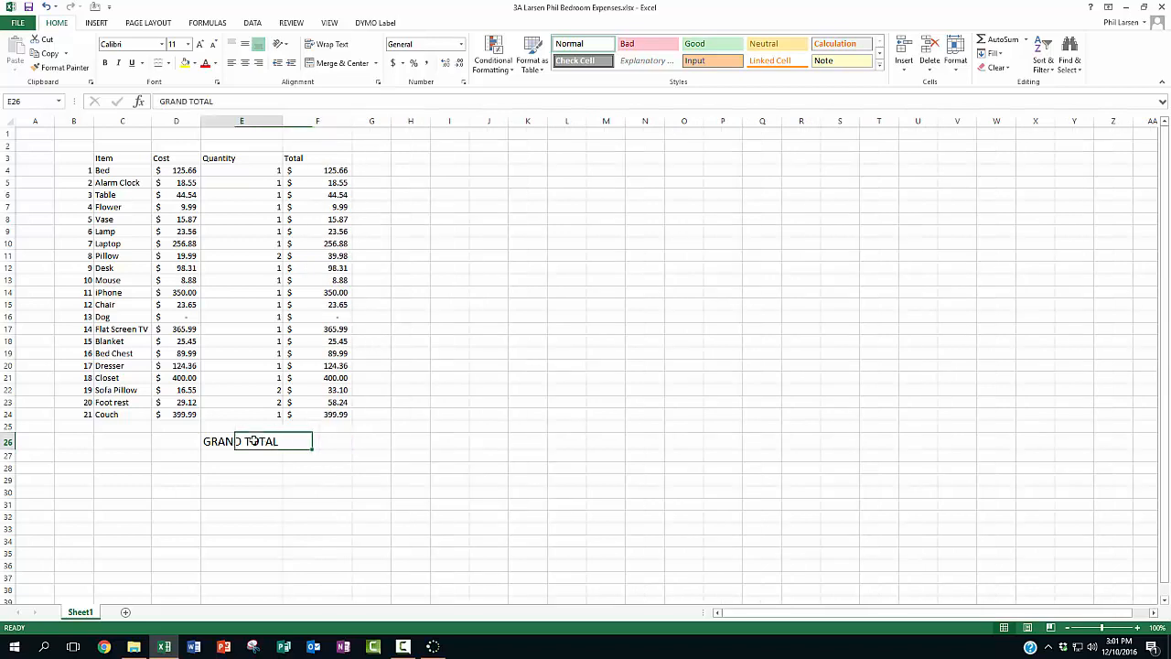
click(319, 443)
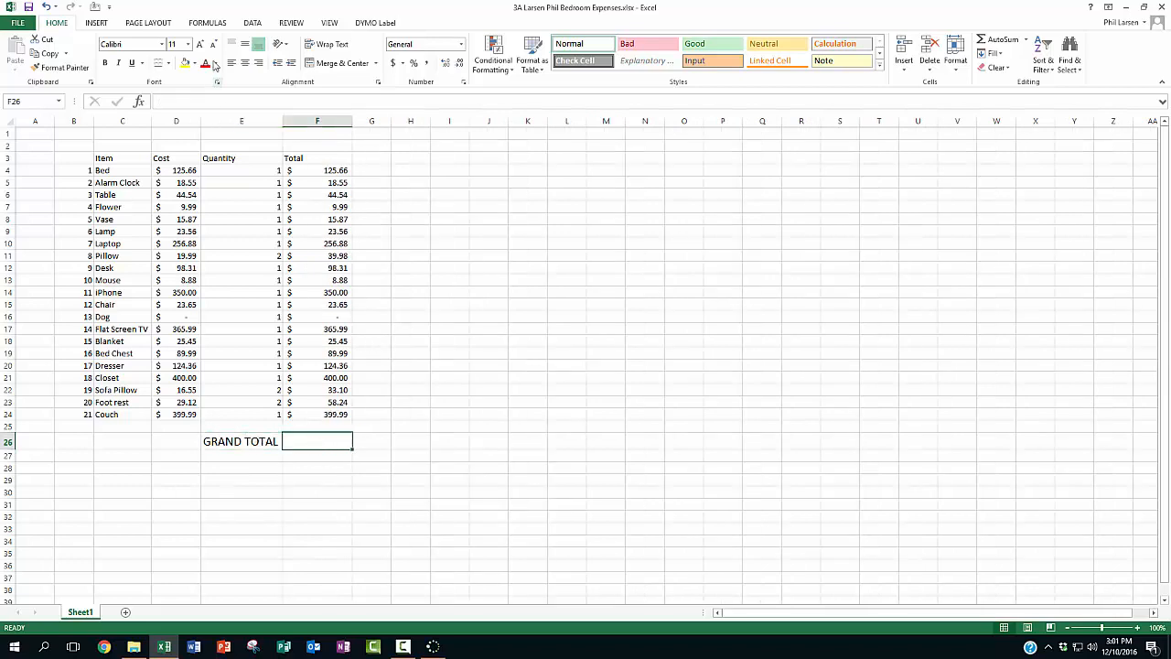
click(188, 44)
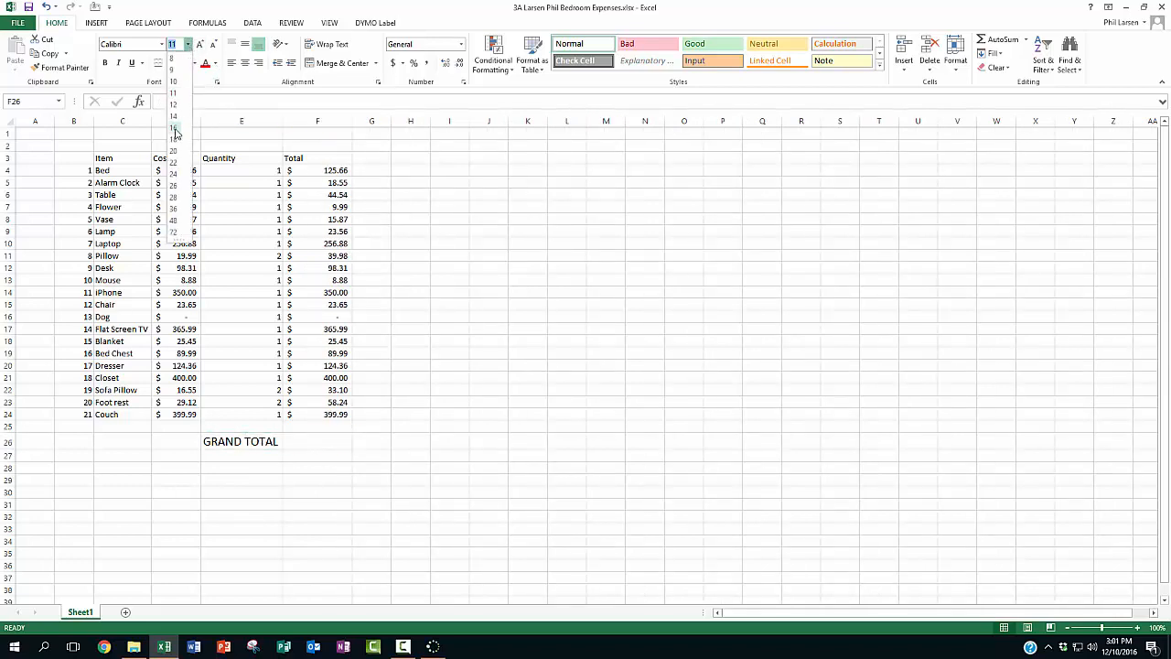
click(182, 128)
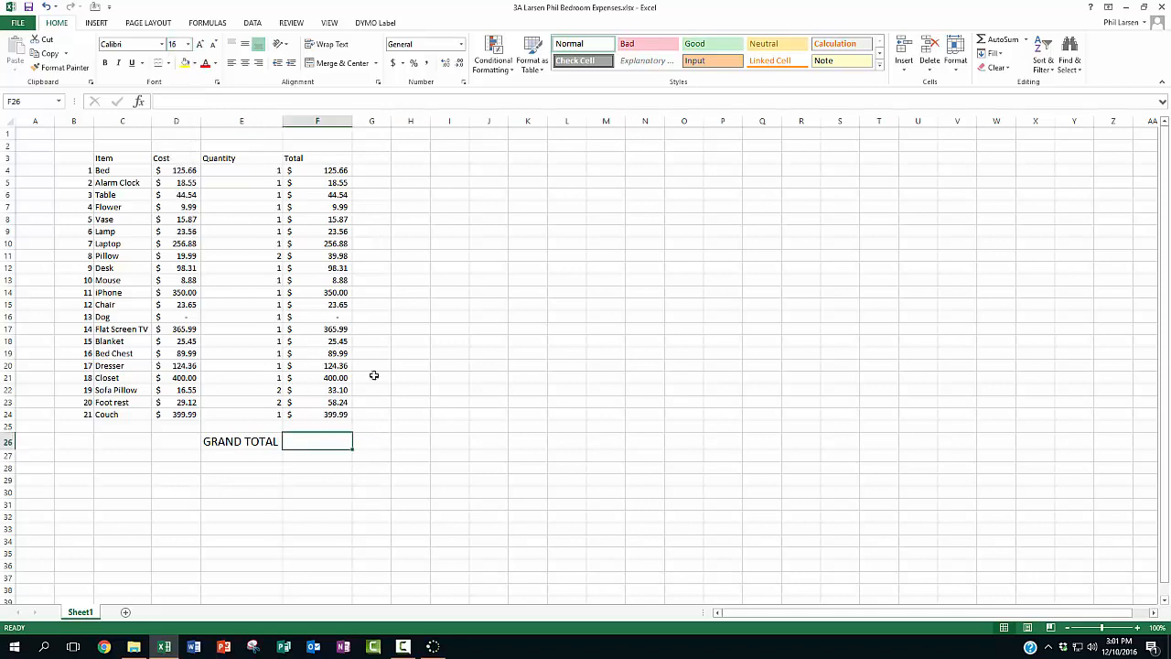
Step: Enter the formula =f4+f5+f6+f7+f8+f9 in F26 to add the first six item totals cell by cell
click(368, 197)
click(330, 445)
text(+)
key(BackSpace)
text(=)
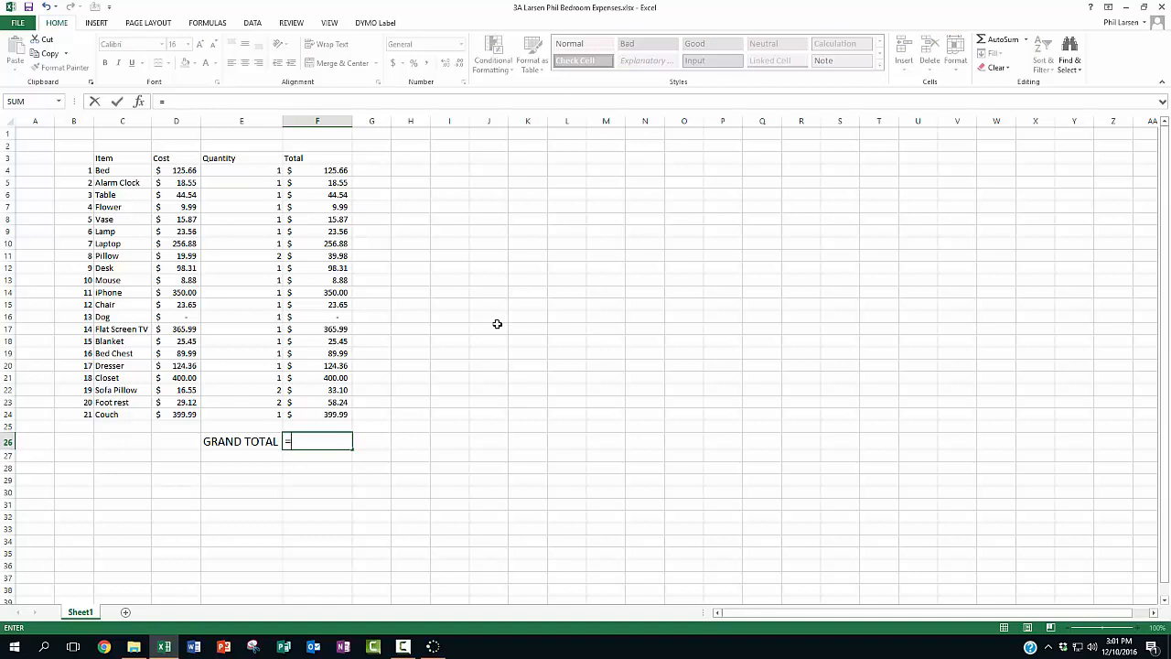
text(f4)
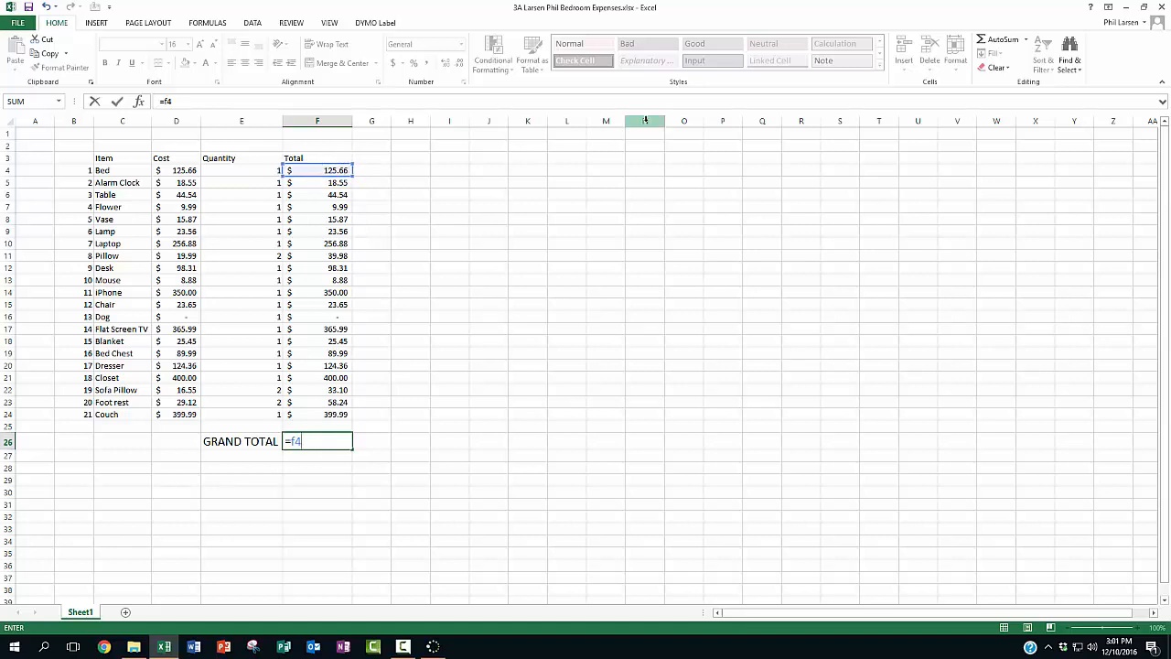
text(+f5)
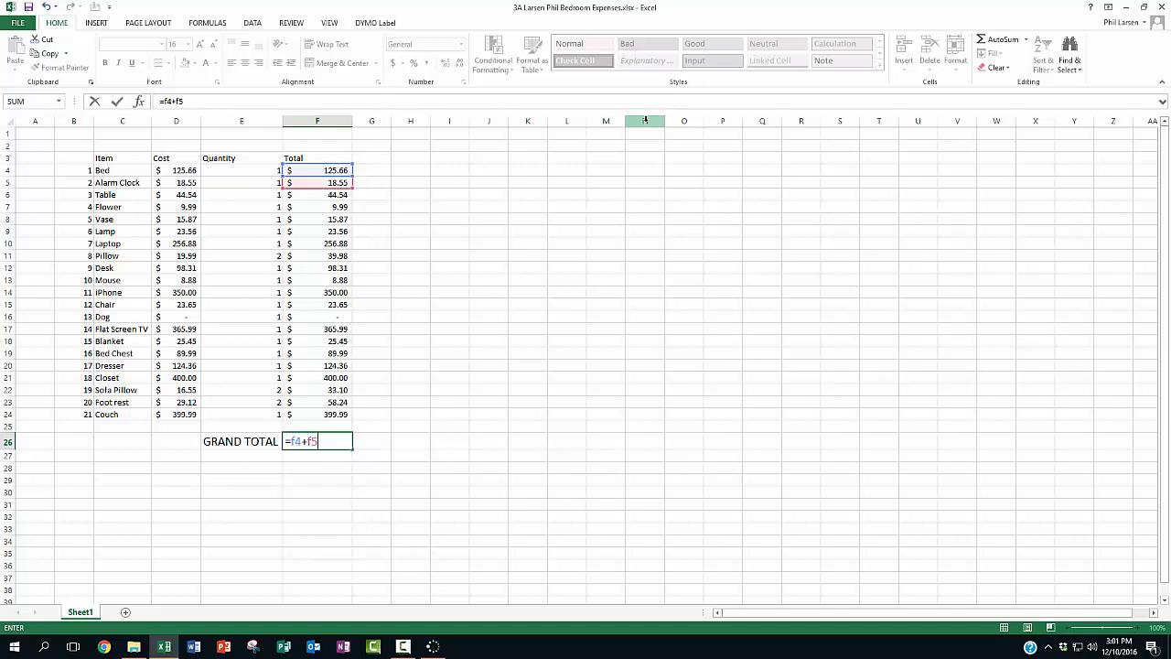
text(+f6+)
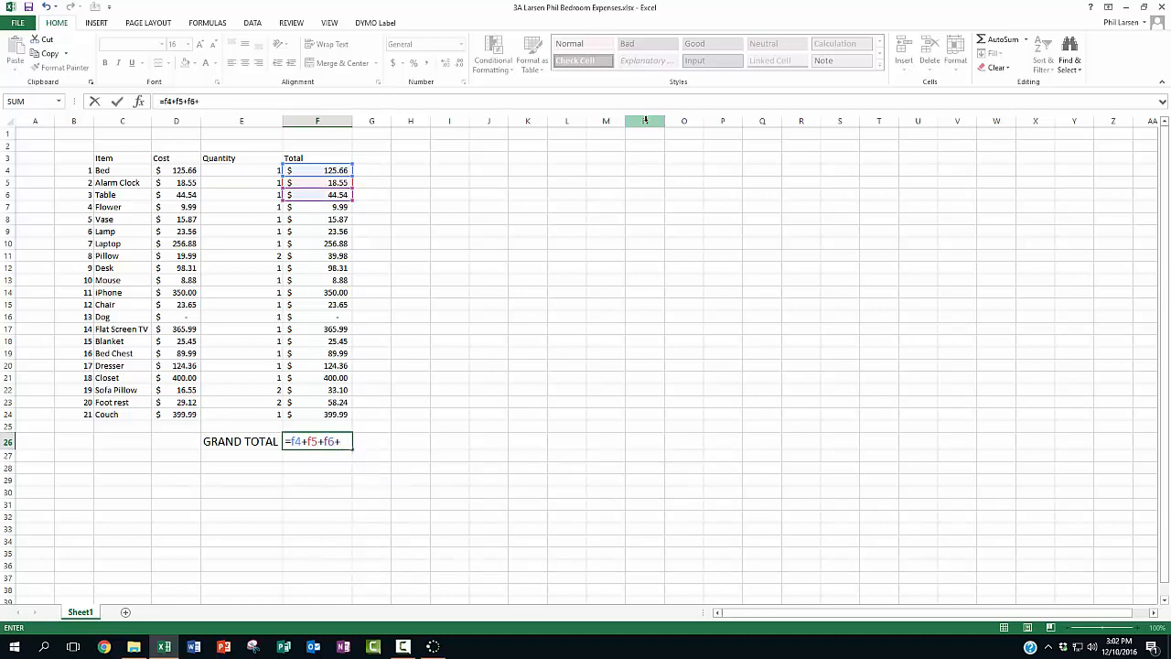
text(f7)
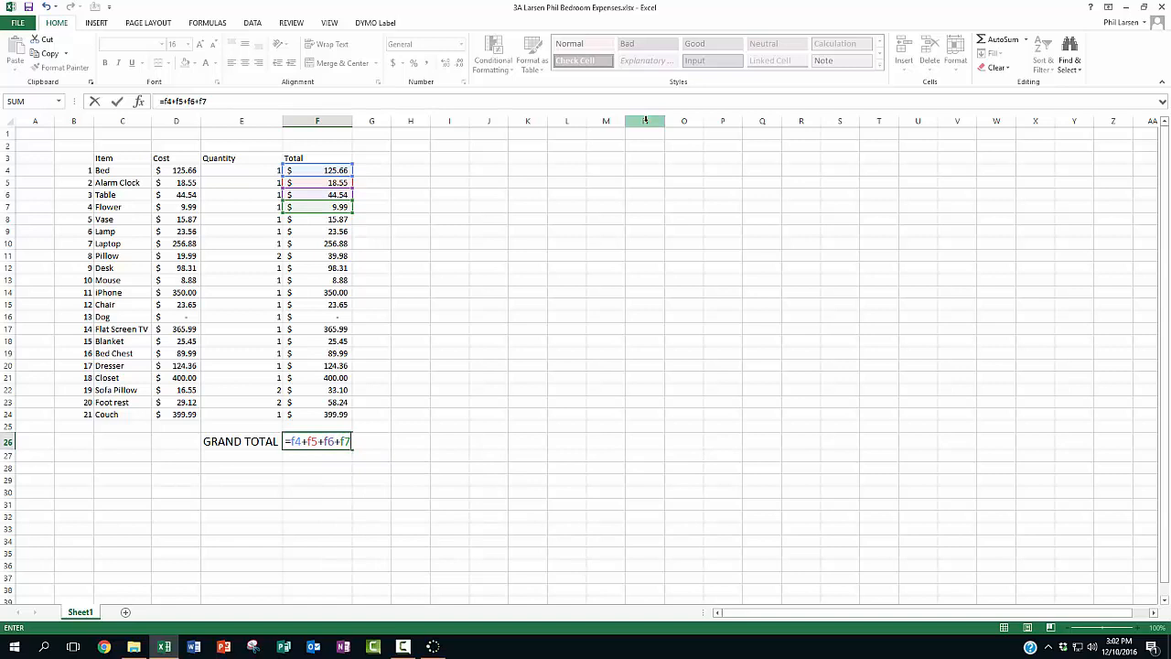
text(+f8)
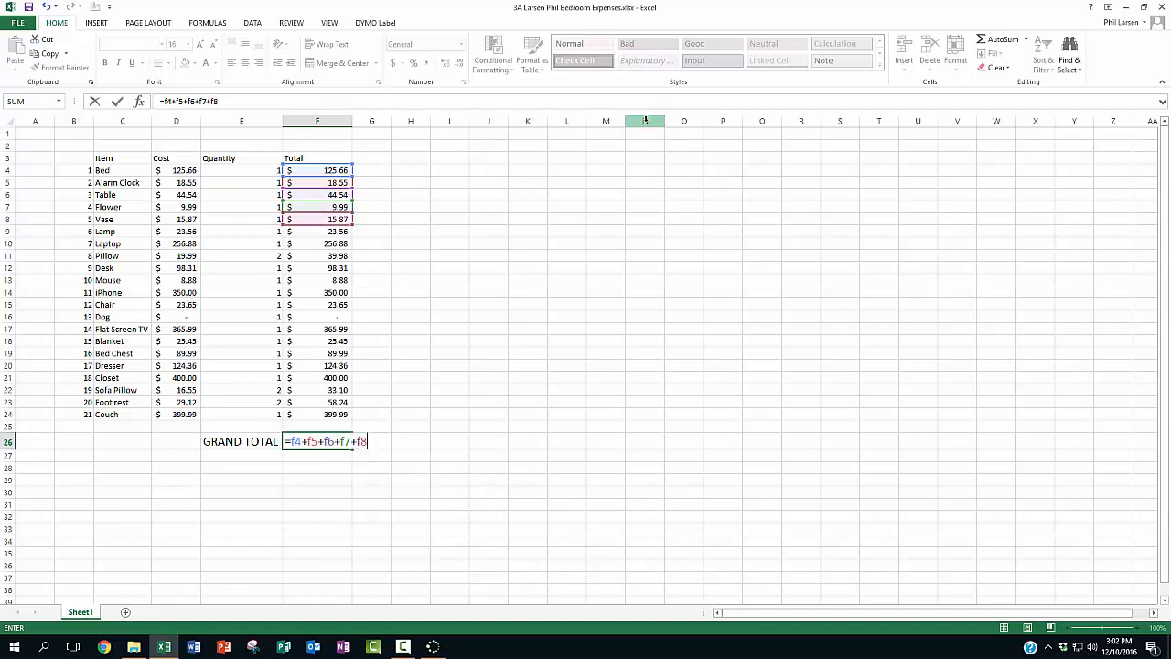
text(+f9)
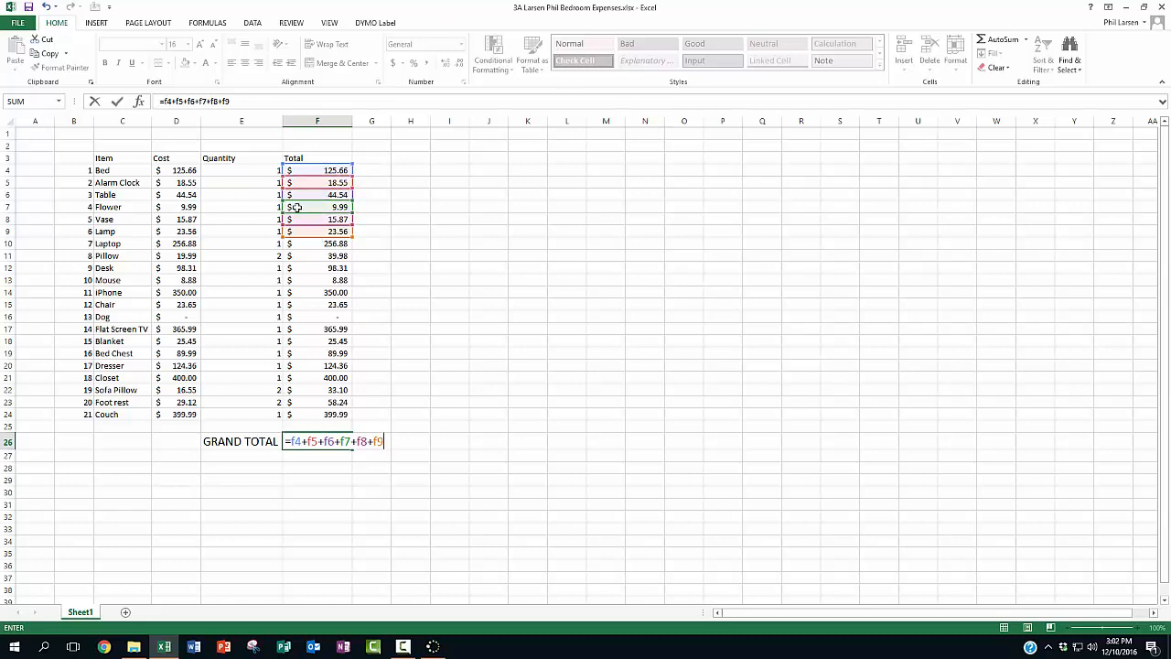
key(Return)
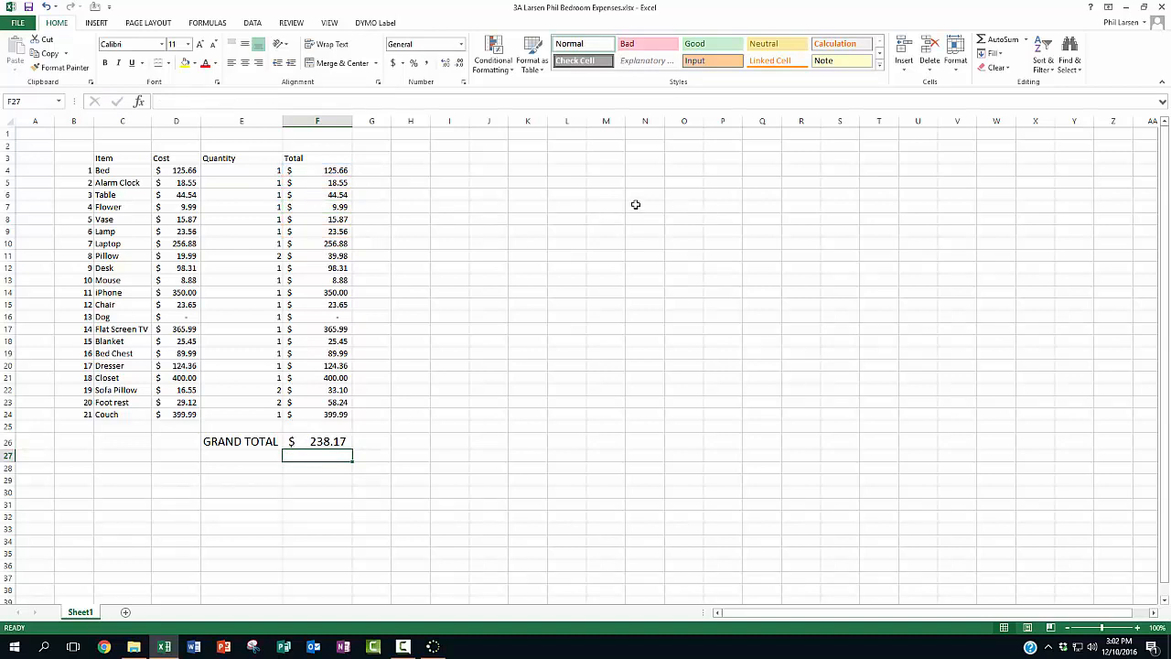
Step: Clear the cell-by-cell addition from F26 and write the range formula =sum(f4:f24) in its place
click(328, 444)
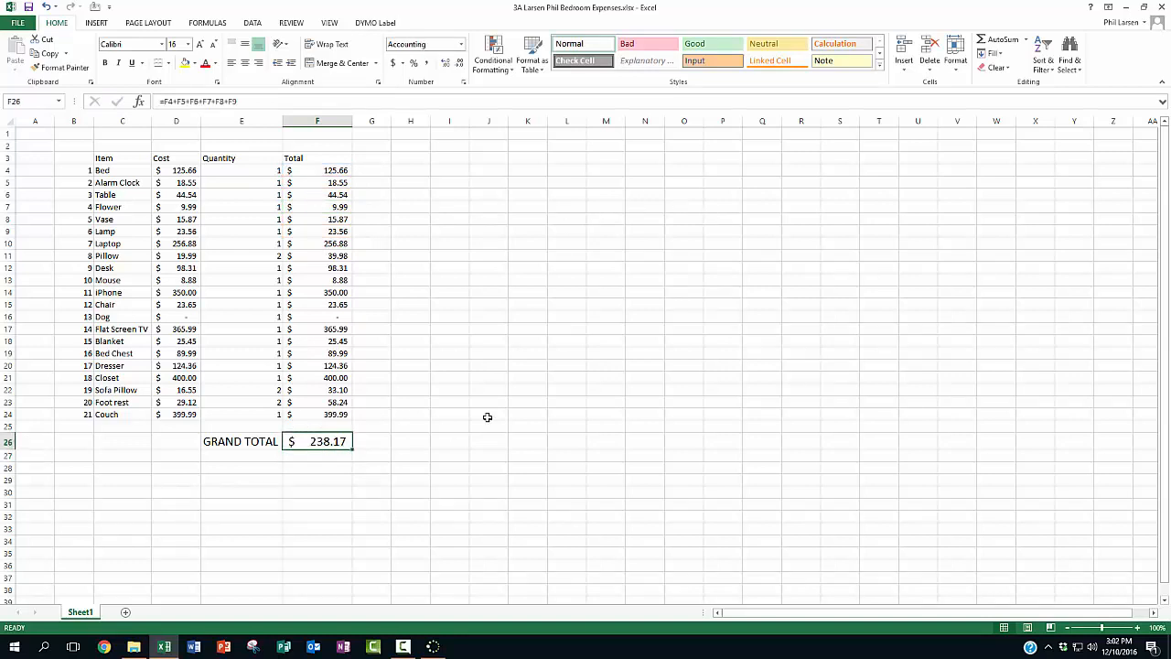
key(Delete)
text(=)
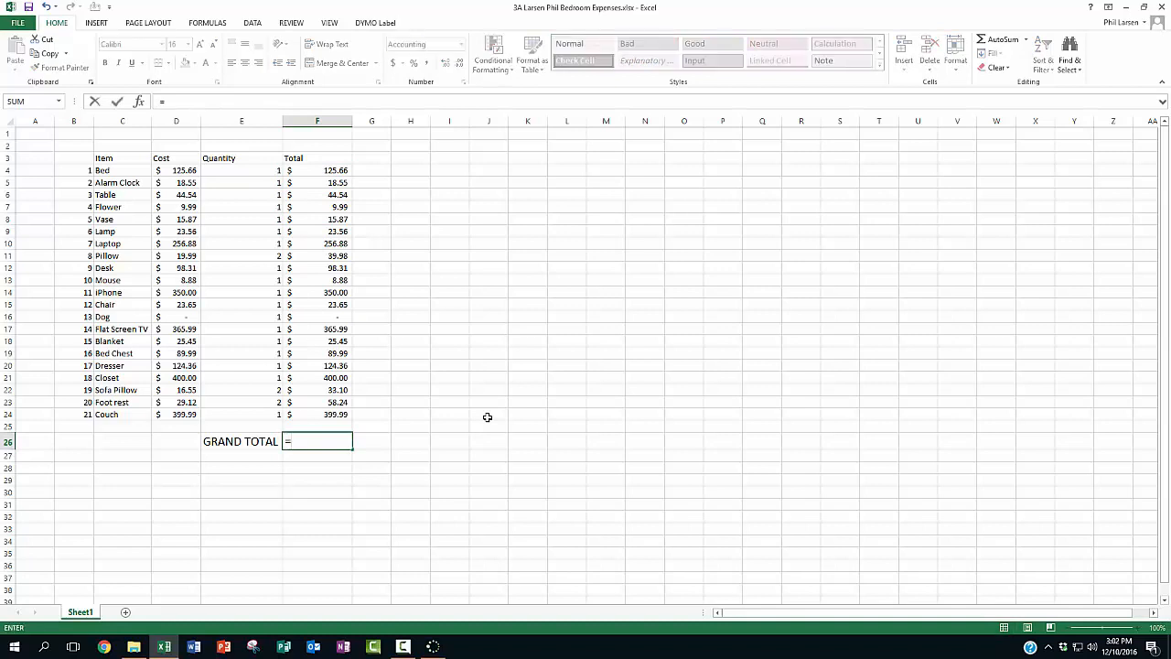
text(sum)
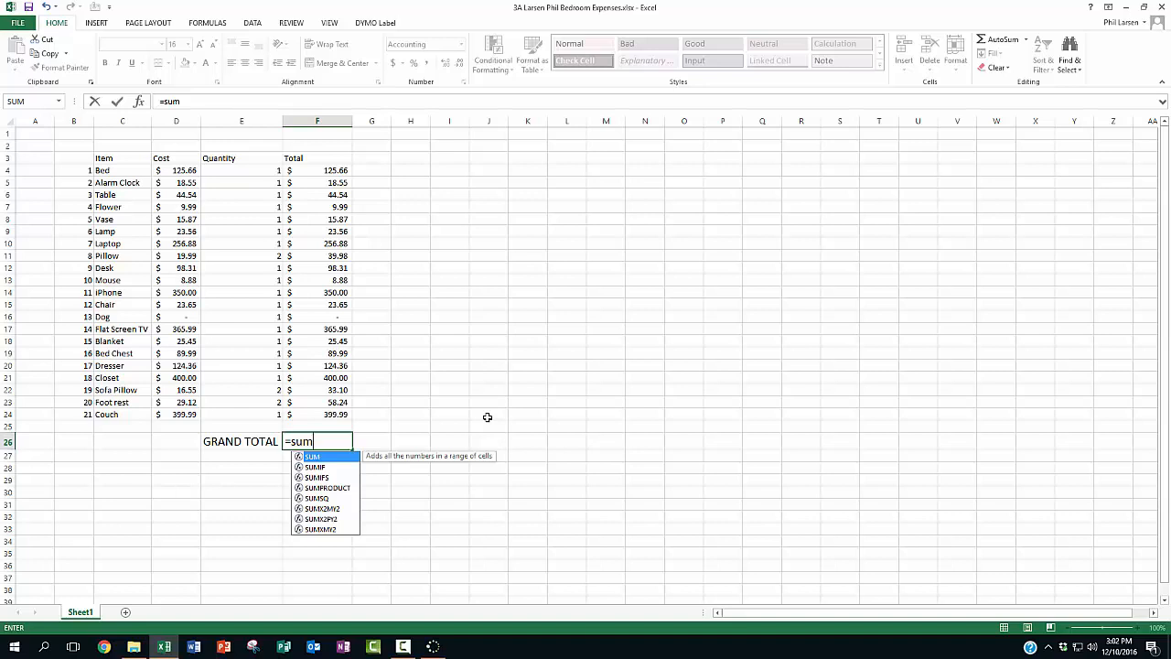
text(()
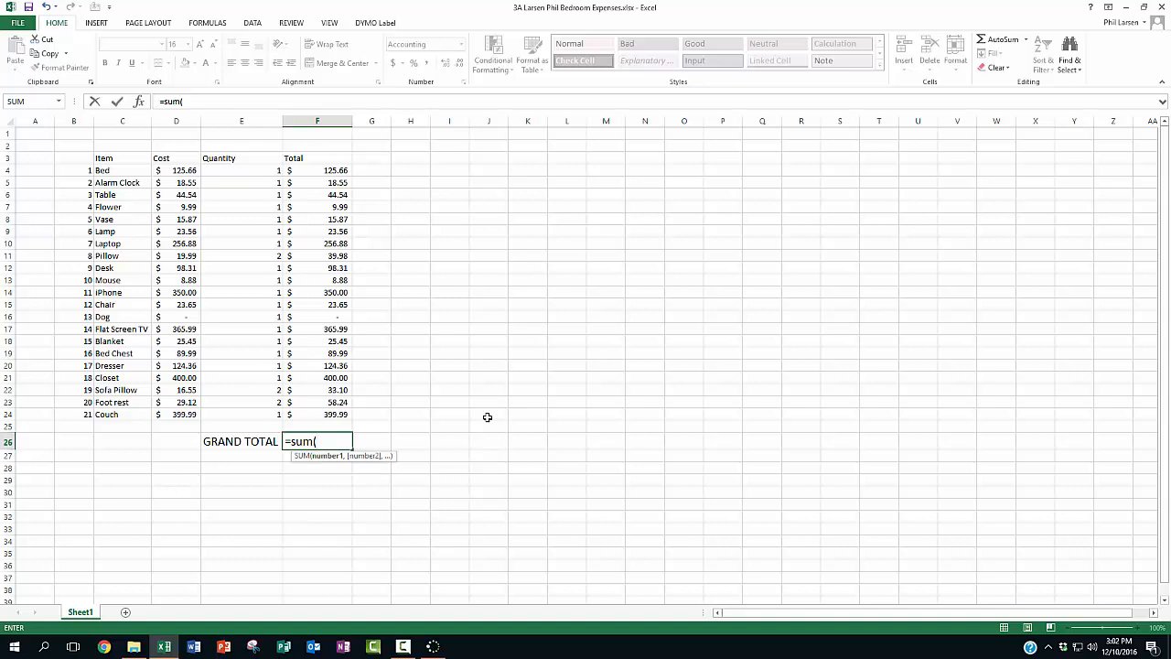
text(f)
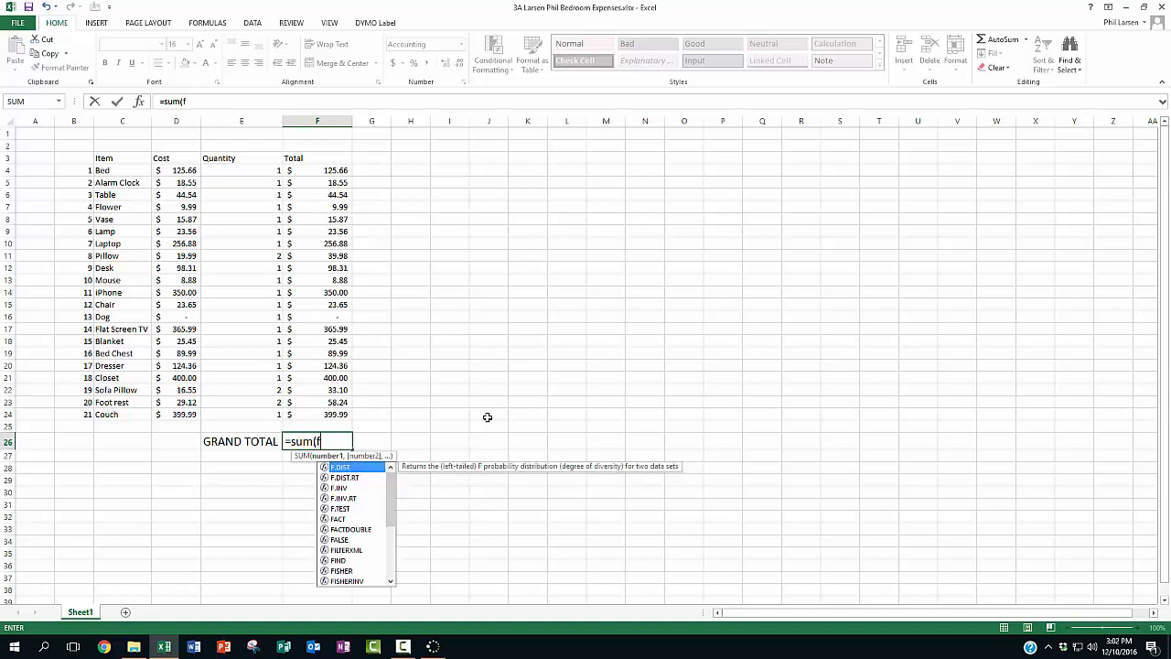
text(4:)
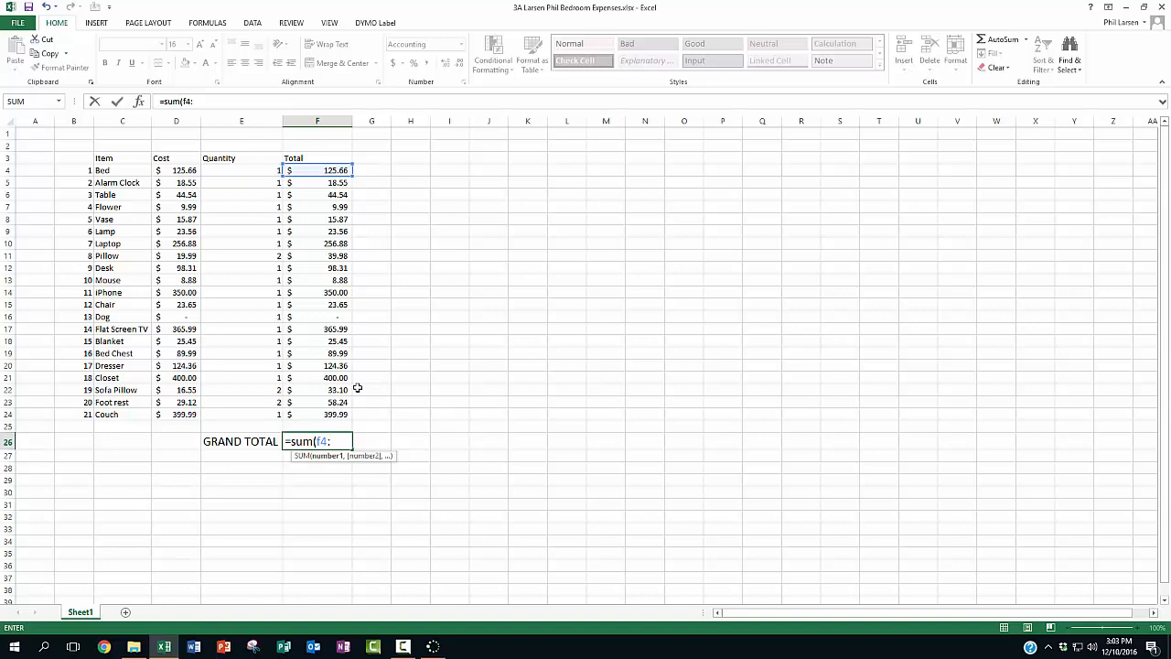
text(f24)
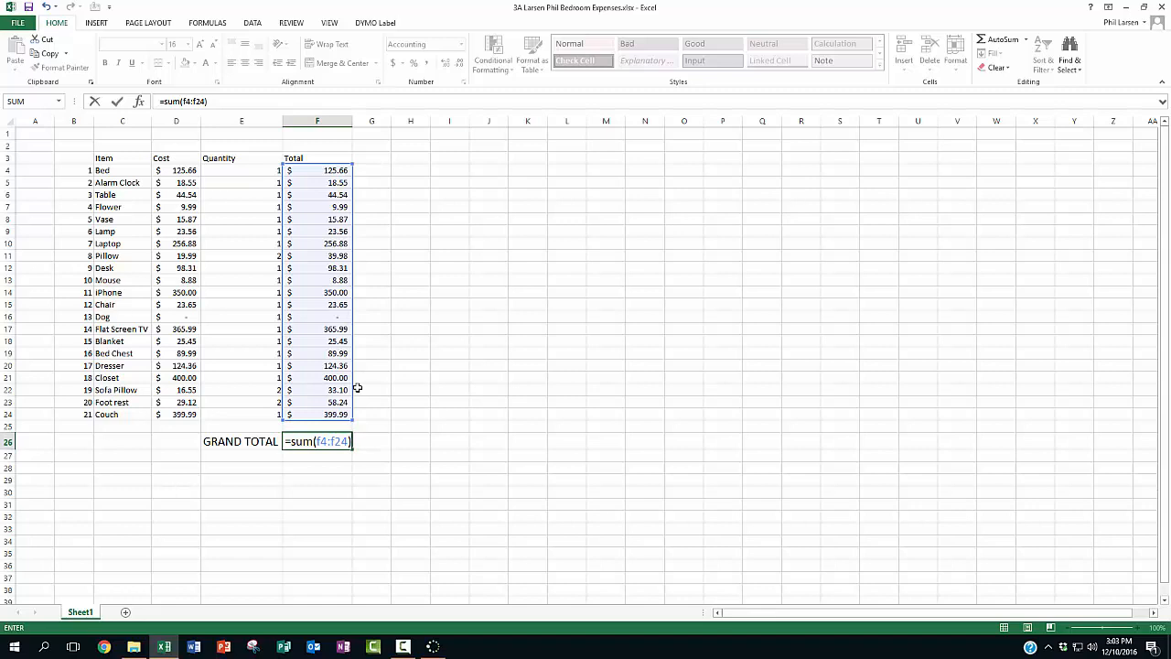
Step: Erase the uncommitted SUM formula from F26, leaving the cell empty
key(BackSpace)
key(BackSpace)
key(BackSpace)
key(BackSpace)
key(BackSpace)
key(BackSpace)
key(BackSpace)
key(BackSpace)
key(BackSpace)
key(BackSpace)
key(BackSpace)
key(BackSpace)
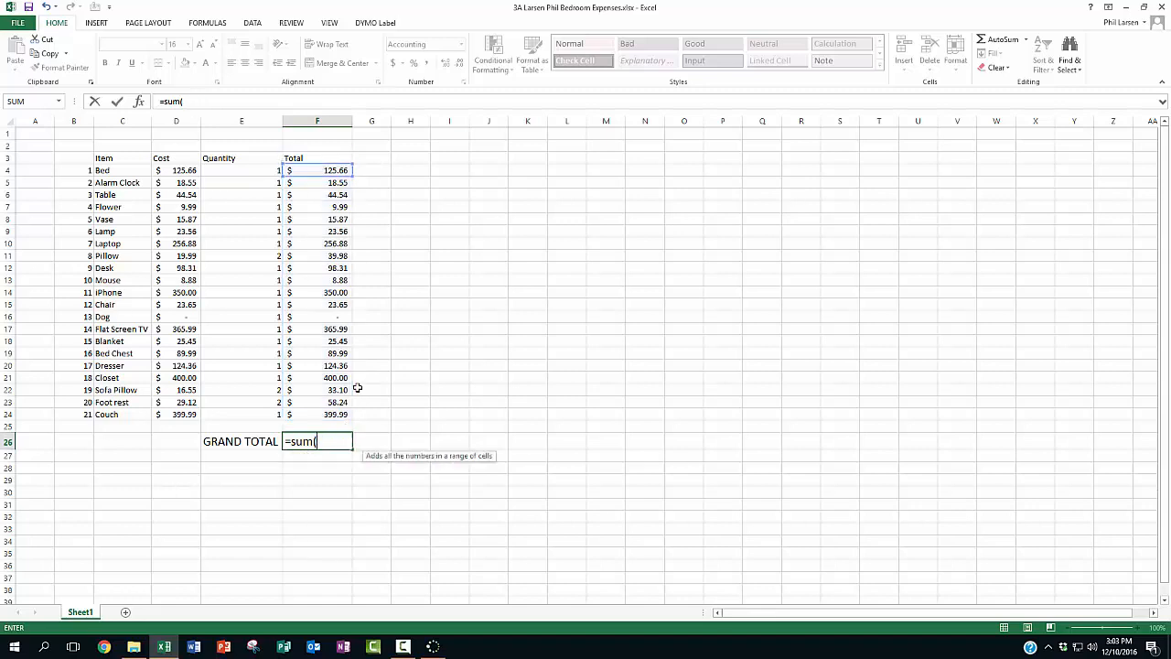
click(317, 439)
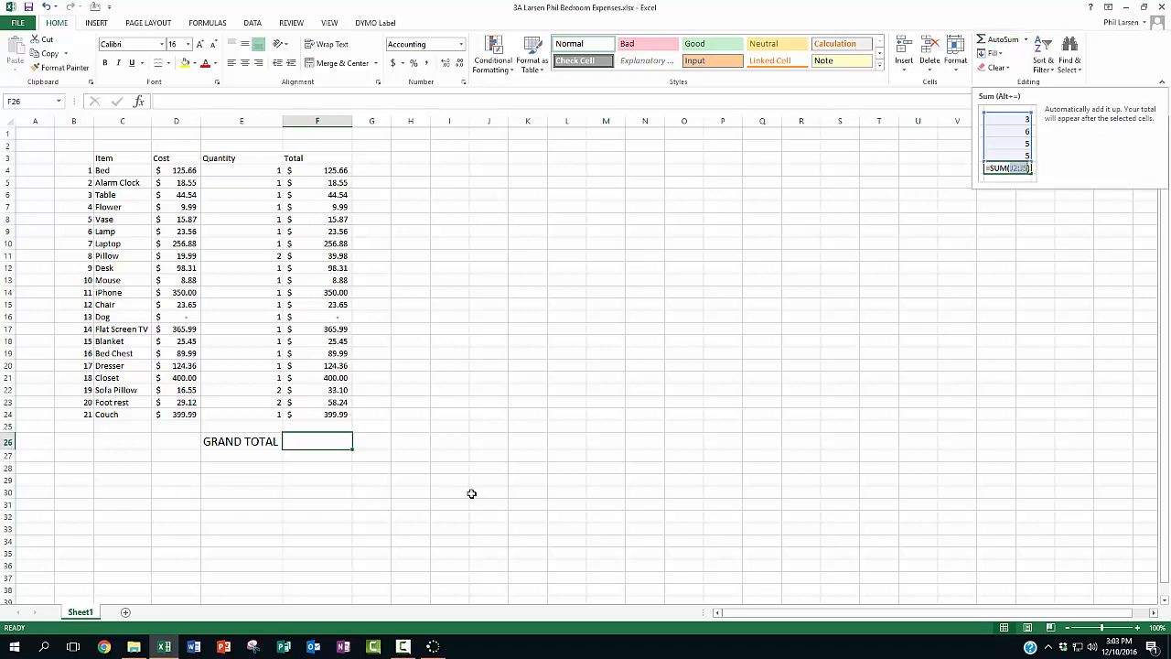
Step: Use AutoSum in F26 to enter =SUM(F4:F25) as the grand total
click(316, 504)
click(315, 443)
click(1005, 41)
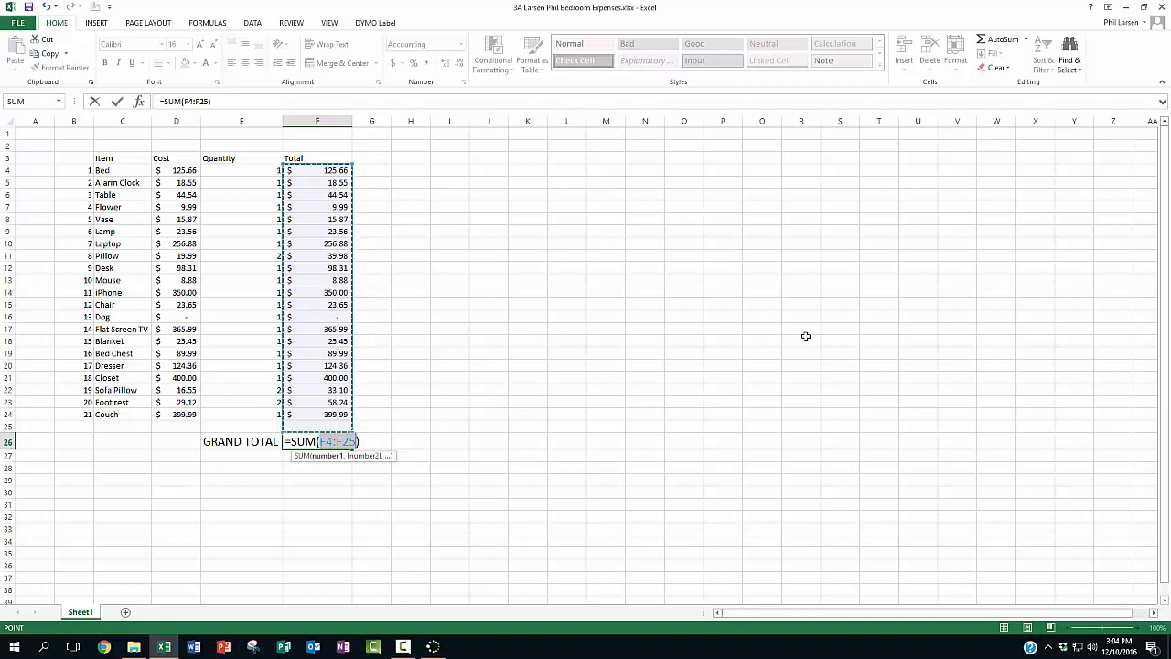
key(Return)
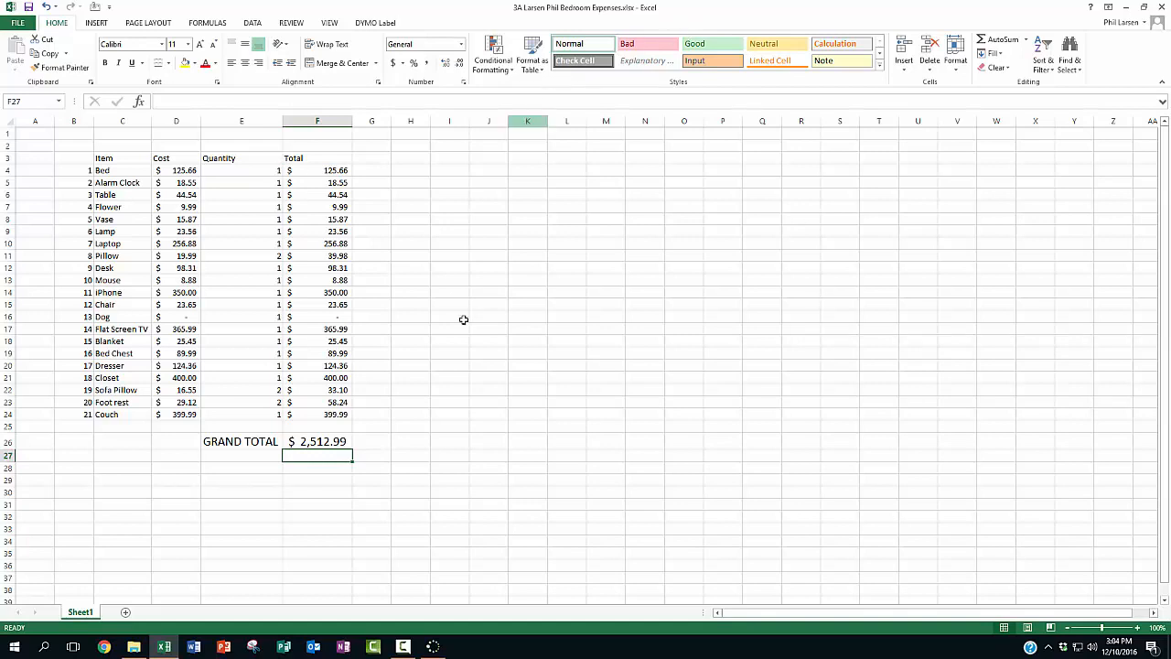
Step: Delete the grand total formula from F26 and insert =SUM(F4:F25) again with AutoSum
click(313, 441)
key(Delete)
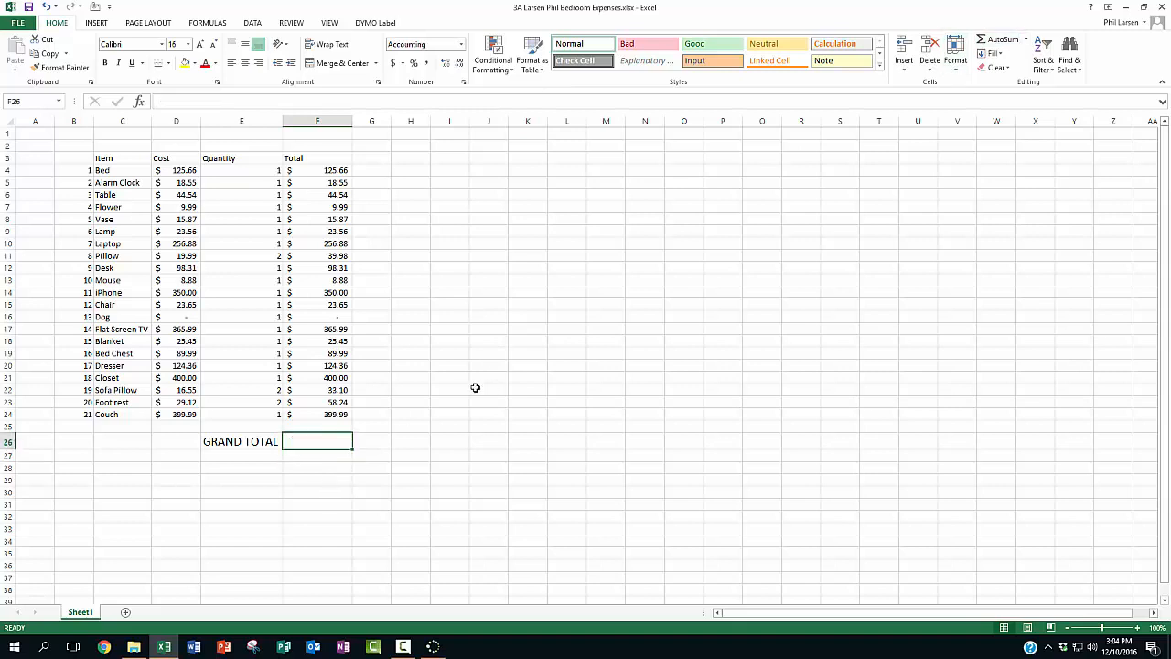
click(995, 45)
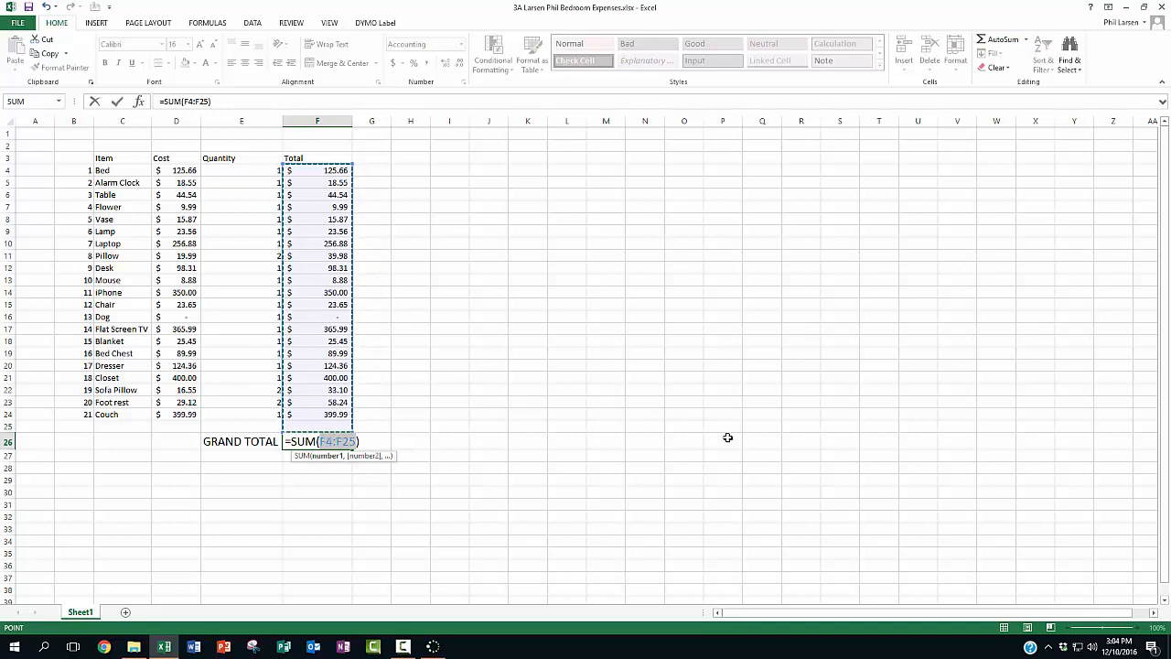
key(Return)
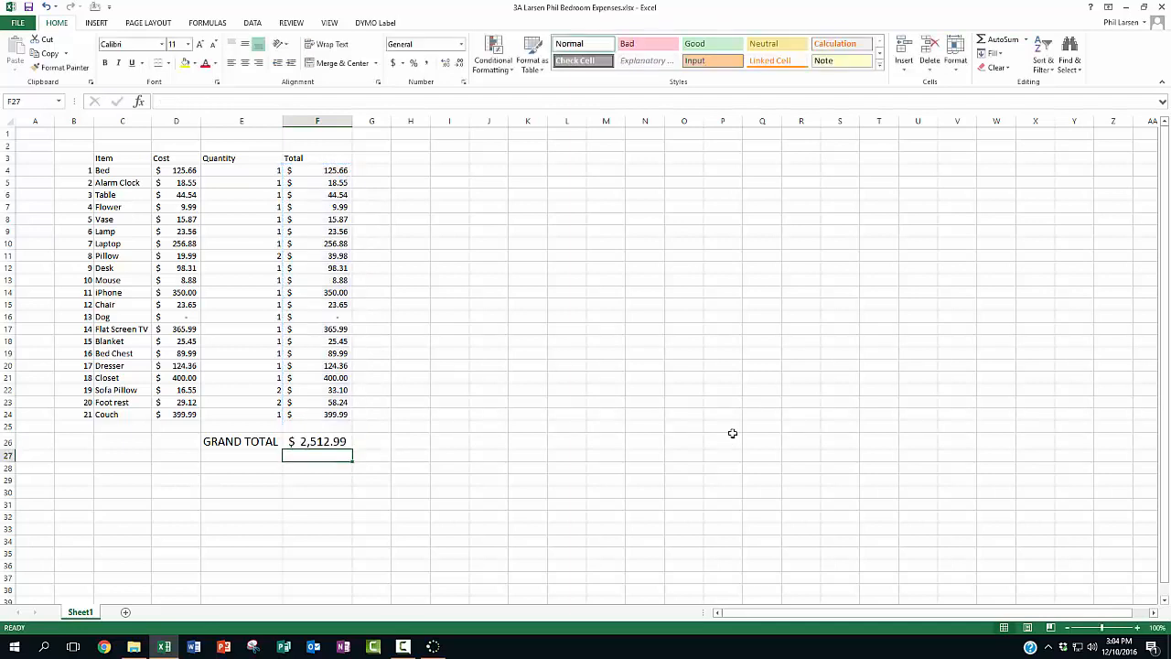